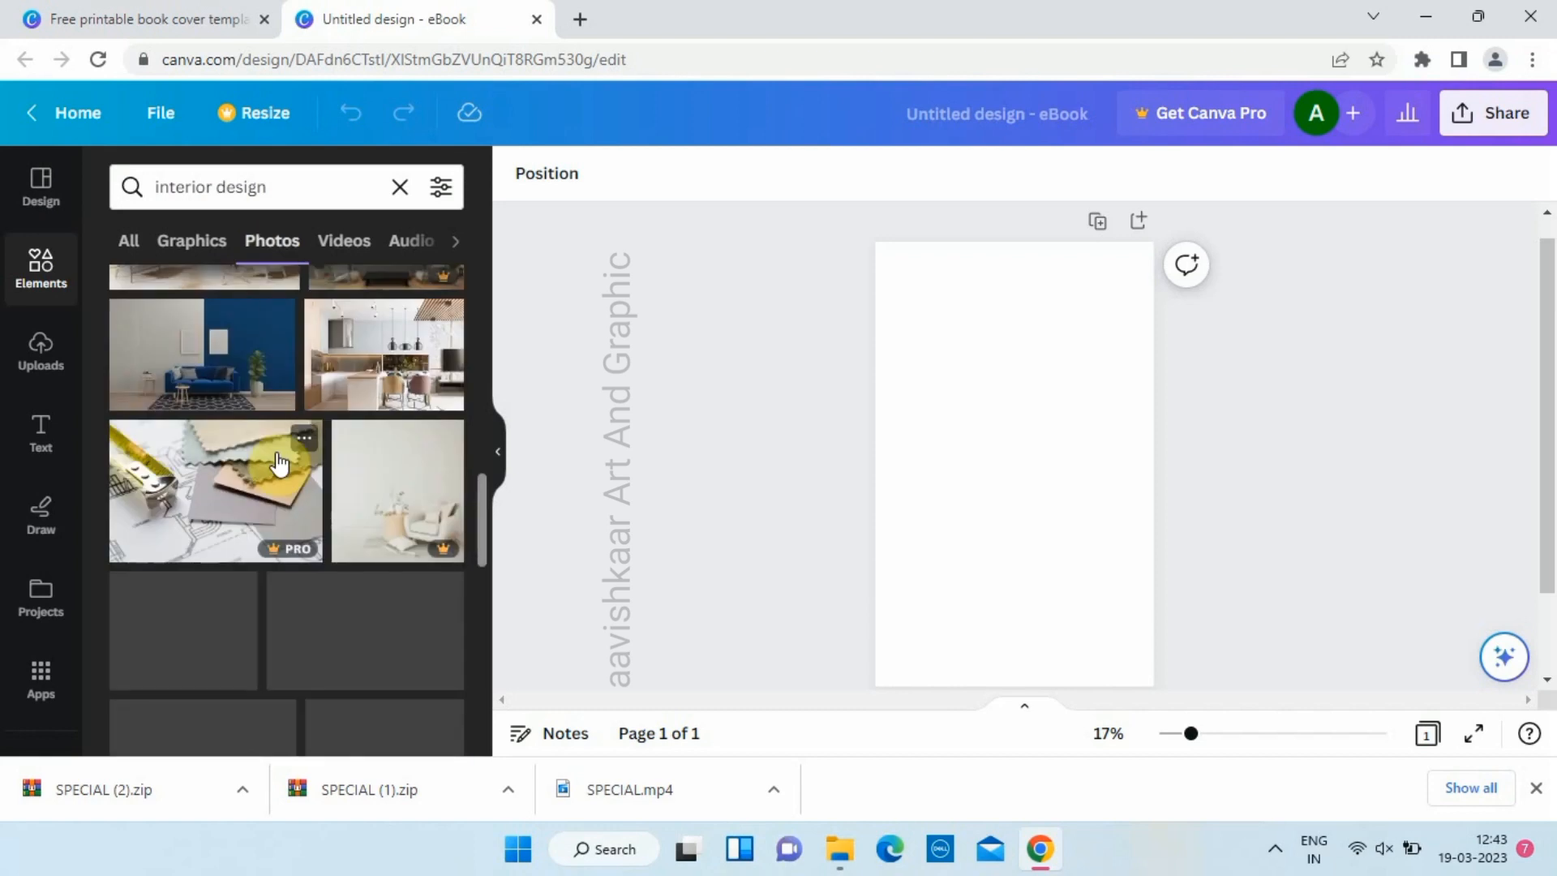
- Add the grey-and-blue wall sofa photo, insert a full-page single-image grid and place the photo inside it
{"action": "left_click", "coordinate": [1111, 567]}
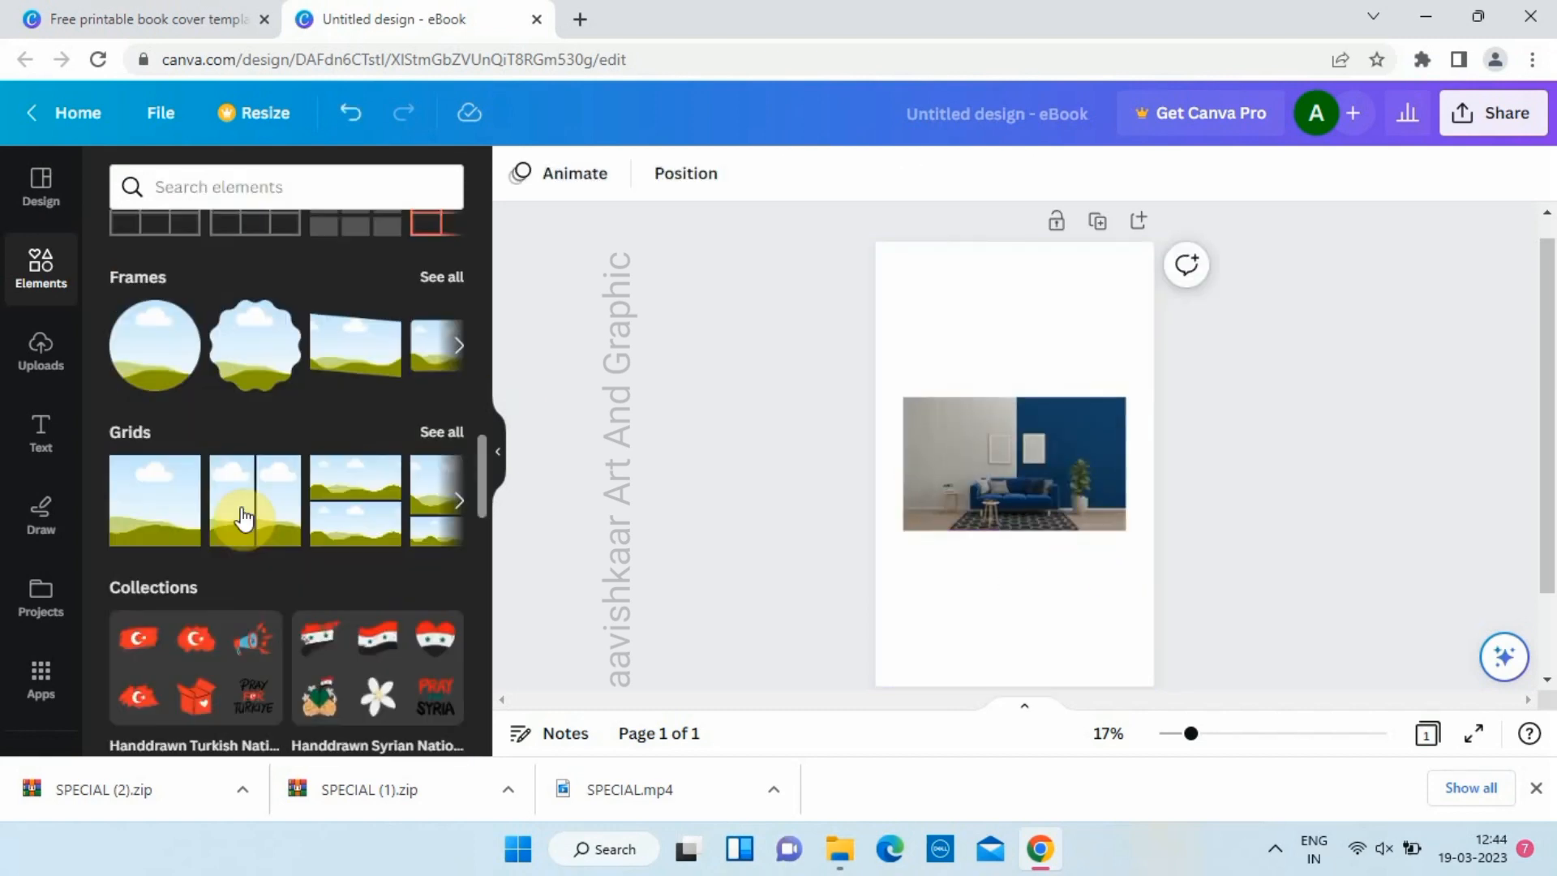
{"action": "left_click", "coordinate": [168, 518]}
{"action": "left_click_drag", "start_coordinate": [941, 493], "coordinate": [916, 440]}
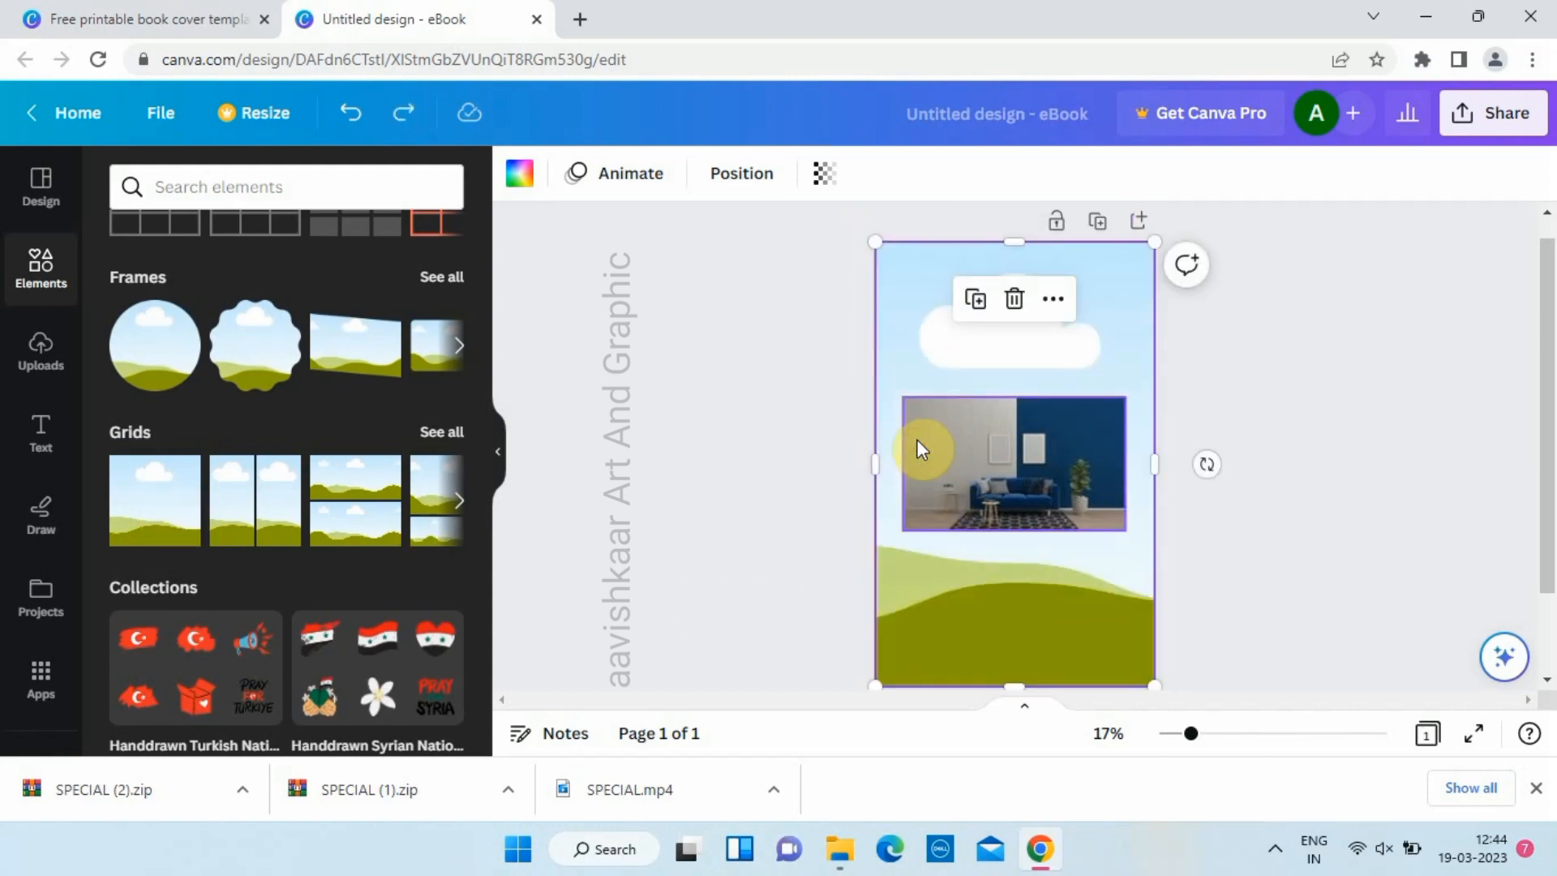
{"action": "double_click", "coordinate": [985, 459]}
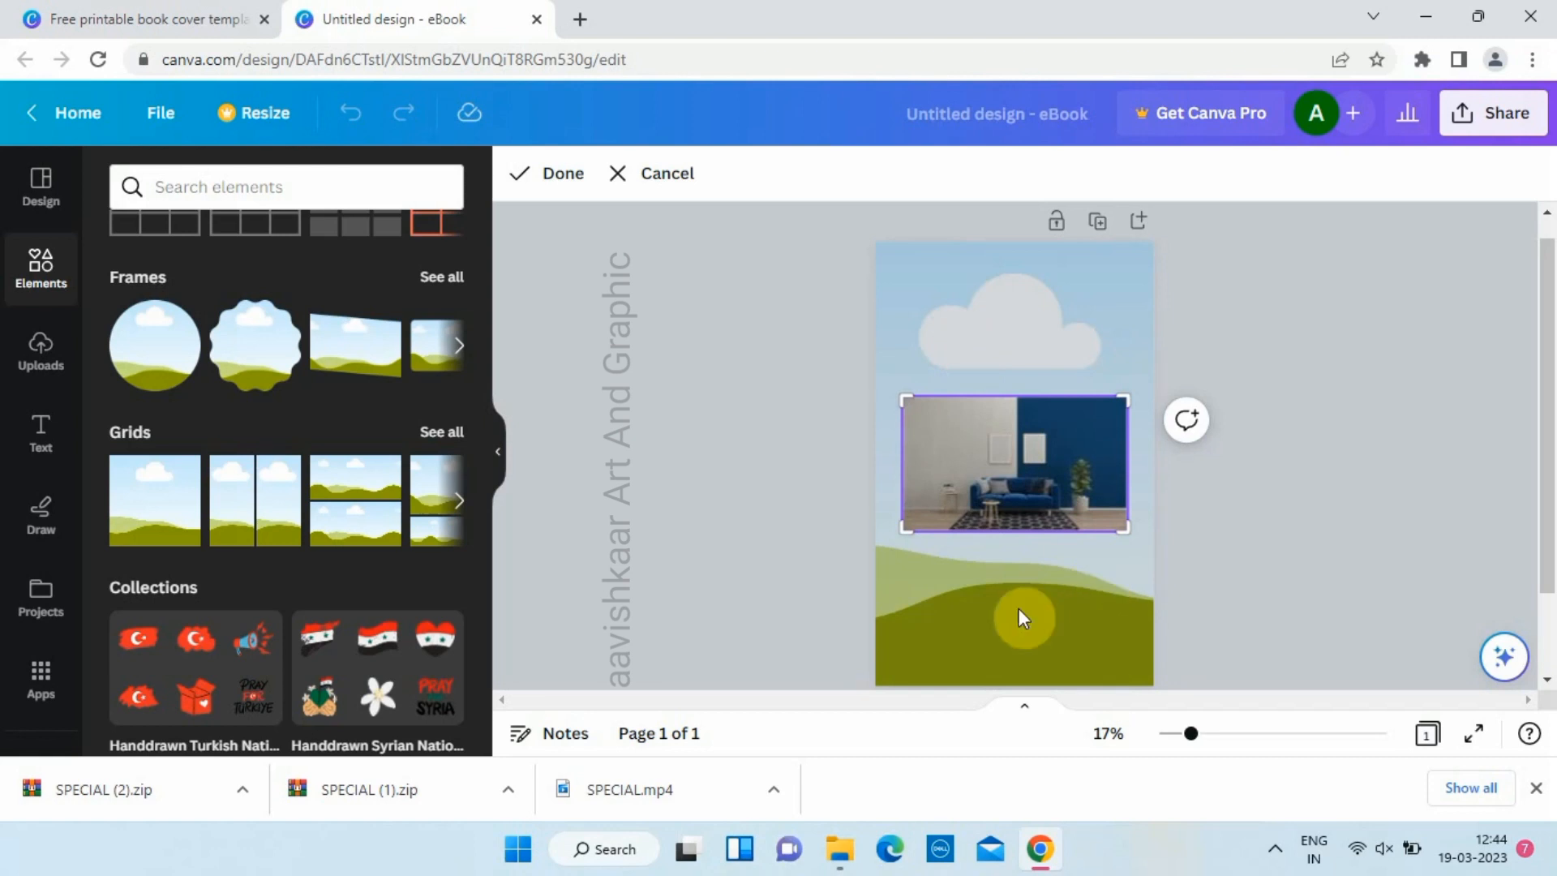
{"action": "left_click", "coordinate": [788, 421]}
{"action": "left_click_drag", "start_coordinate": [976, 481], "coordinate": [944, 362]}
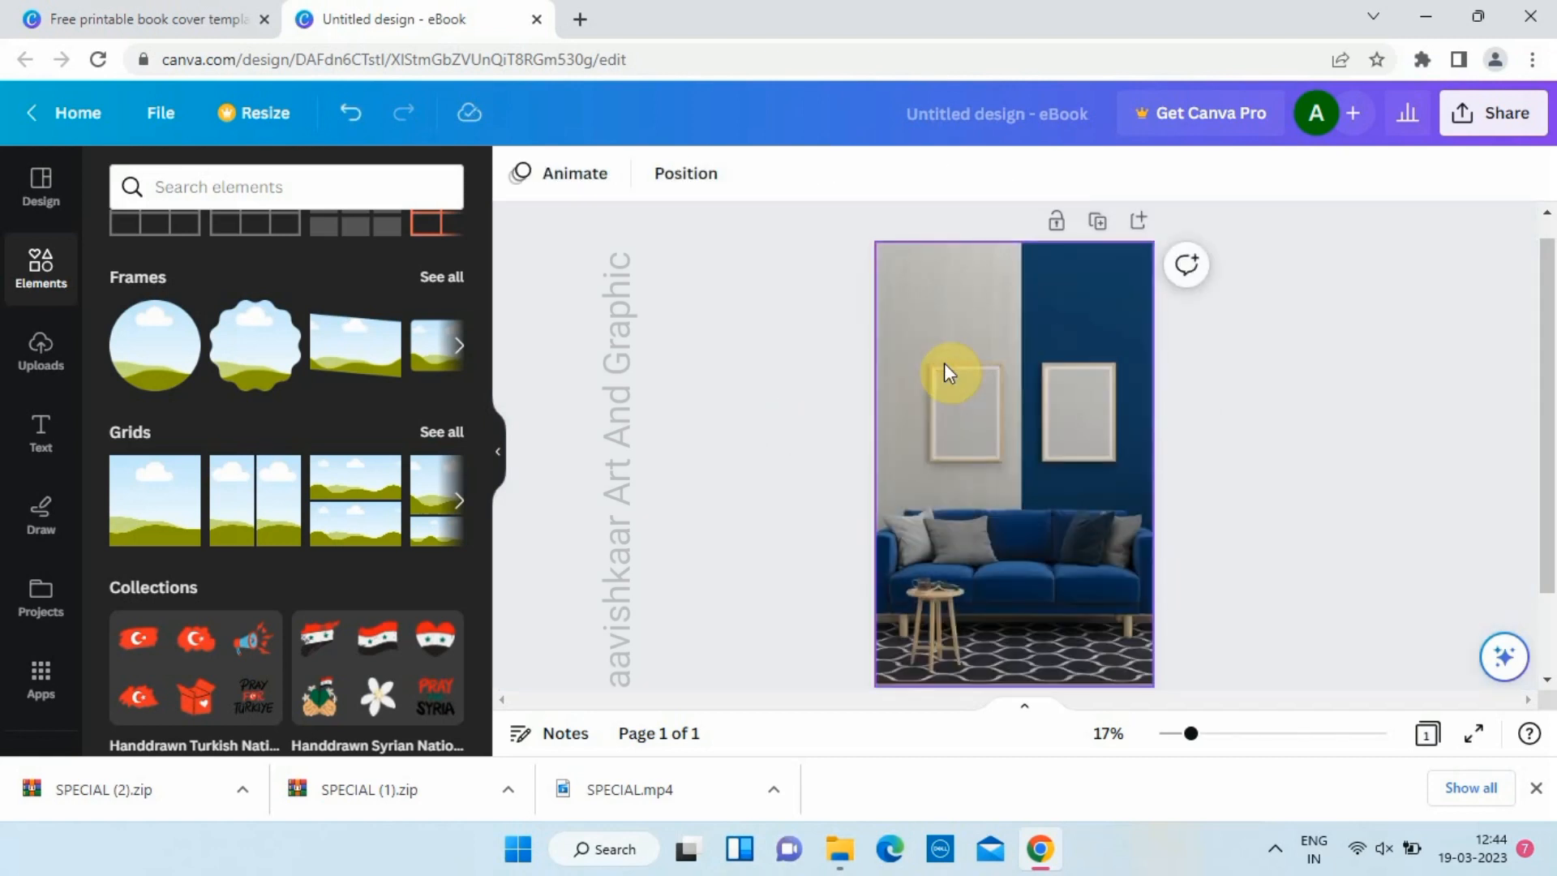
- Reposition the photo inside the grid so the side table with books and one wall frame show beside the sofa
{"action": "double_click", "coordinate": [1033, 446]}
{"action": "left_click_drag", "start_coordinate": [1035, 439], "coordinate": [1262, 455]}
{"action": "left_click", "coordinate": [702, 493]}
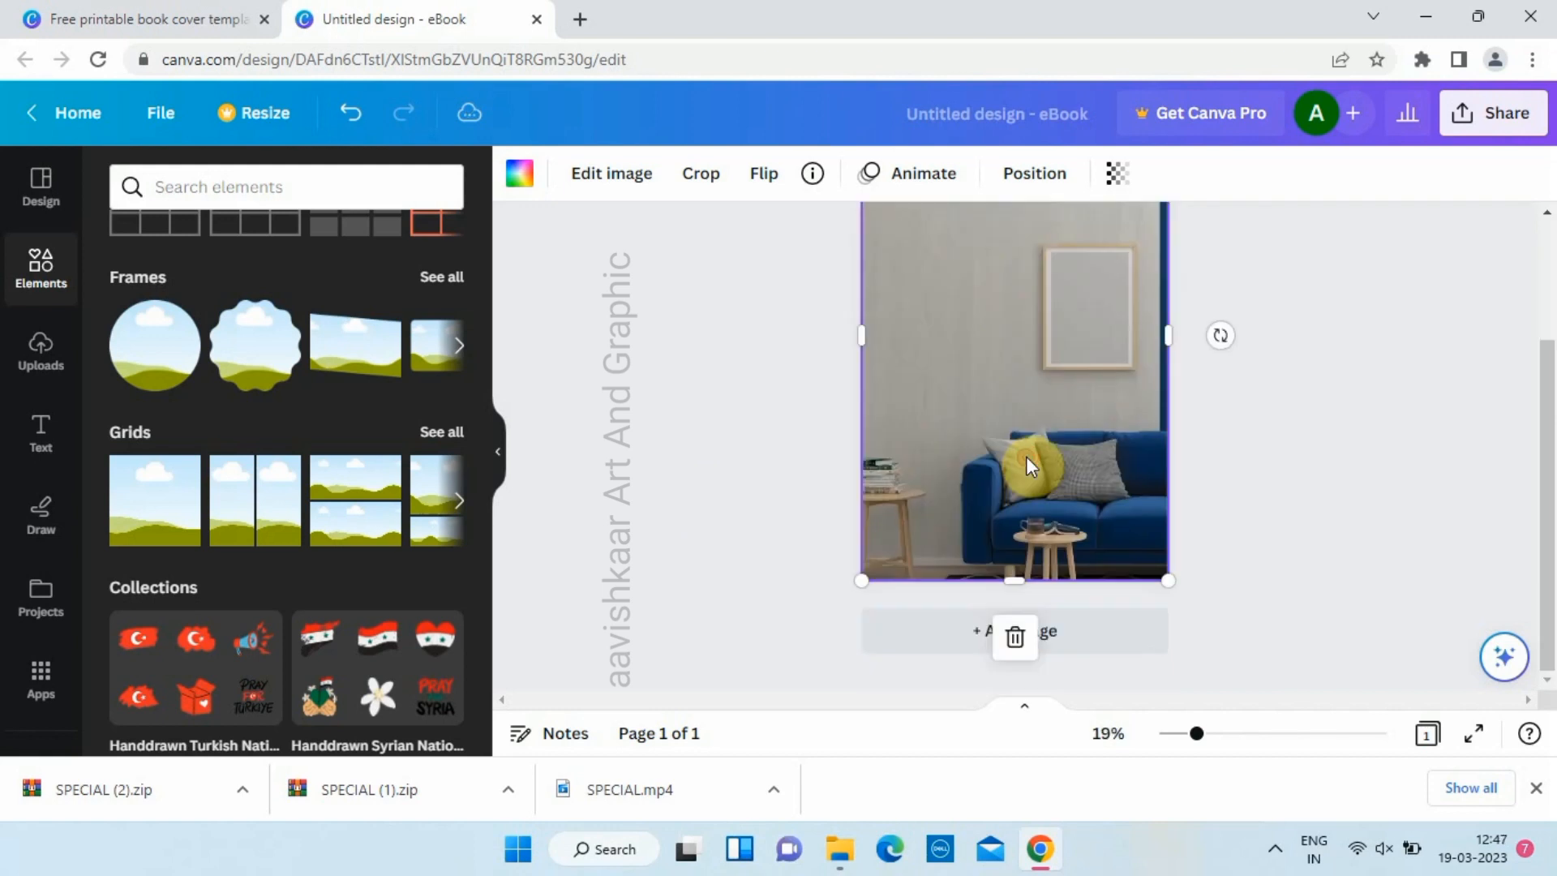
{"action": "double_click", "coordinate": [1025, 455]}
{"action": "left_click_drag", "start_coordinate": [1026, 456], "coordinate": [1035, 486]}
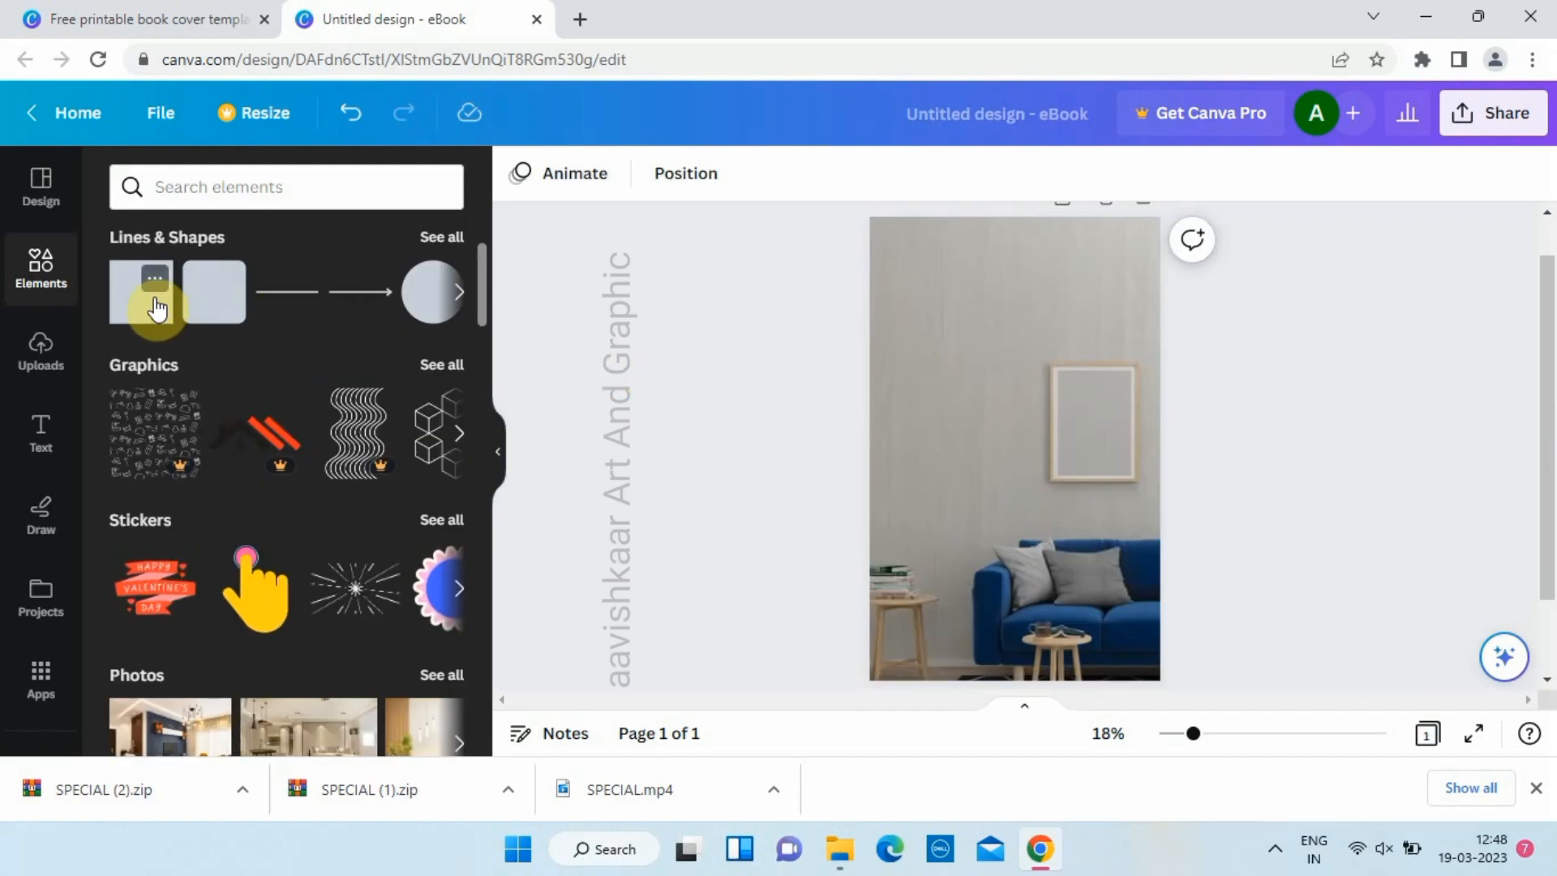
- Add a square shape over the sofa and reduce its height to form a thin horizontal bar
{"action": "left_click", "coordinate": [157, 308]}
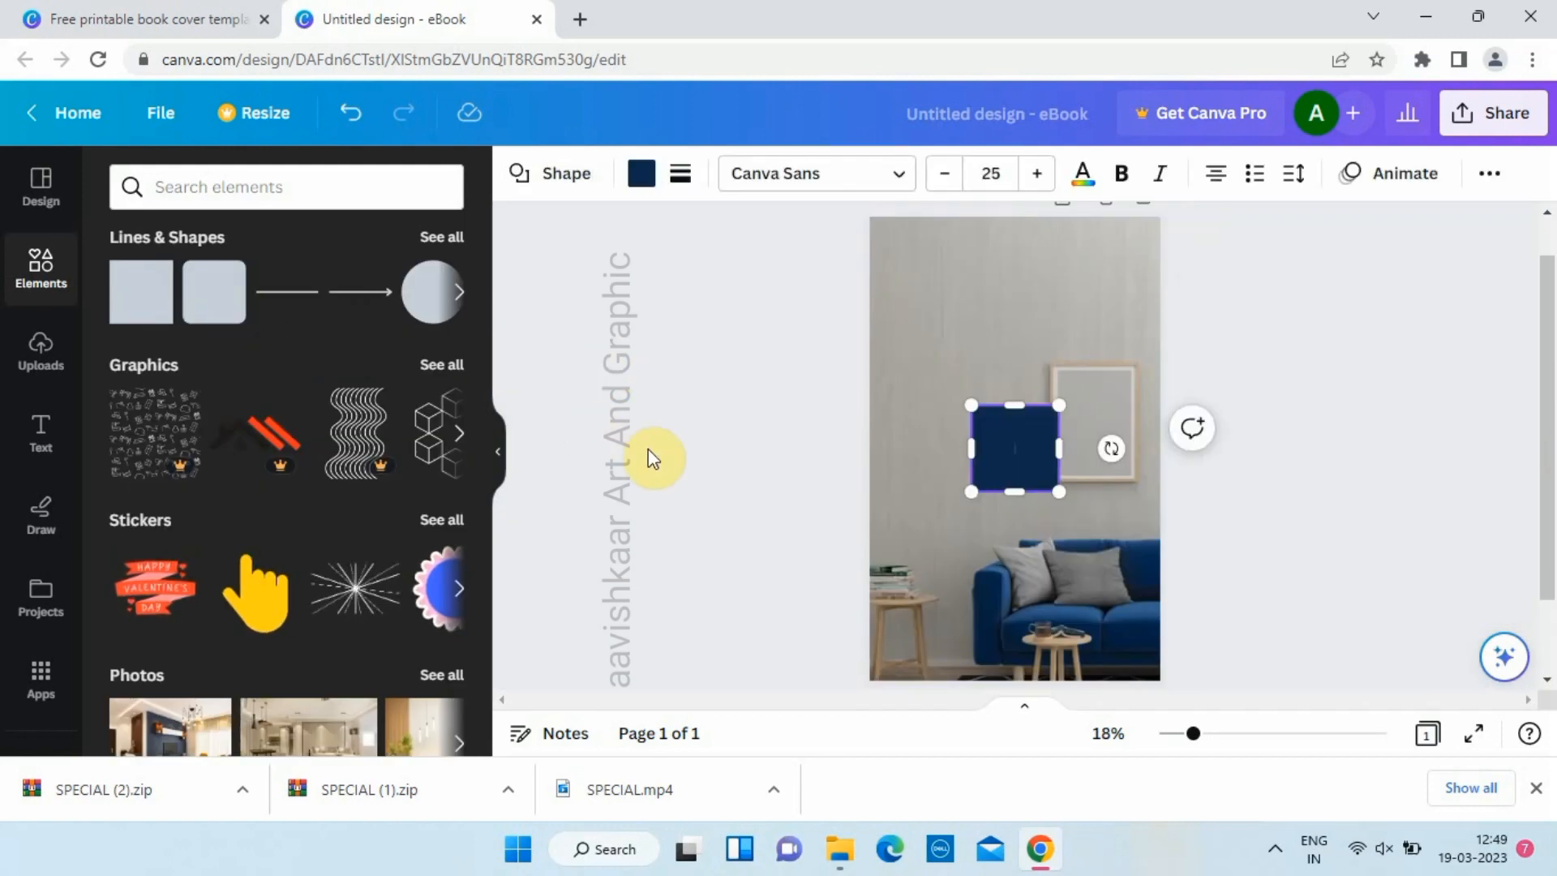
{"action": "scroll", "coordinate": [1026, 438], "scroll_direction": "up", "scroll_amount": 3}
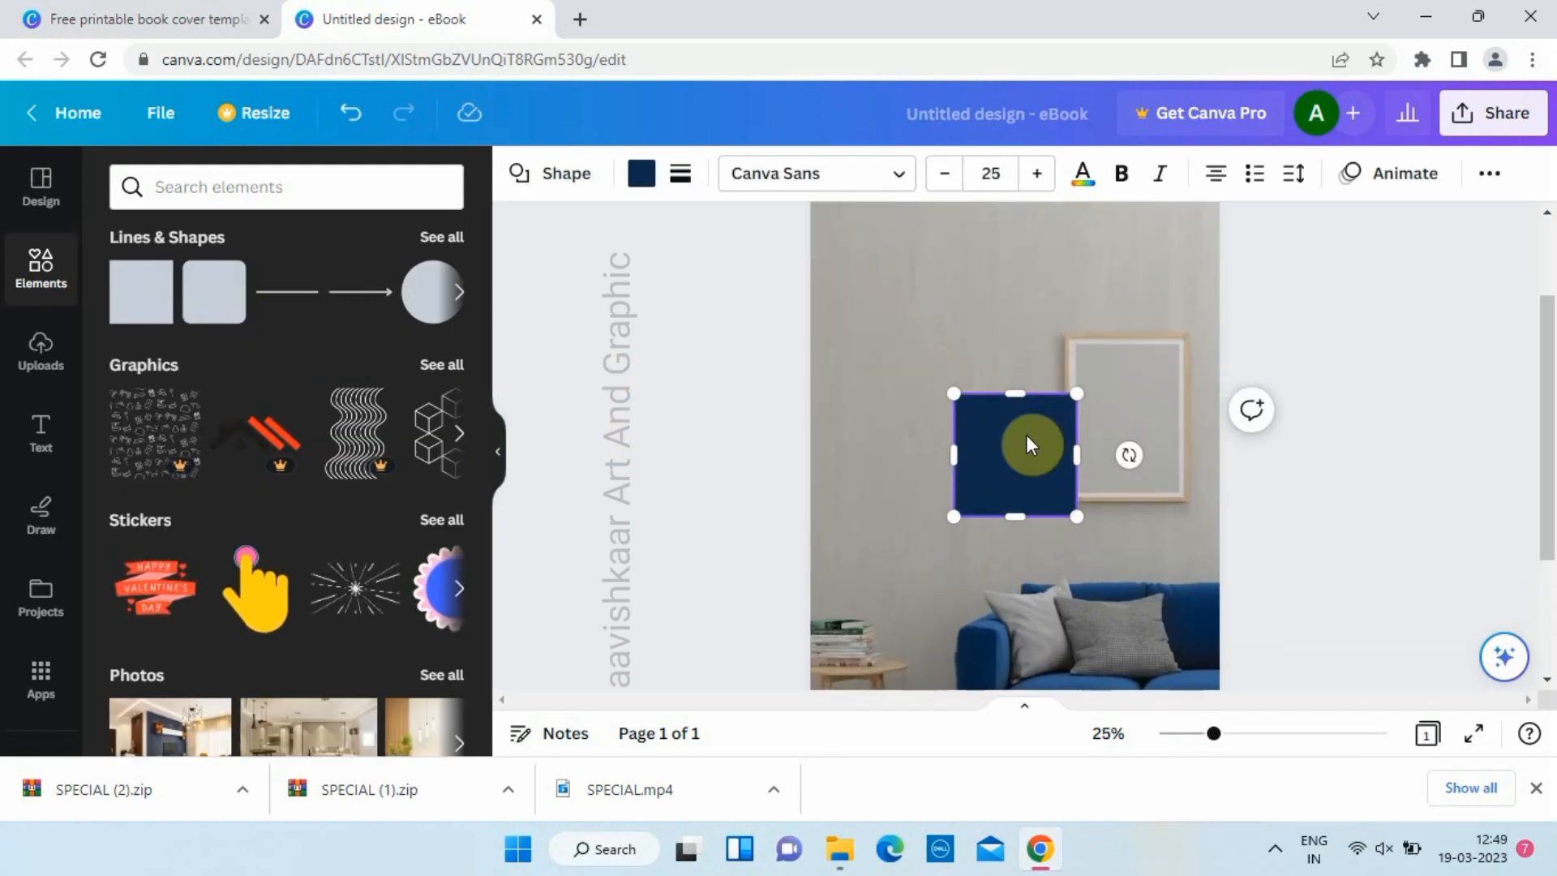
{"action": "scroll", "coordinate": [1026, 438], "scroll_direction": "down", "scroll_amount": 2}
{"action": "left_click_drag", "start_coordinate": [1008, 252], "coordinate": [1036, 452]}
{"action": "scroll", "coordinate": [1036, 453], "scroll_direction": "up", "scroll_amount": 2}
{"action": "scroll", "coordinate": [1036, 453], "scroll_direction": "down", "scroll_amount": 1}
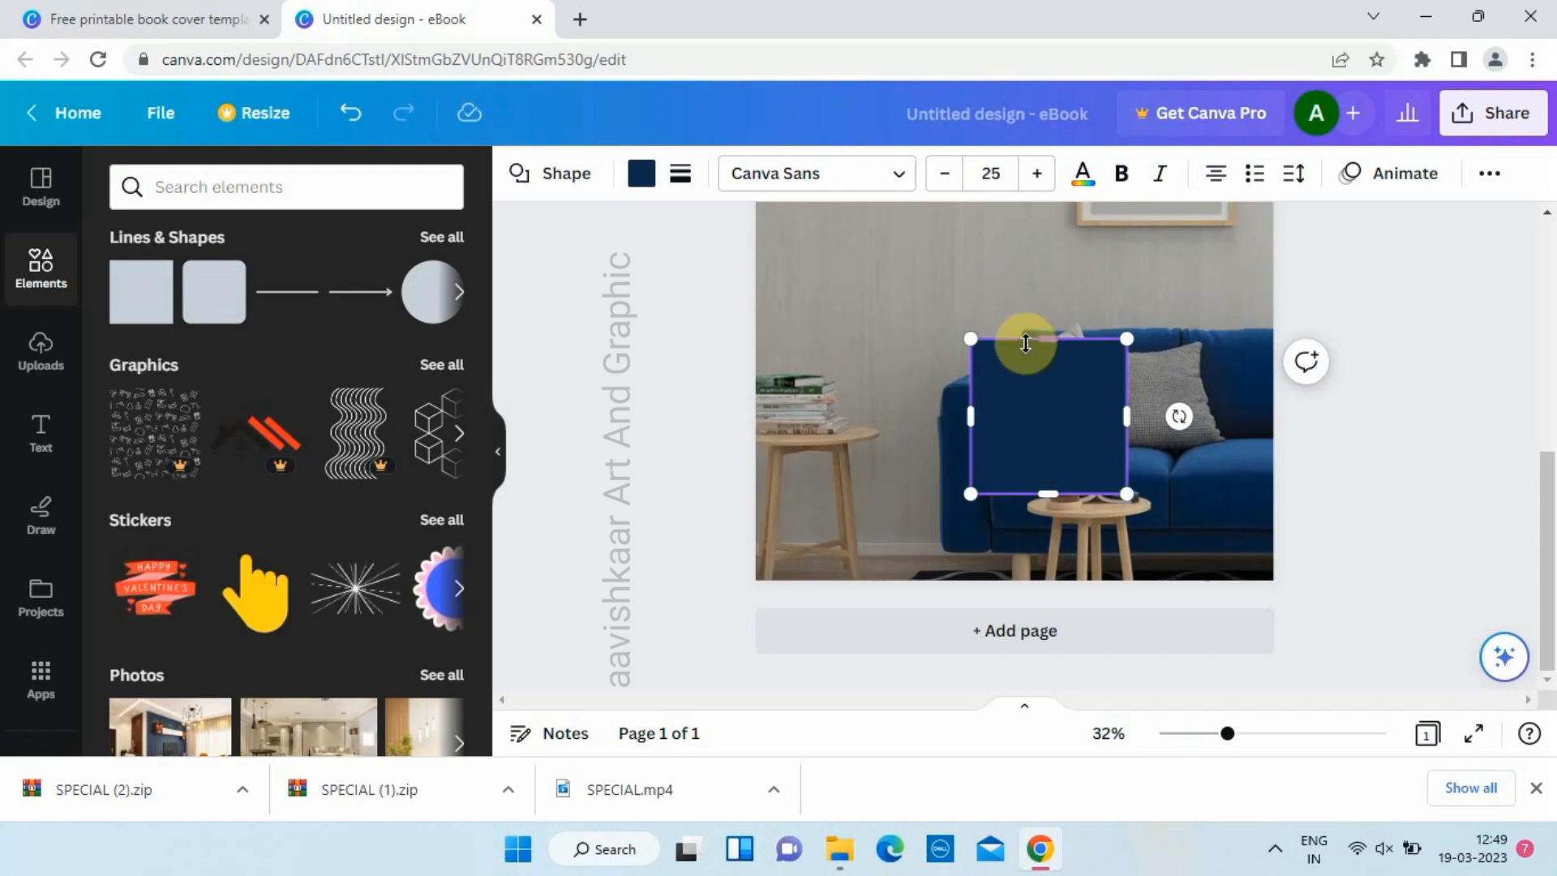
{"action": "left_click_drag", "start_coordinate": [1047, 338], "coordinate": [1049, 459]}
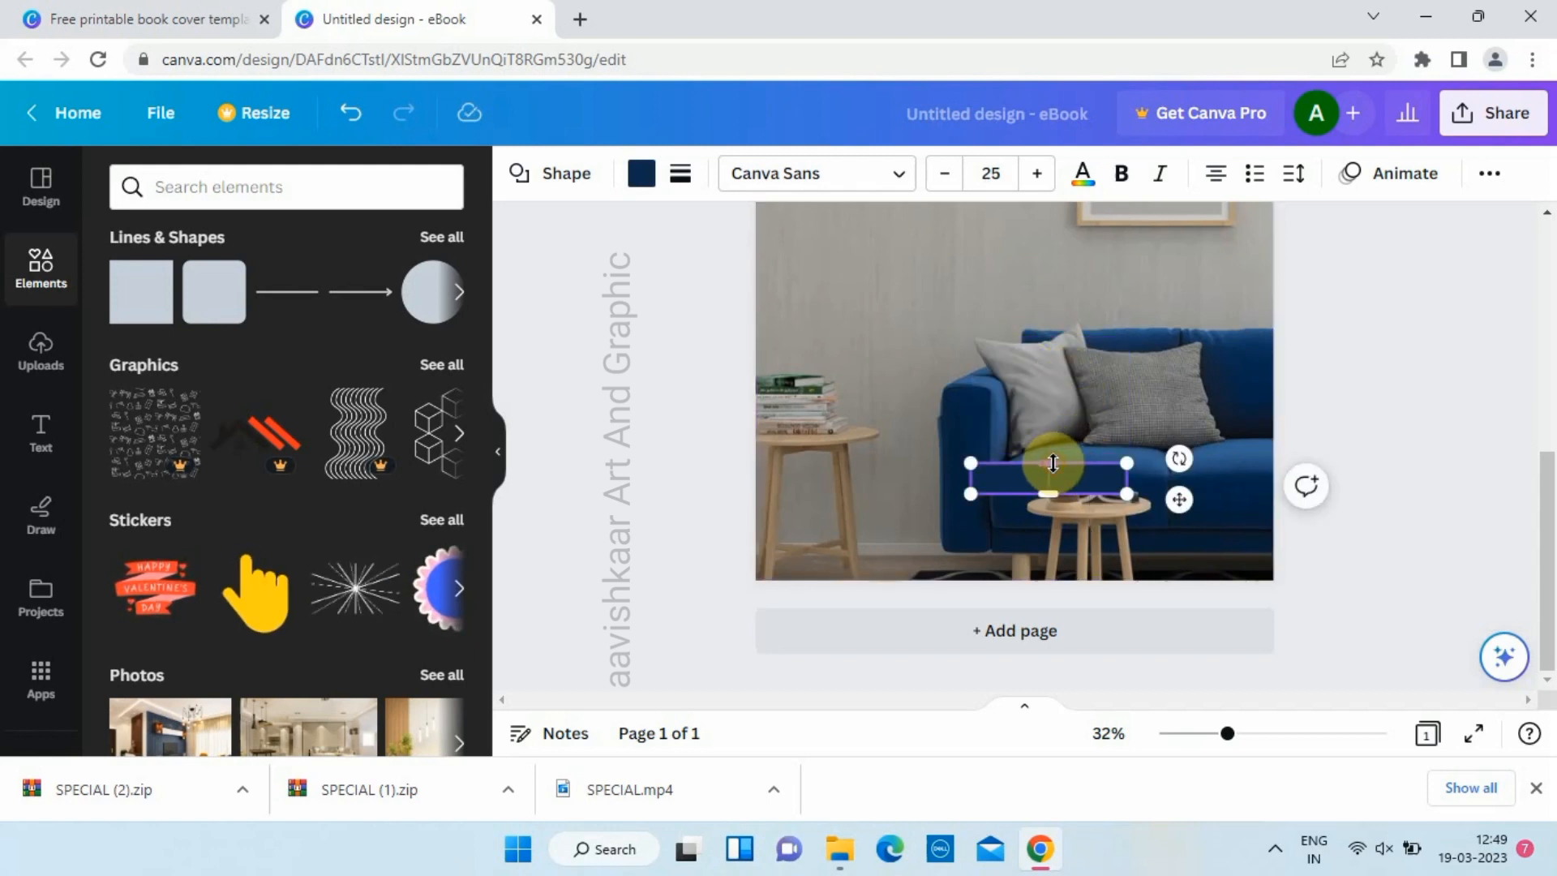
{"action": "left_click", "coordinate": [1394, 381]}
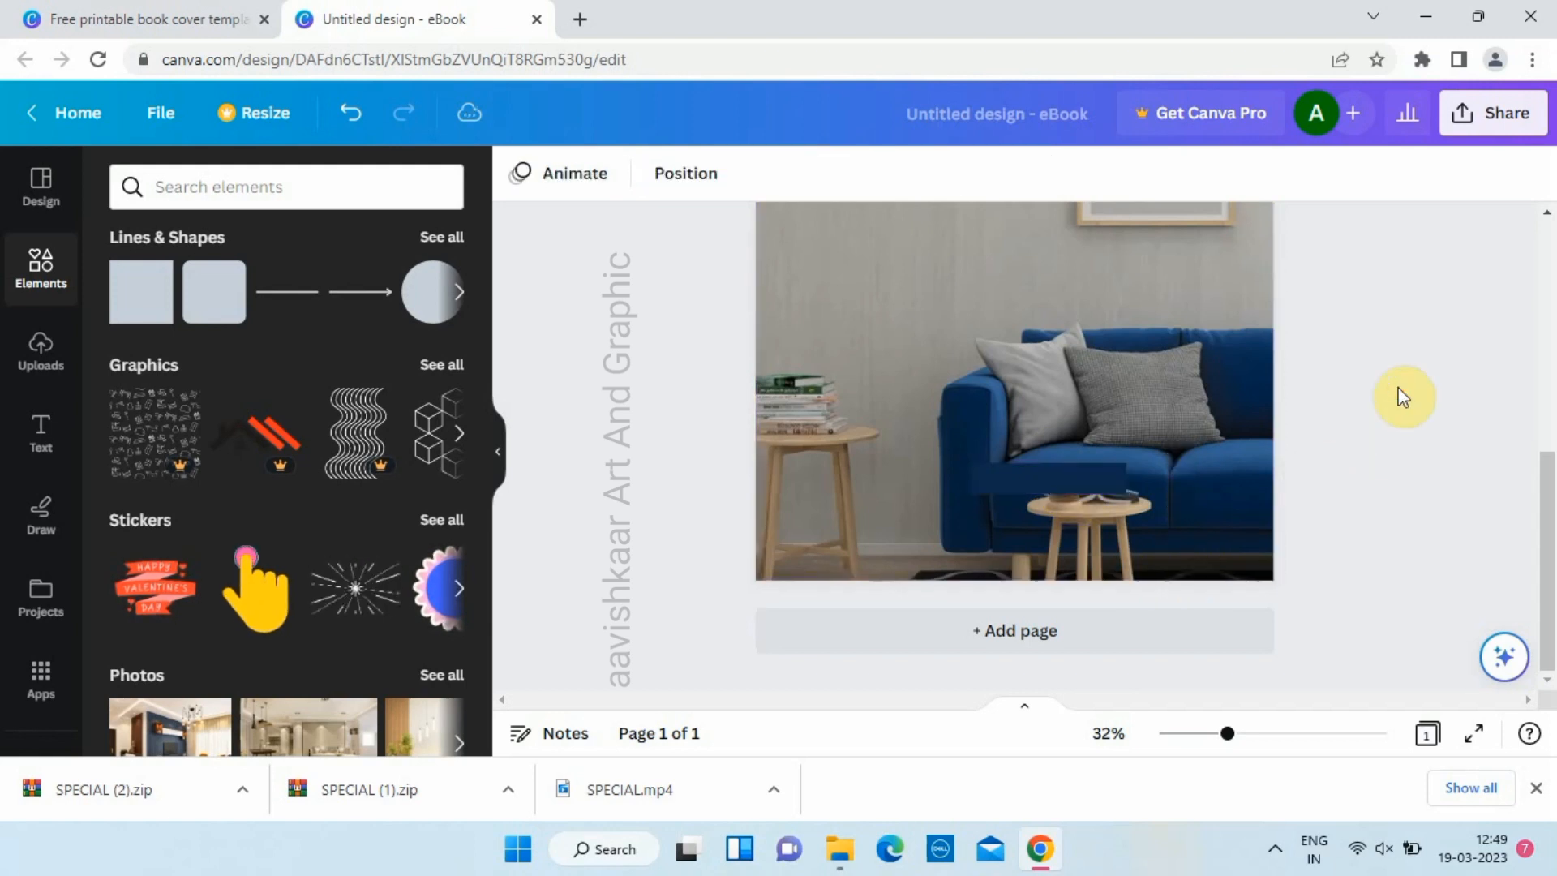
- Fit the bar into the page's lower right corner, widening it to just under half the page and slimming it slightly
{"action": "left_click", "coordinate": [1089, 484]}
{"action": "left_click_drag", "start_coordinate": [1090, 483], "coordinate": [1236, 533]}
{"action": "left_click_drag", "start_coordinate": [1111, 530], "coordinate": [926, 539]}
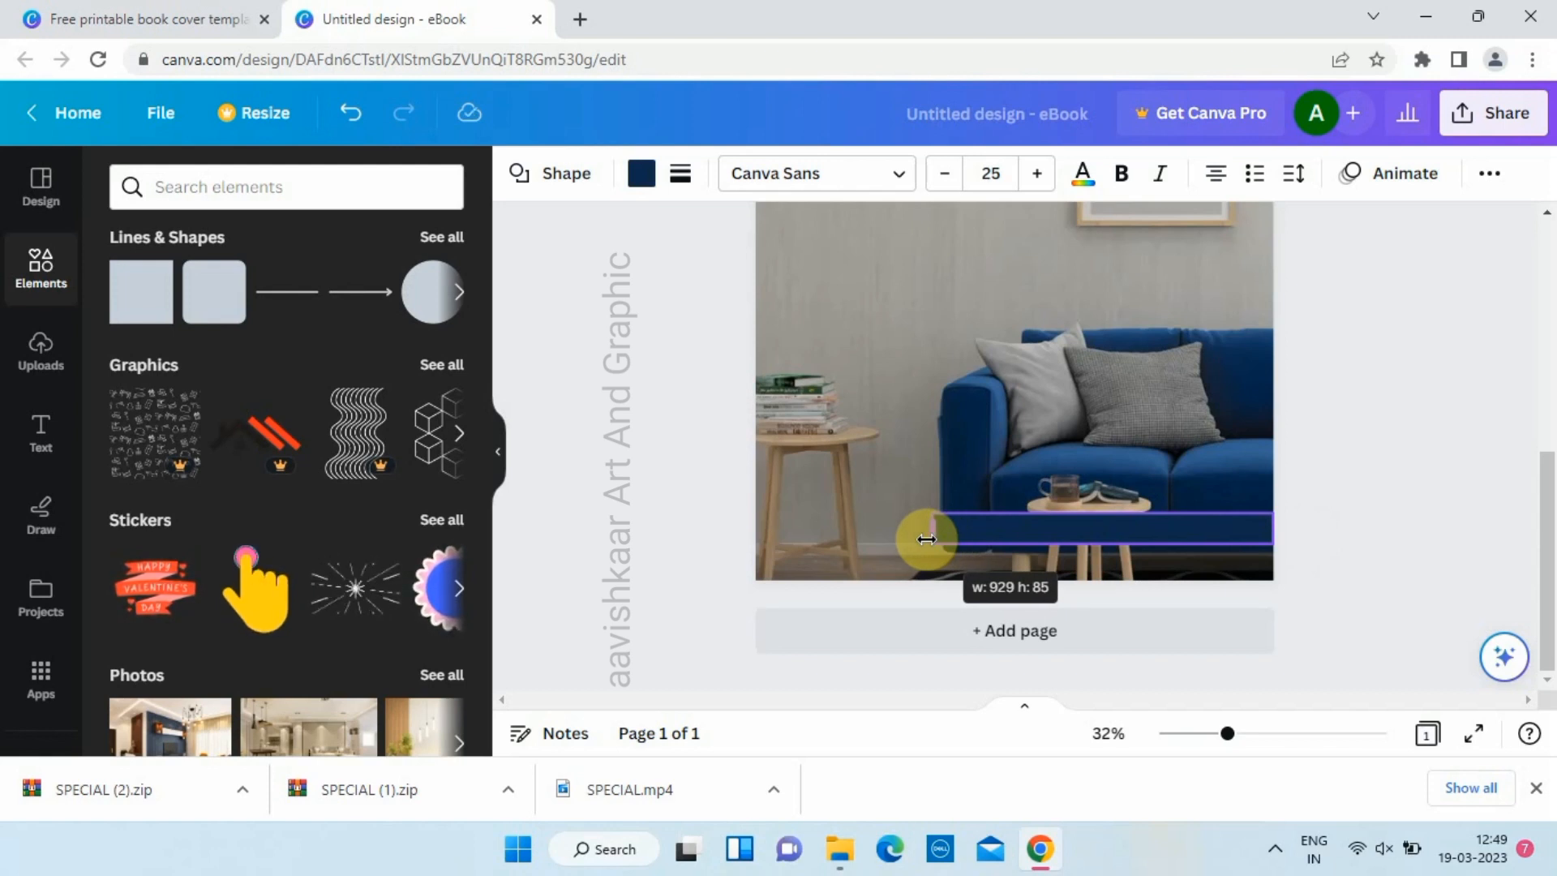
{"action": "left_click_drag", "start_coordinate": [926, 539], "coordinate": [1047, 552]}
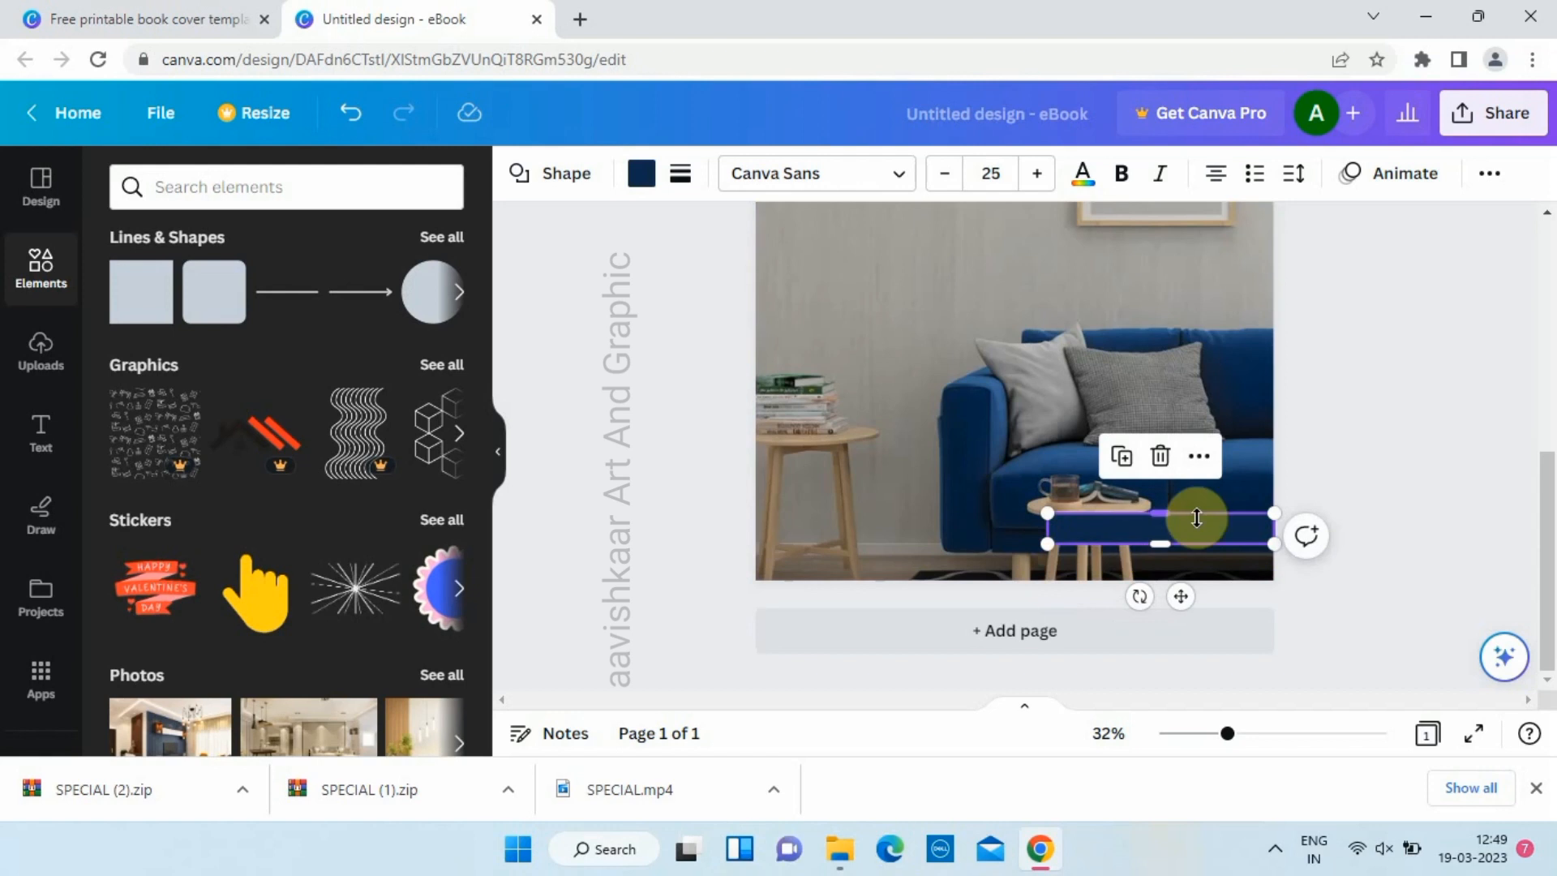
{"action": "left_click_drag", "start_coordinate": [1203, 525], "coordinate": [1206, 567]}
- Recolor the dark blue bar white using the document colors
{"action": "left_click", "coordinate": [641, 173]}
{"action": "left_click", "coordinate": [323, 321]}
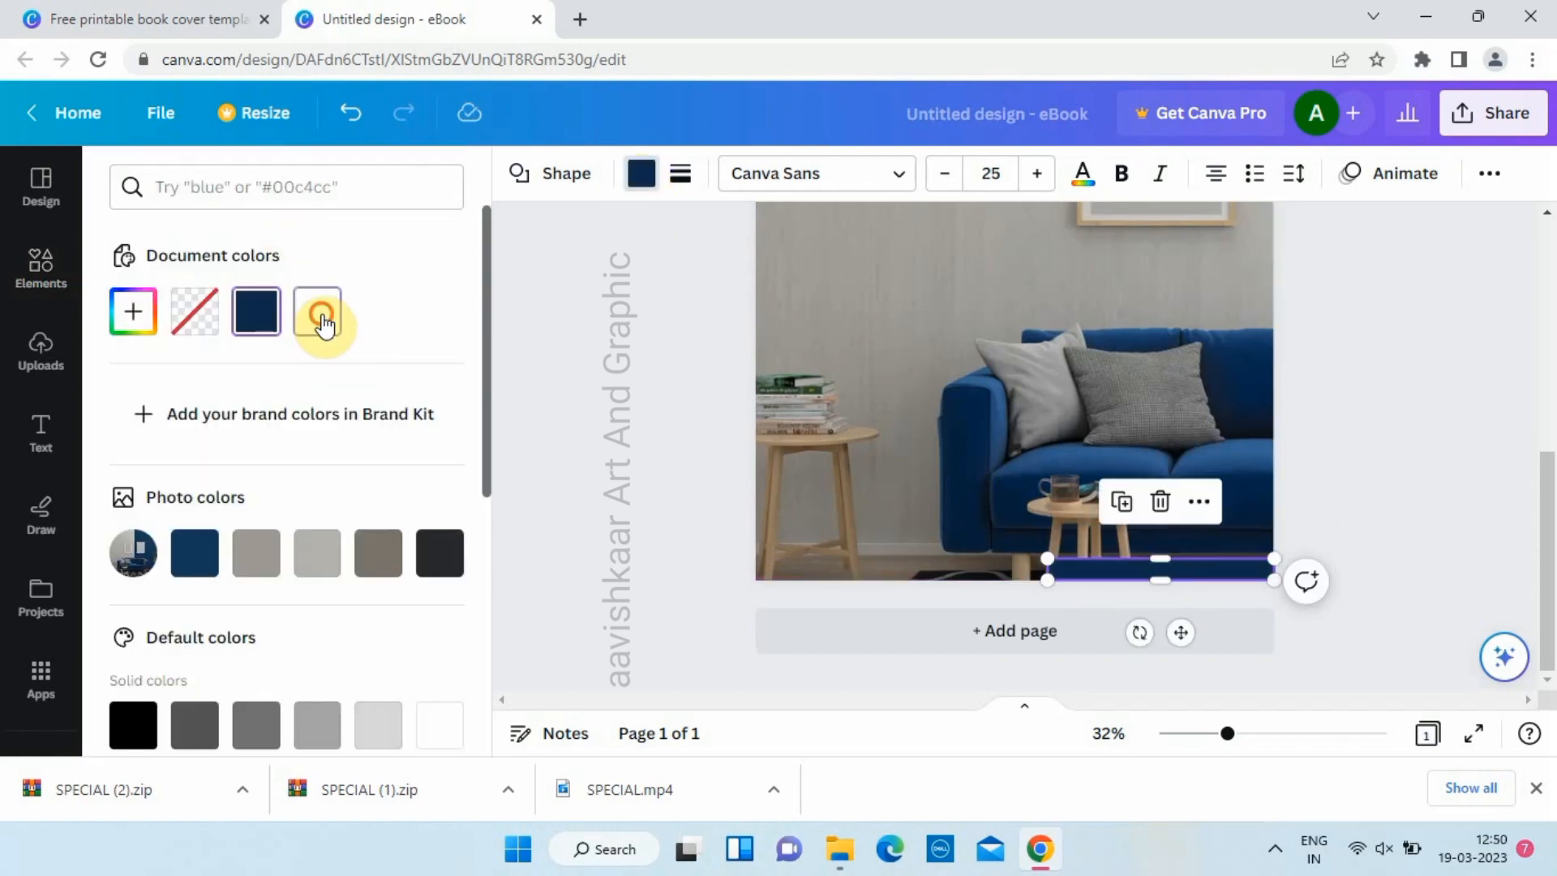
{"action": "left_click", "coordinate": [634, 392]}
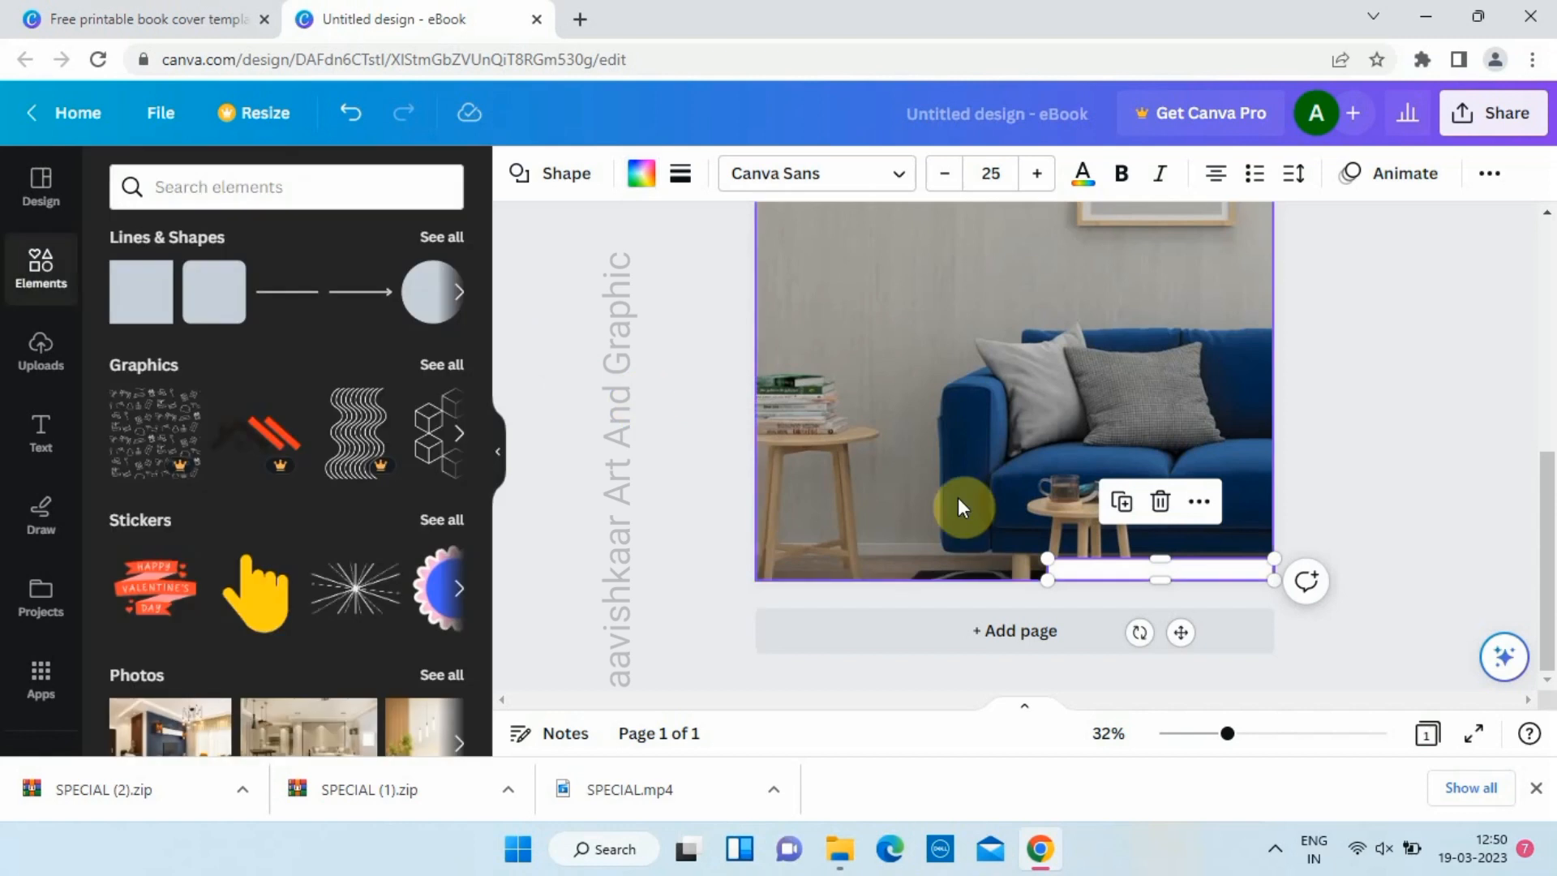
{"action": "left_click", "coordinate": [634, 495]}
- Duplicate the white bar twice upward with small gaps, shortening each copy from its left end to form three stepped bars
{"action": "left_click", "coordinate": [1186, 561]}
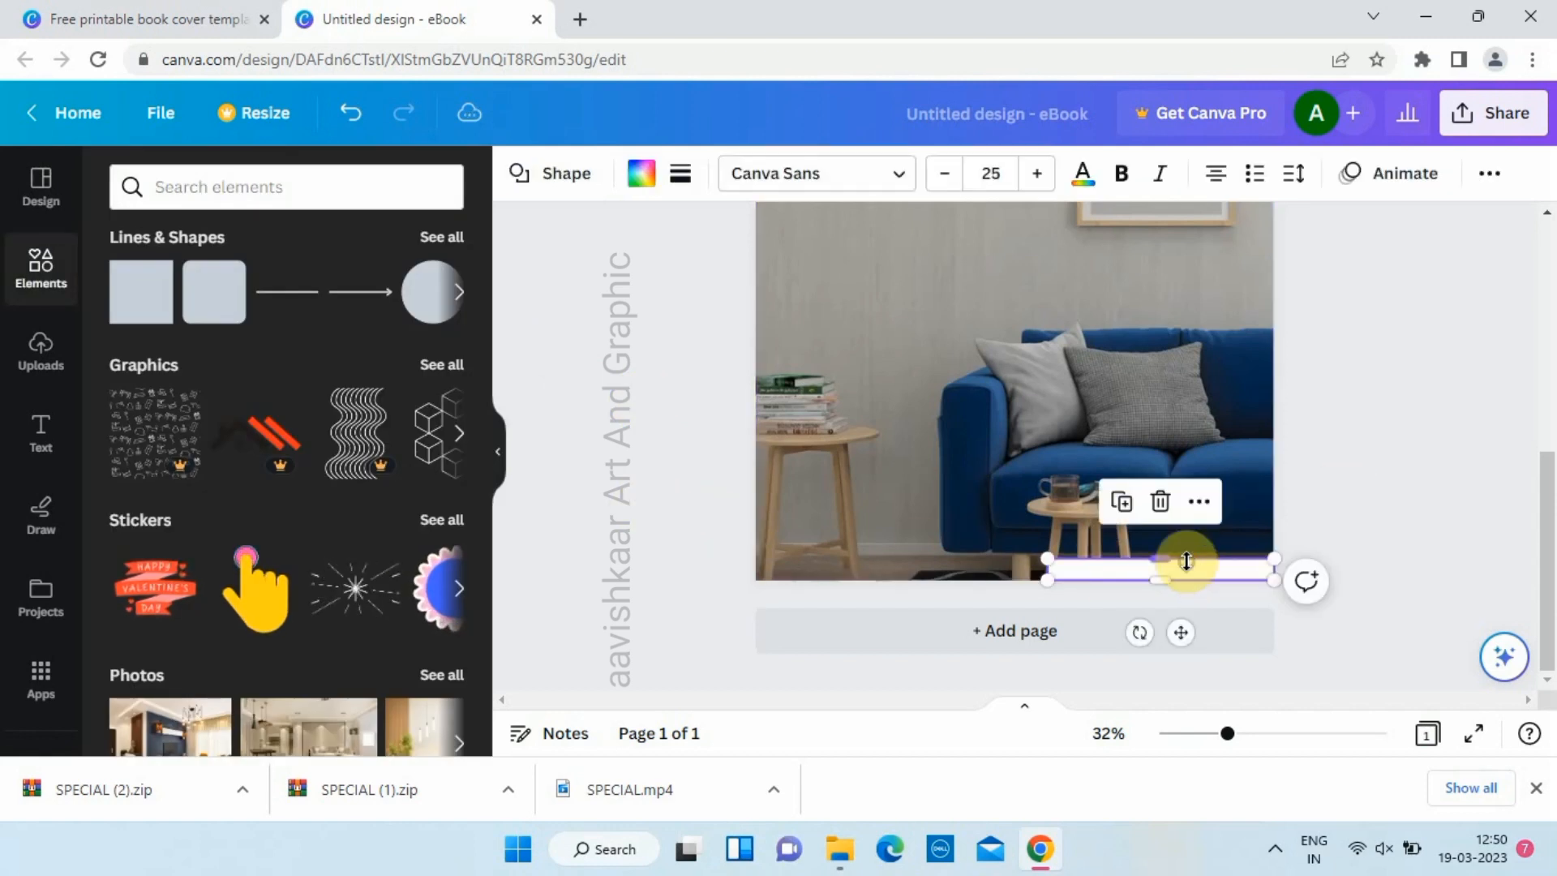
{"action": "left_click_drag", "start_coordinate": [1186, 561], "coordinate": [1205, 536]}
{"action": "key", "text": "Down"}
{"action": "key", "text": "Down"}
{"action": "key", "text": "Down"}
{"action": "key", "text": "Down"}
{"action": "key", "text": "Down"}
{"action": "key", "text": "Down"}
{"action": "key", "text": "Down"}
{"action": "key", "text": "Down"}
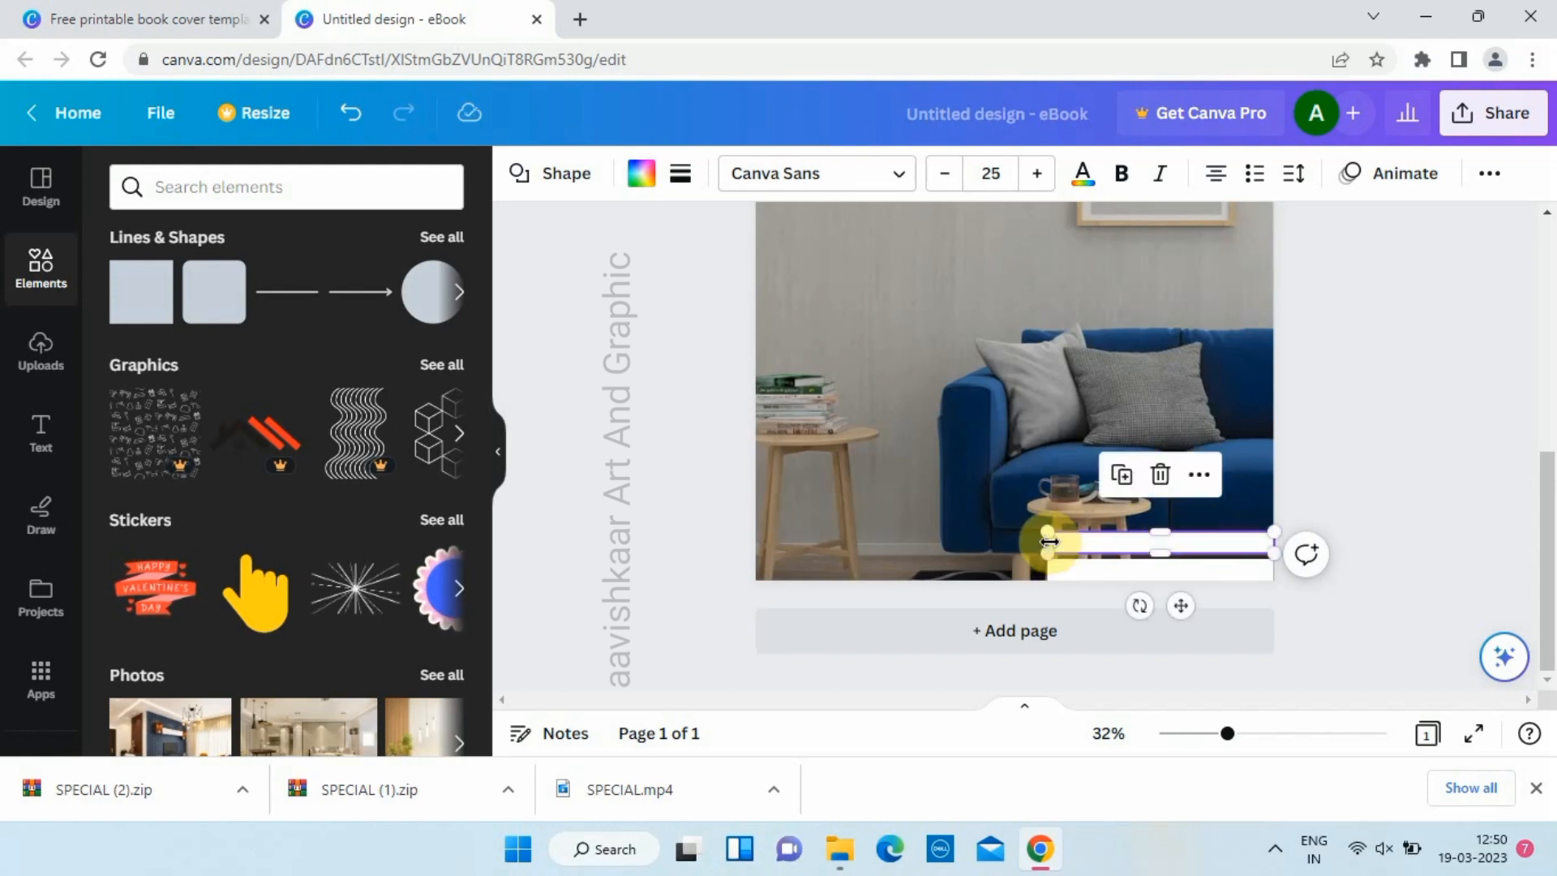
{"action": "left_click_drag", "start_coordinate": [1050, 542], "coordinate": [1078, 541]}
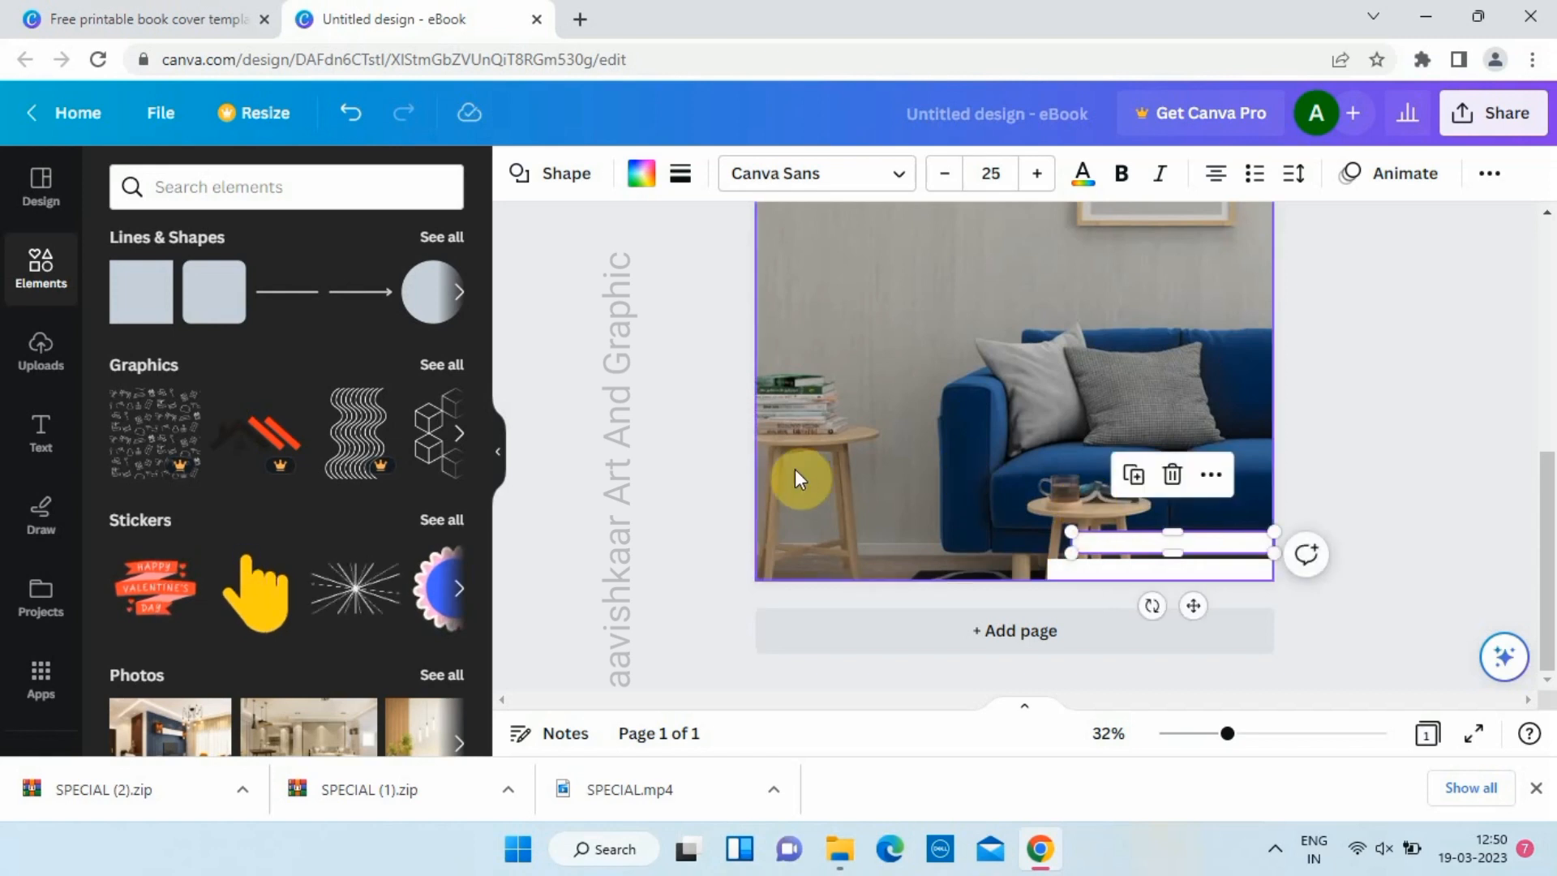
{"action": "key", "text": "ctrl+d"}
{"action": "left_click", "coordinate": [595, 451]}
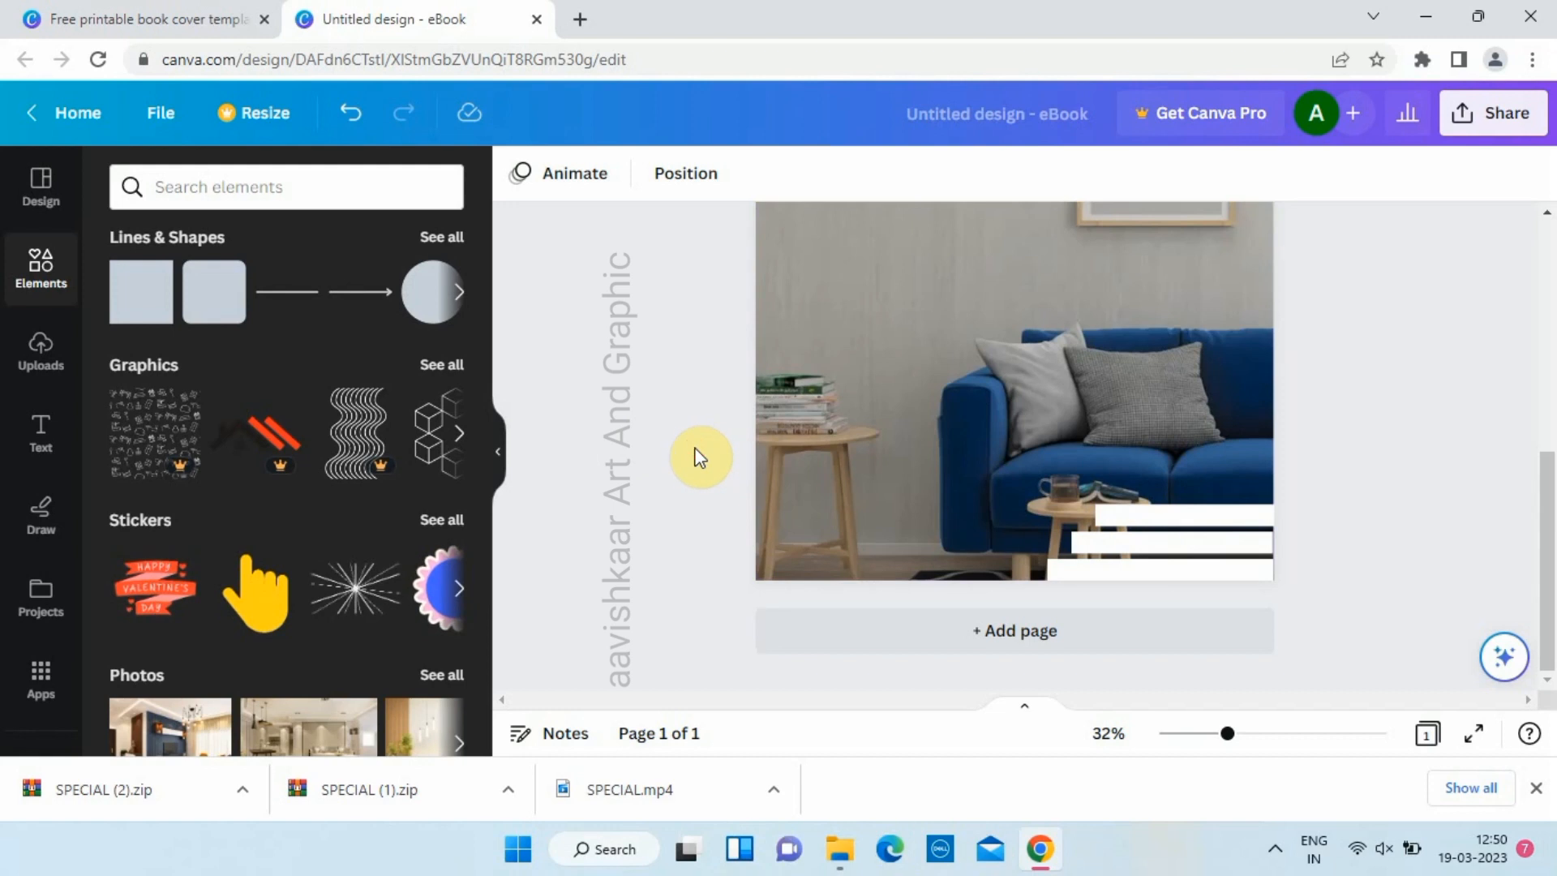
- Add a subheading to the page with the text "by design aavishkaar"
{"action": "scroll", "coordinate": [695, 458], "scroll_direction": "down", "scroll_amount": 2}
{"action": "scroll", "coordinate": [691, 455], "scroll_direction": "up", "scroll_amount": 3}
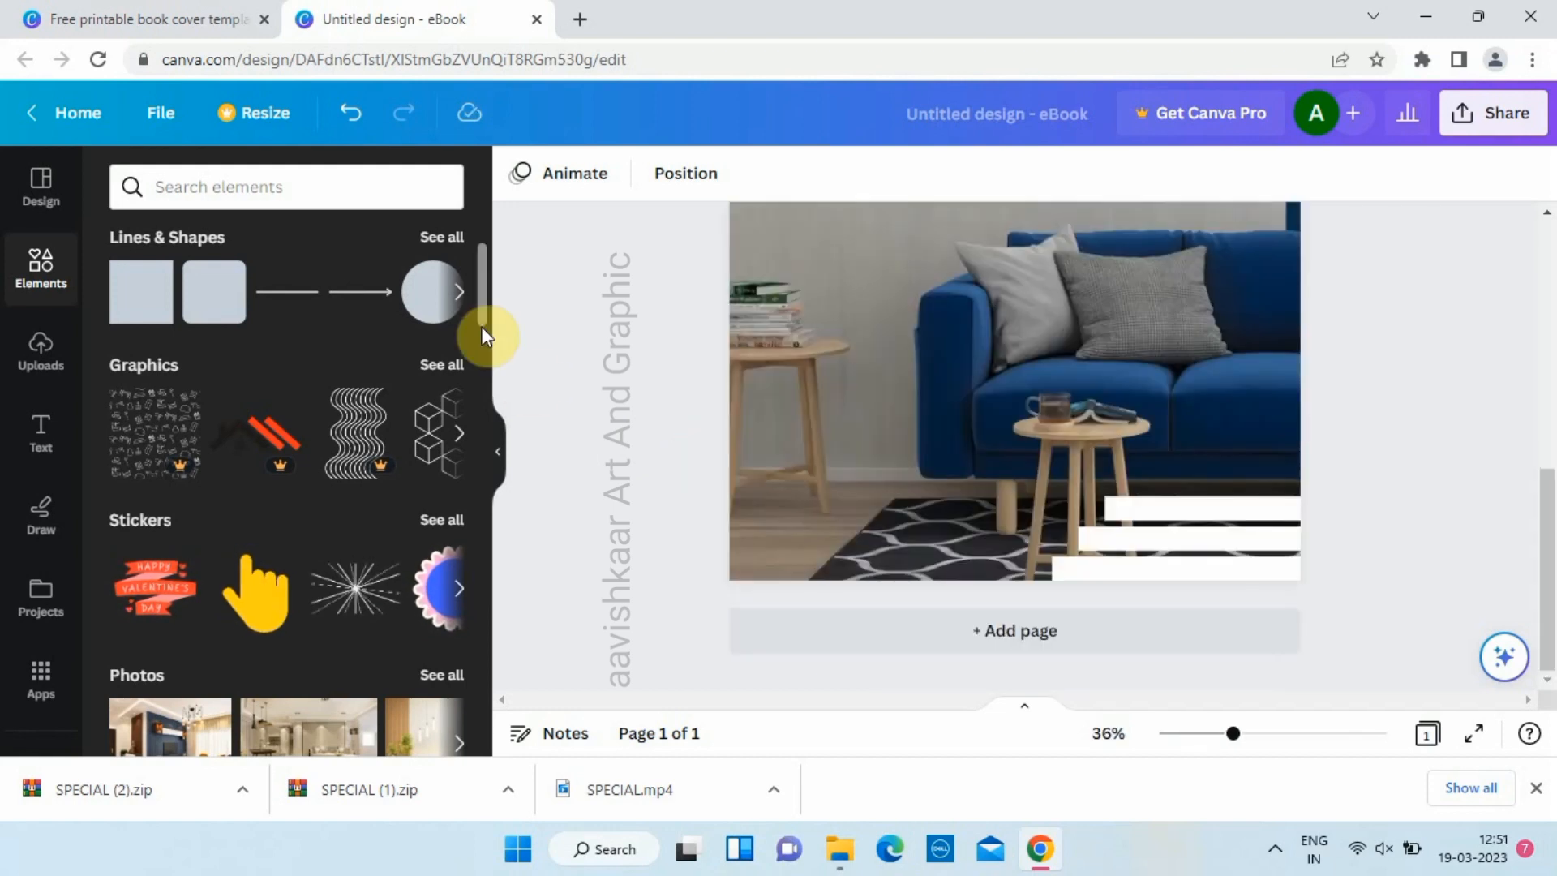
{"action": "left_click", "coordinate": [42, 434]}
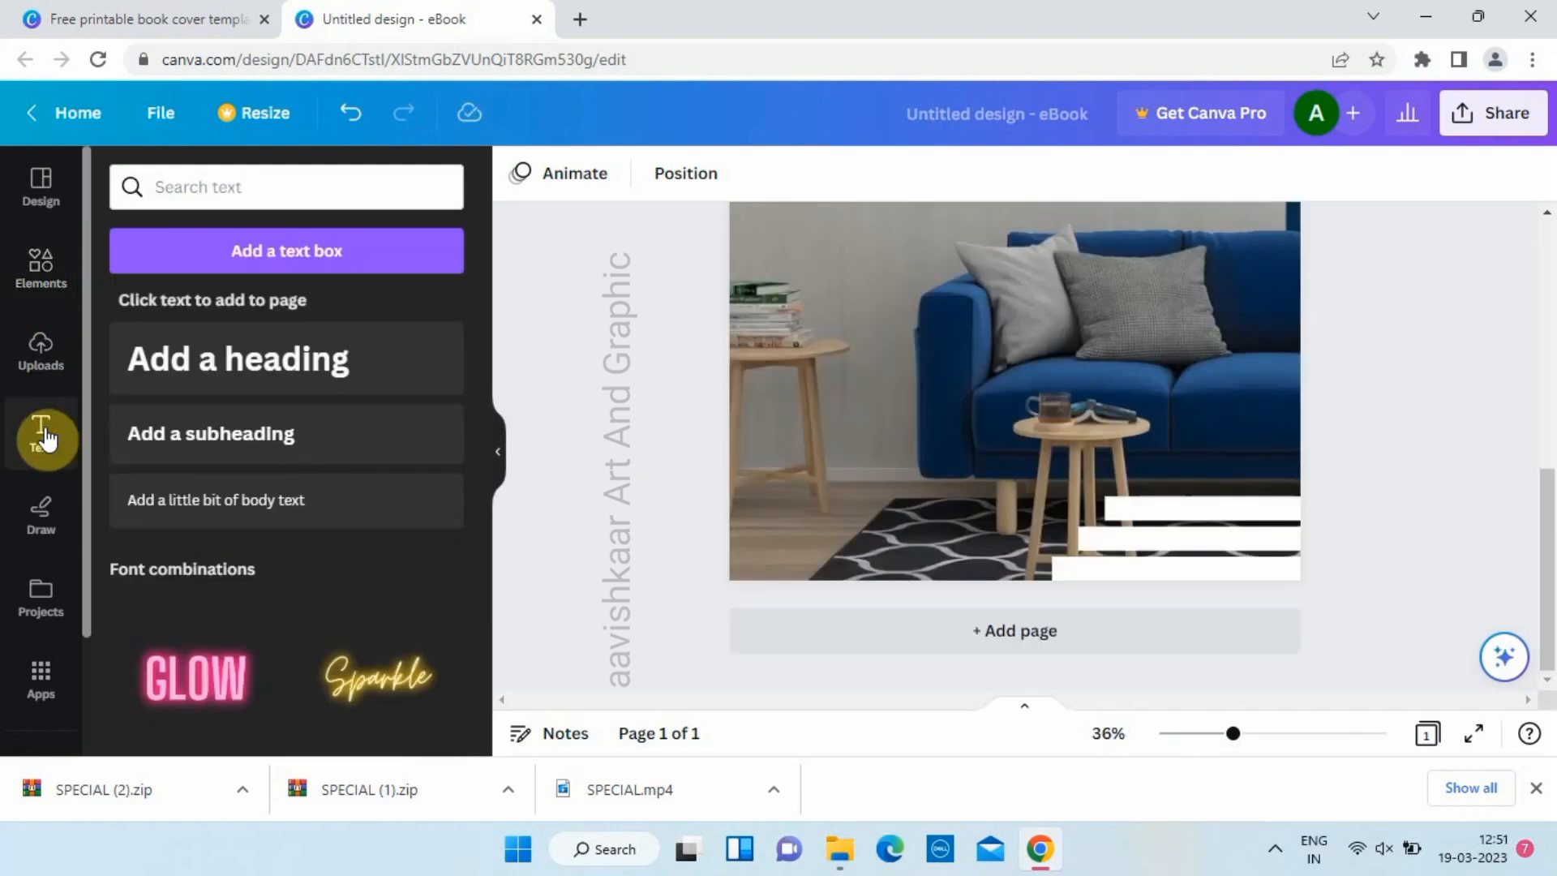
{"action": "left_click", "coordinate": [241, 432]}
{"action": "type", "text": "by "}
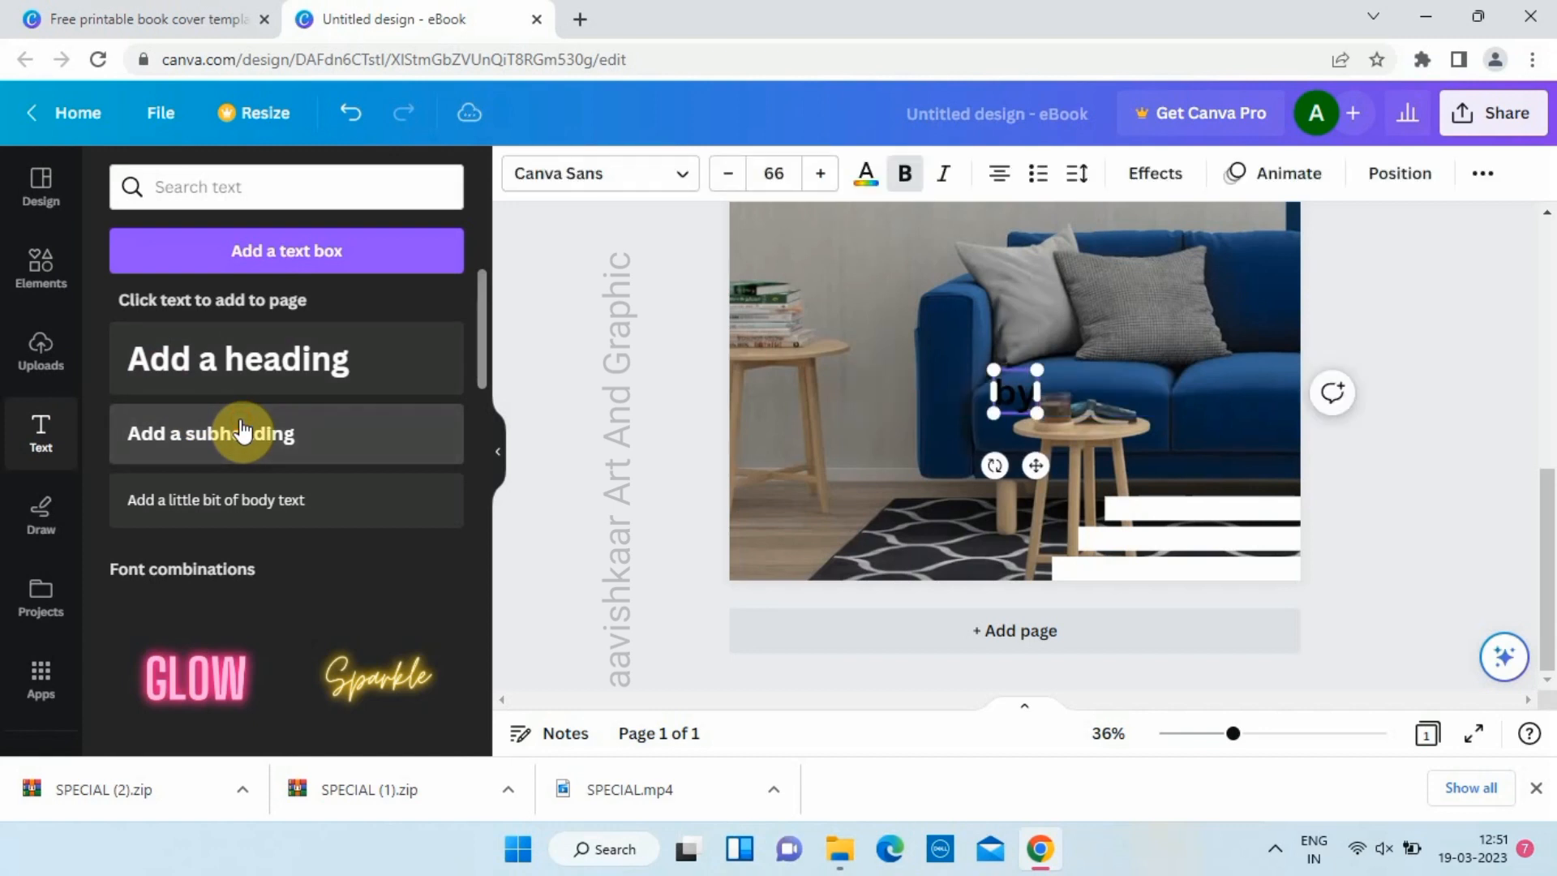
{"action": "type", "text": "desi"}
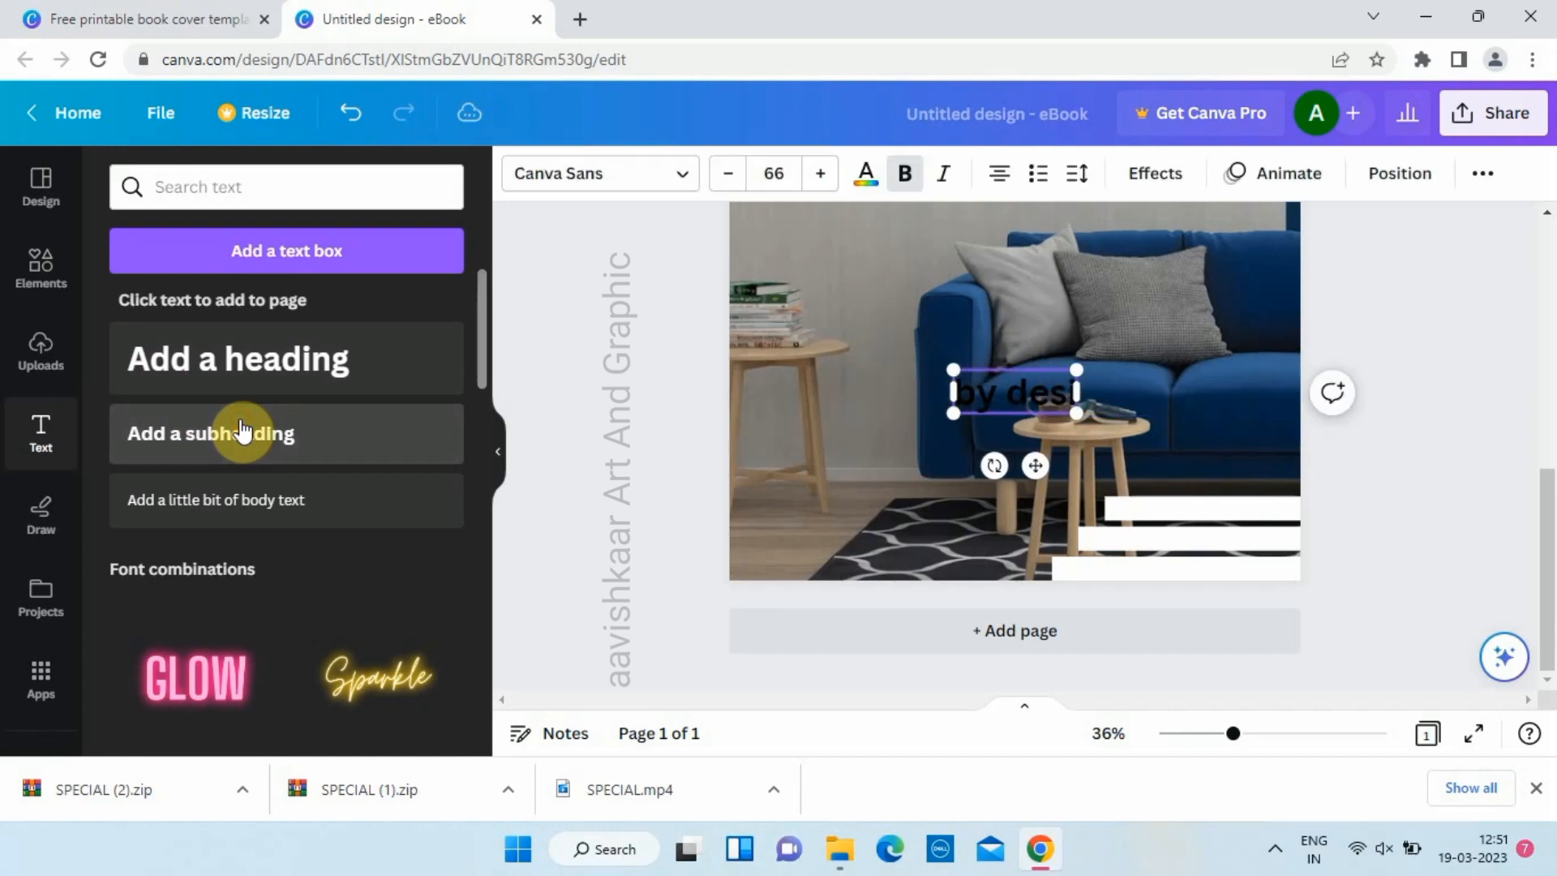
{"action": "type", "text": "gn Aa"}
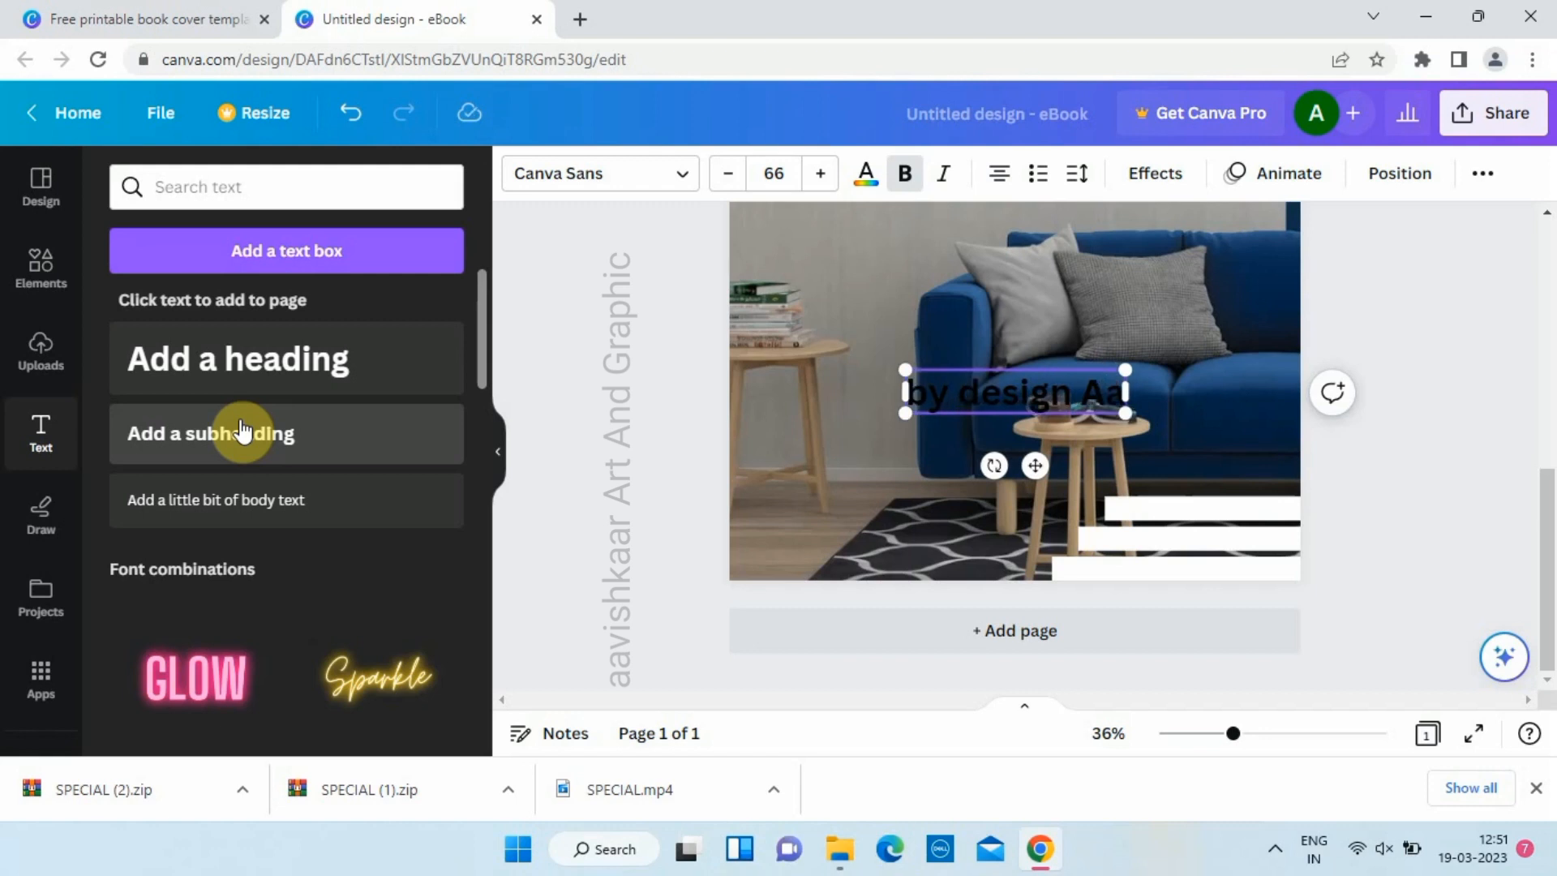
{"action": "key", "text": "BackSpace"}
{"action": "key", "text": "BackSpace"}
{"action": "type", "text": "aavishkaar"}
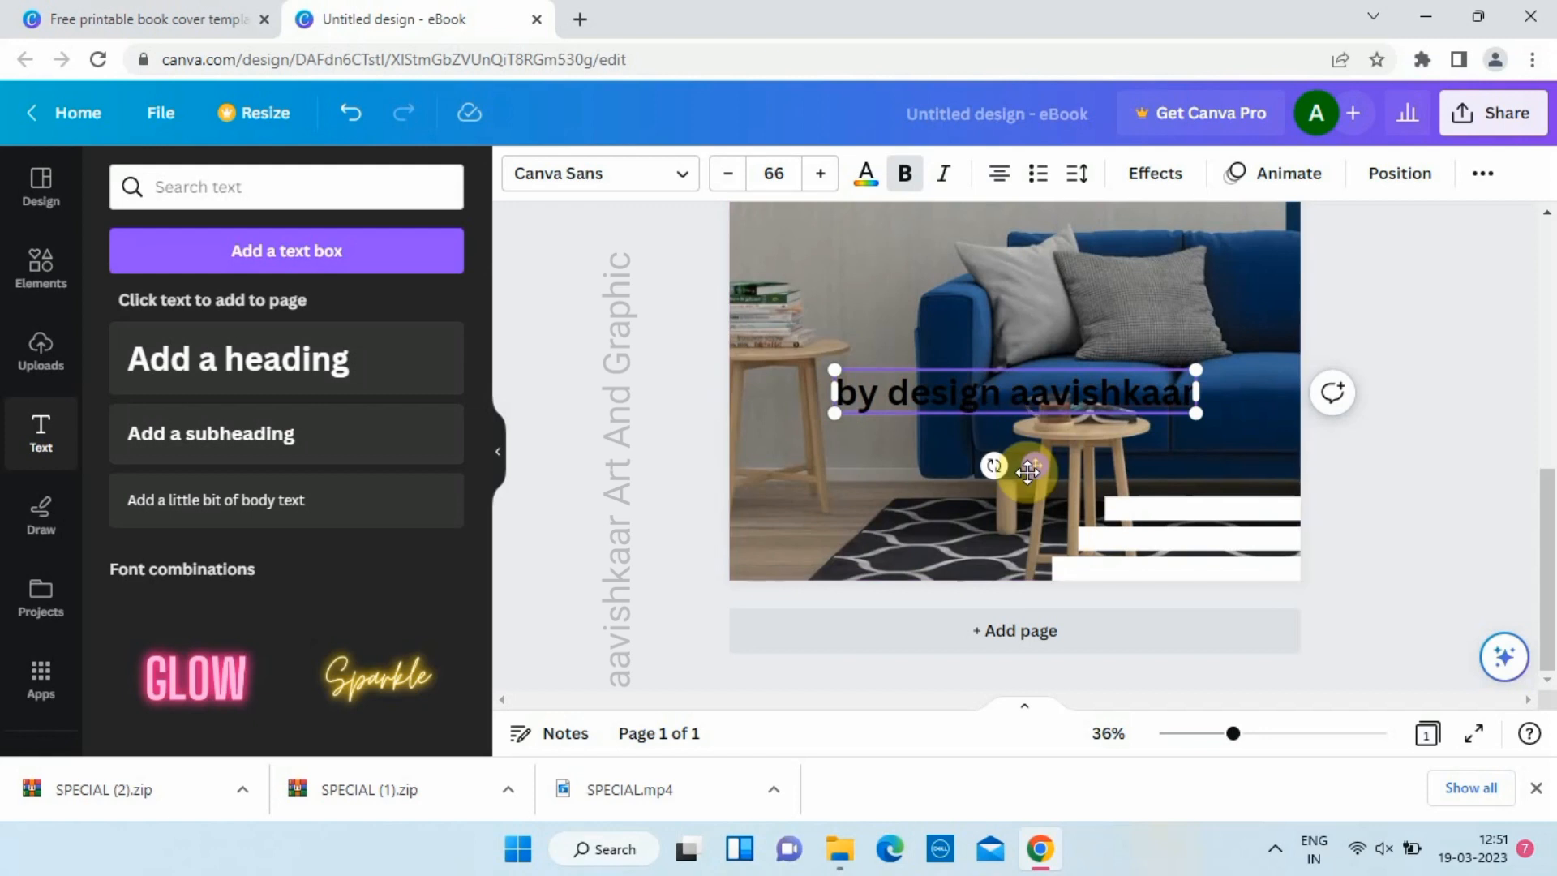
- Shrink the "by design aavishkaar" text to size 22 and position it on the lowest white bar
{"action": "left_click_drag", "start_coordinate": [1195, 413], "coordinate": [1165, 631]}
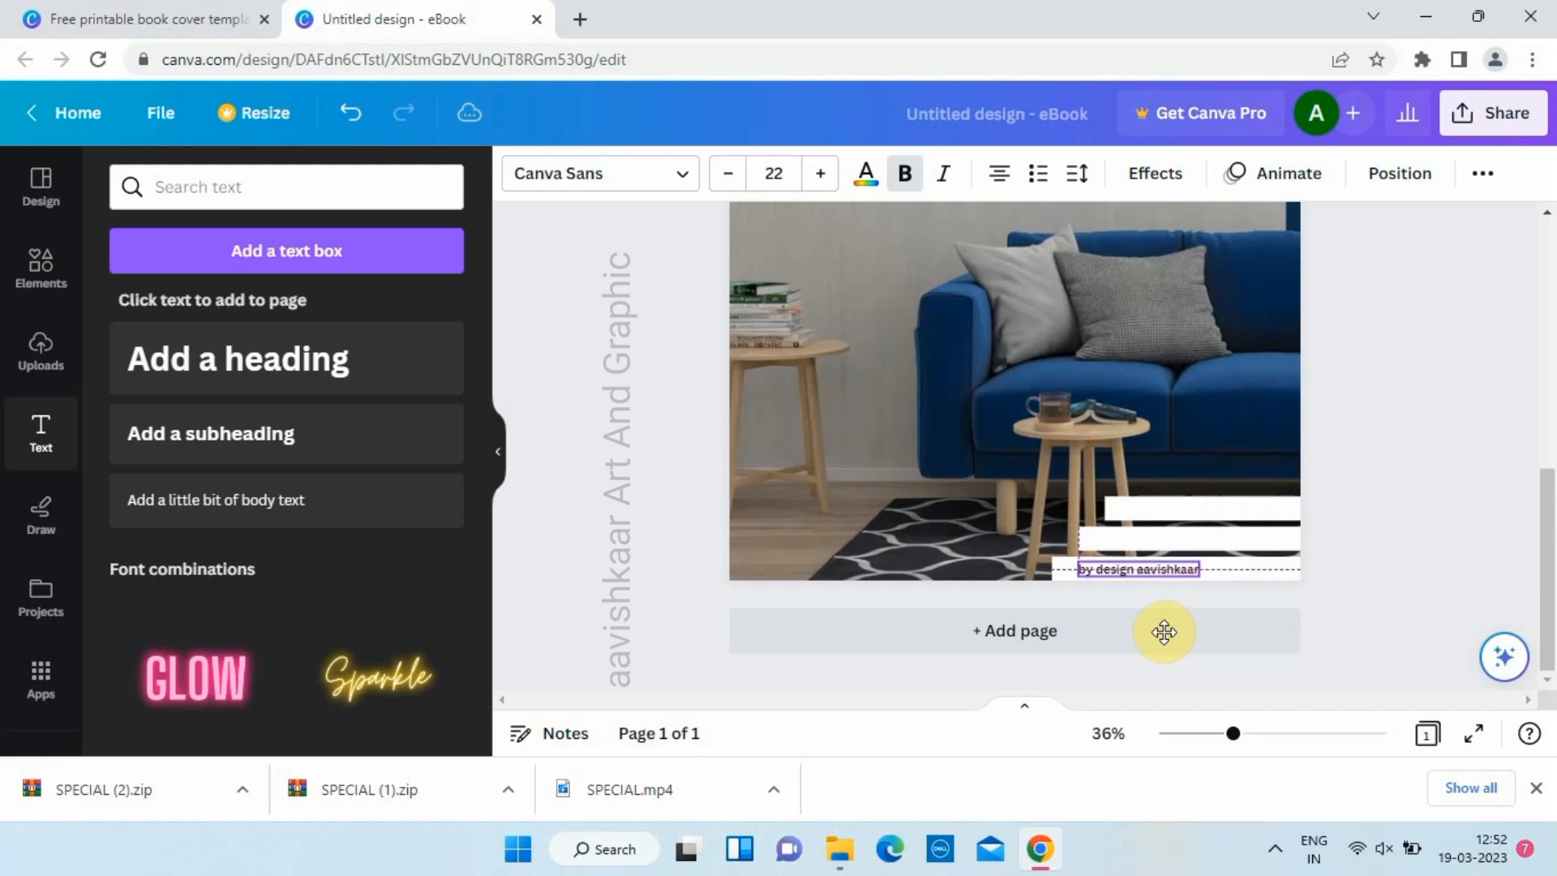
{"action": "left_click_drag", "start_coordinate": [1165, 632], "coordinate": [1158, 628]}
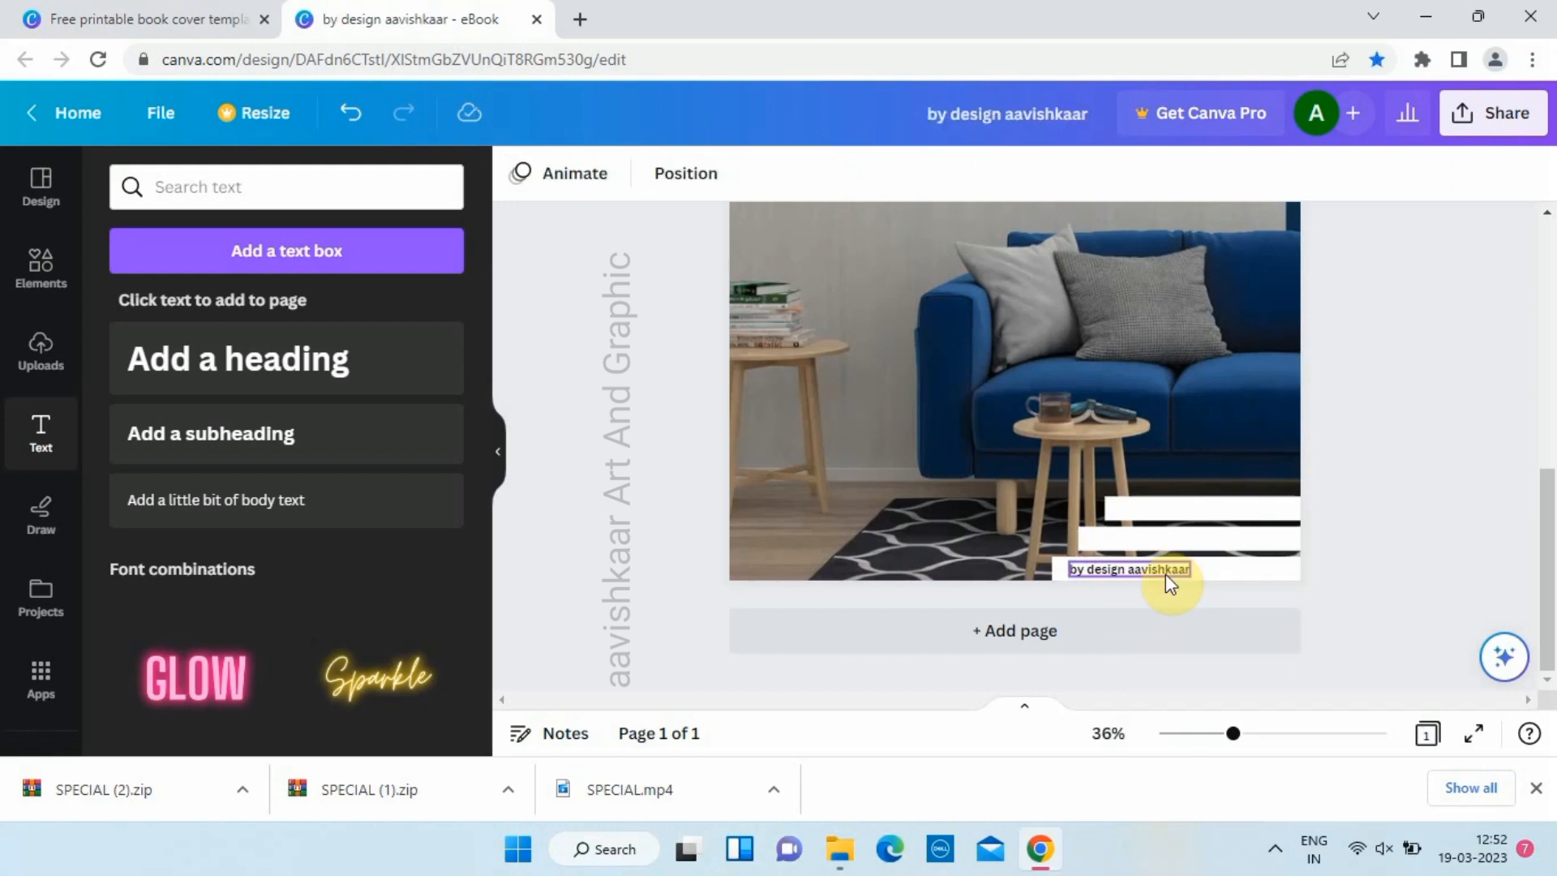
- Duplicate the "by design aavishkaar" text and place the copy on the middle white bar
{"action": "left_click", "coordinate": [1165, 573]}
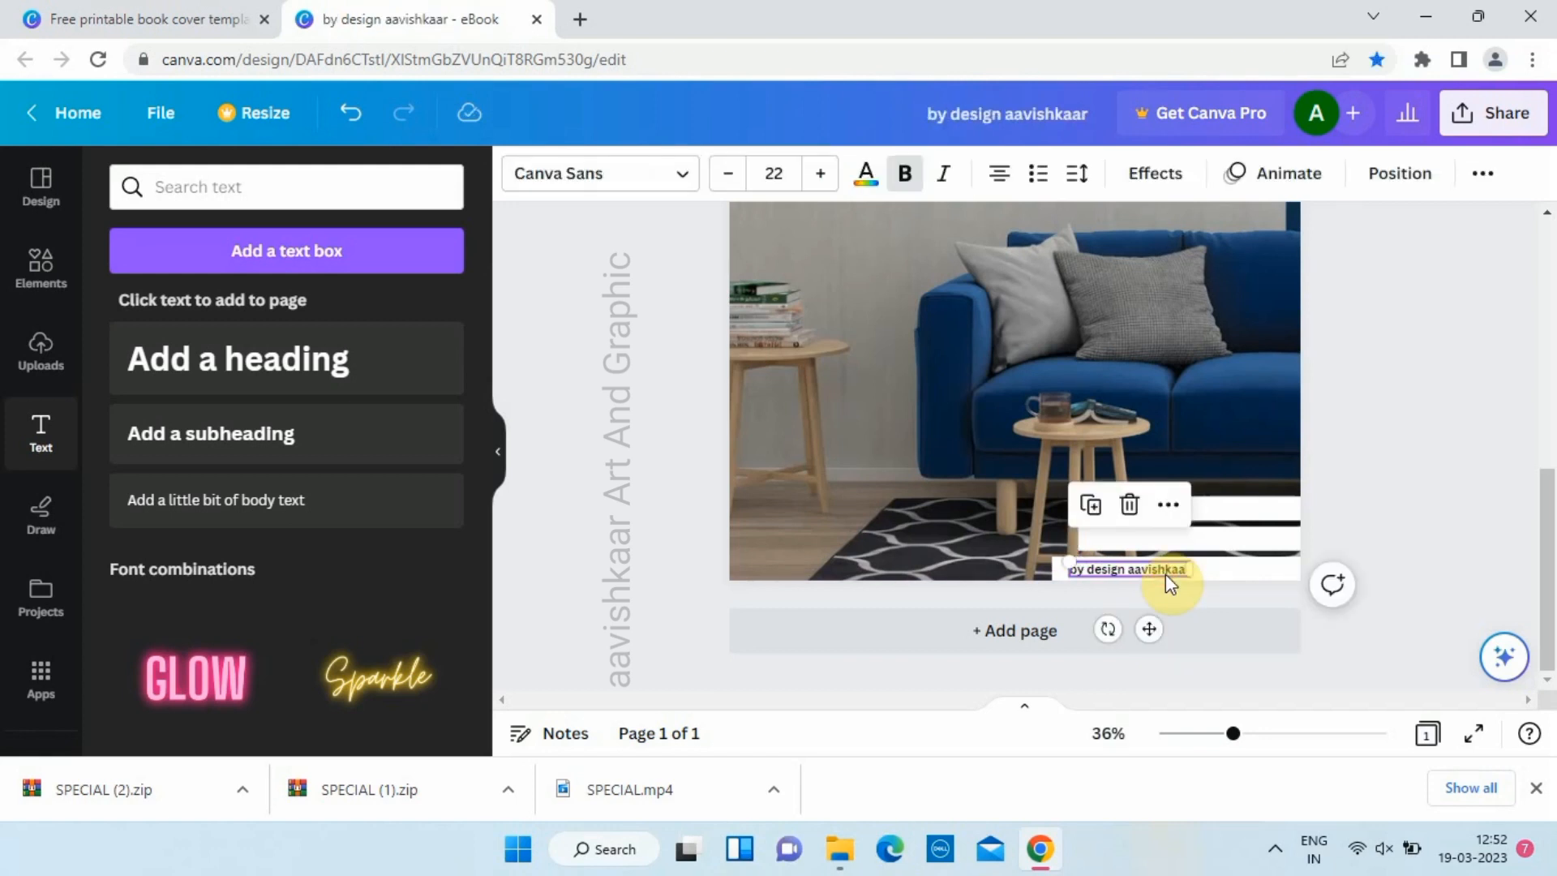
{"action": "key", "text": "ctrl+d"}
{"action": "left_click_drag", "start_coordinate": [1165, 572], "coordinate": [1178, 544]}
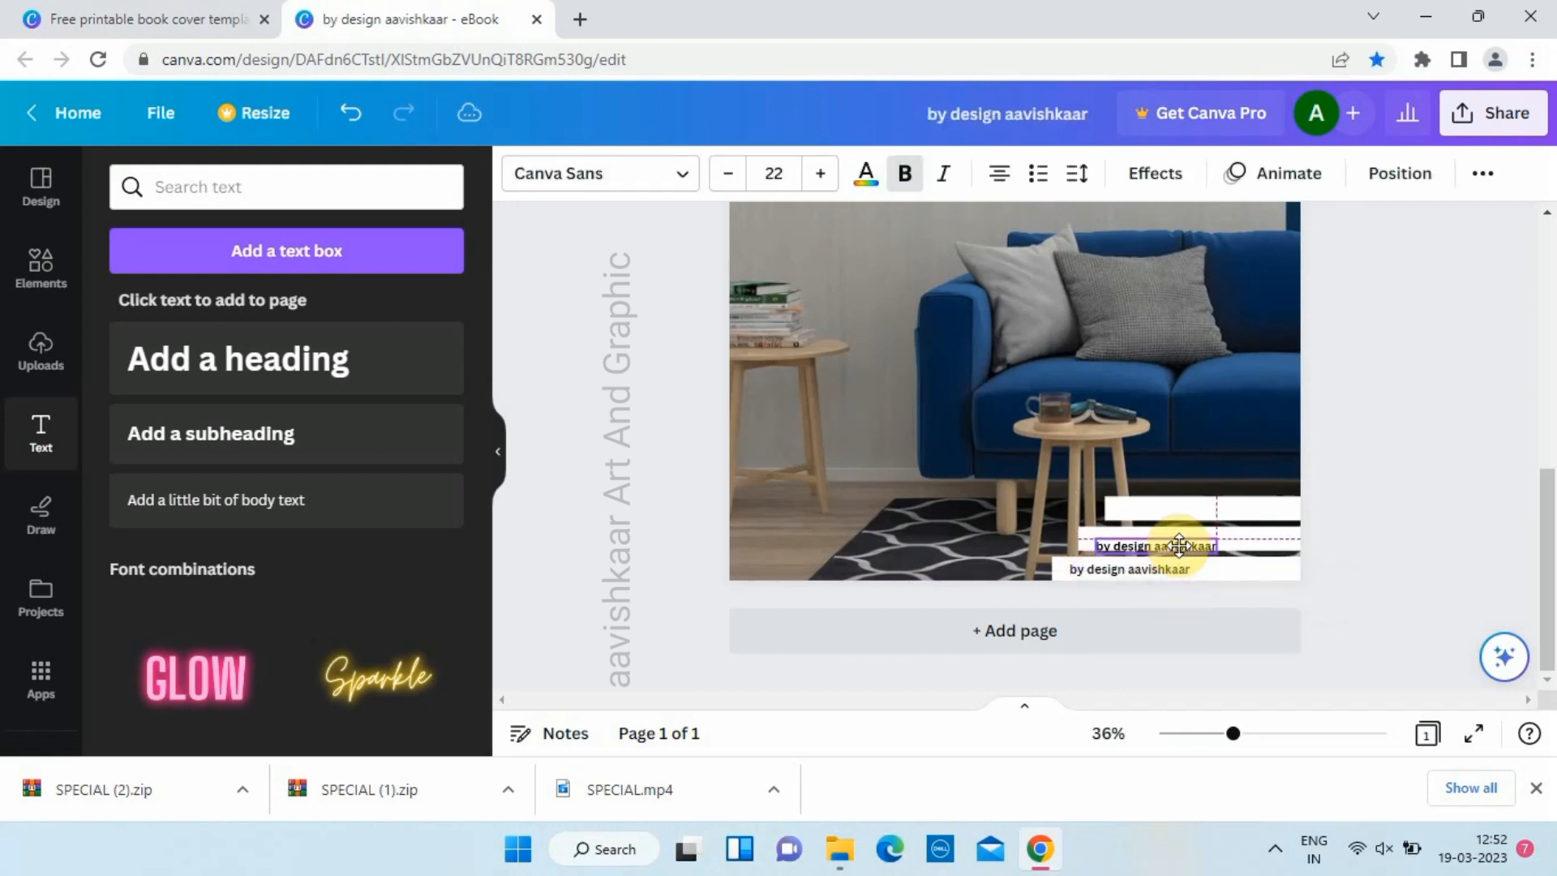
- Replace the copied text on the middle white bar with "interior exterior.com favourite"
{"action": "scroll", "coordinate": [1178, 545], "scroll_direction": "up", "scroll_amount": 3}
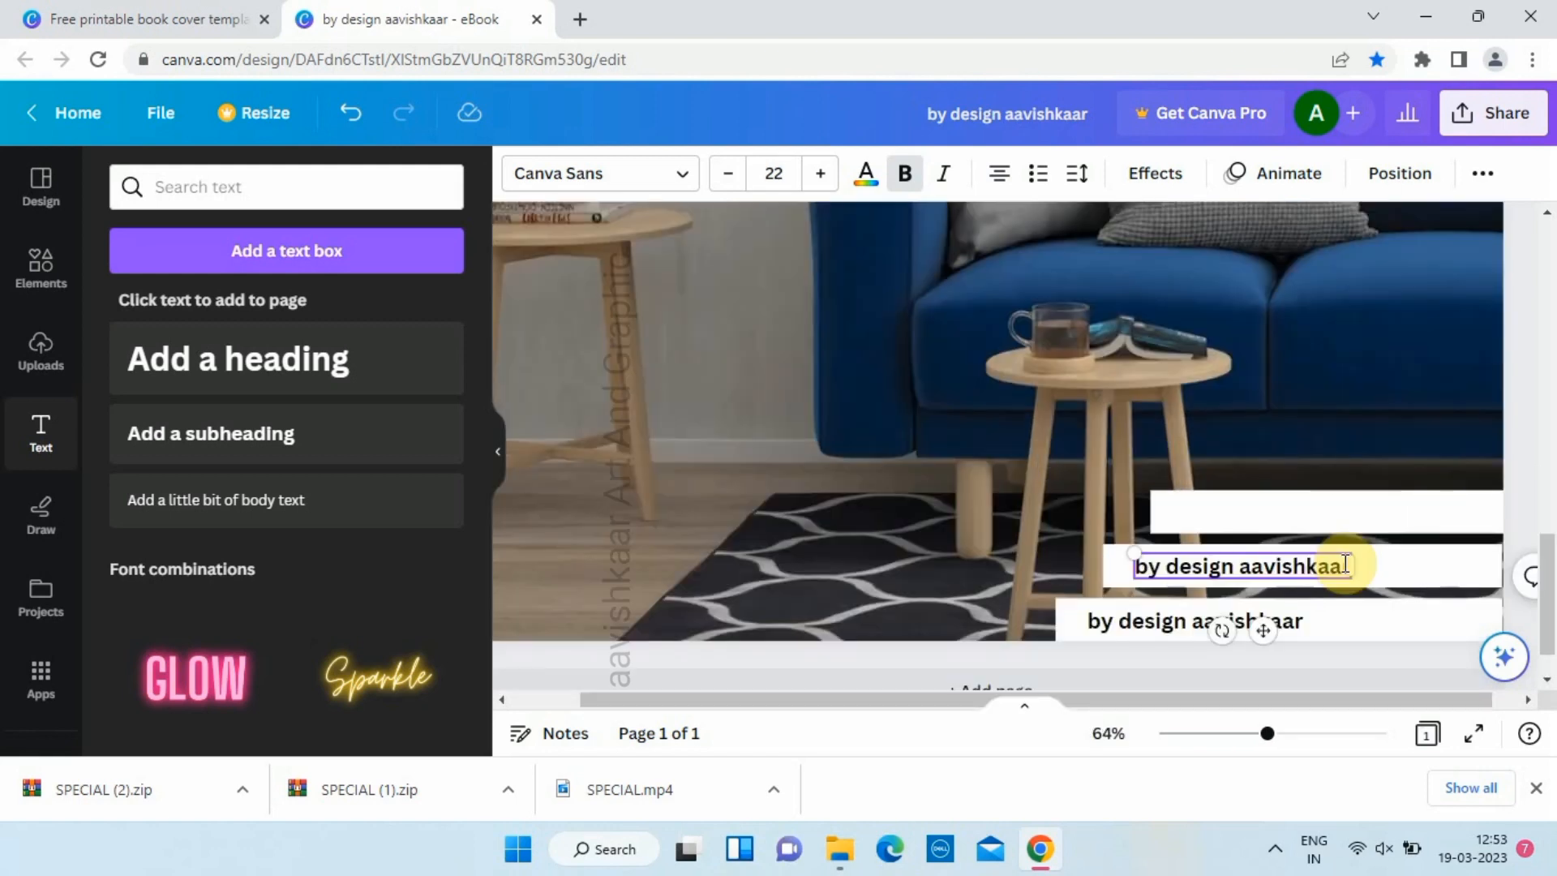
{"action": "key", "text": "BackSpace"}
{"action": "key", "text": "BackSpace"}
{"action": "key", "text": "BackSpace"}
{"action": "key", "text": "BackSpace"}
{"action": "key", "text": "BackSpace"}
{"action": "key", "text": "BackSpace"}
{"action": "key", "text": "BackSpace"}
{"action": "key", "text": "BackSpace"}
{"action": "key", "text": "BackSpace"}
{"action": "key", "text": "BackSpace"}
{"action": "key", "text": "BackSpace"}
{"action": "key", "text": "BackSpace"}
{"action": "key", "text": "BackSpace"}
{"action": "key", "text": "BackSpace"}
{"action": "key", "text": "BackSpace"}
{"action": "key", "text": "BackSpace"}
{"action": "key", "text": "BackSpace"}
{"action": "key", "text": "BackSpace"}
{"action": "key", "text": "BackSpace"}
{"action": "key", "text": "BackSpace"}
{"action": "type", "text": "inte"}
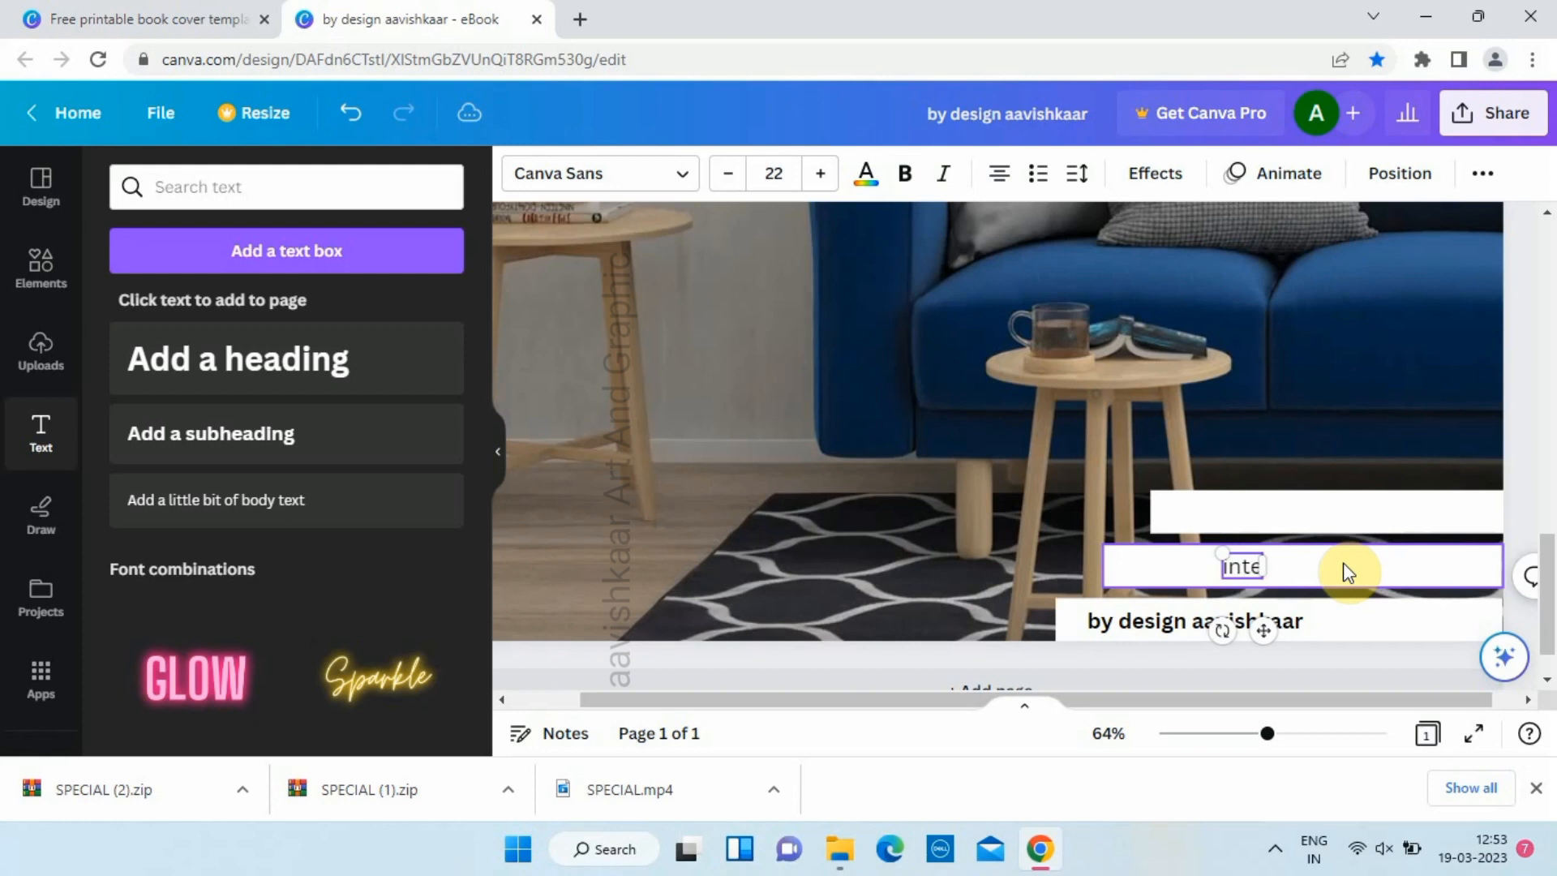
{"action": "type", "text": "rior e"}
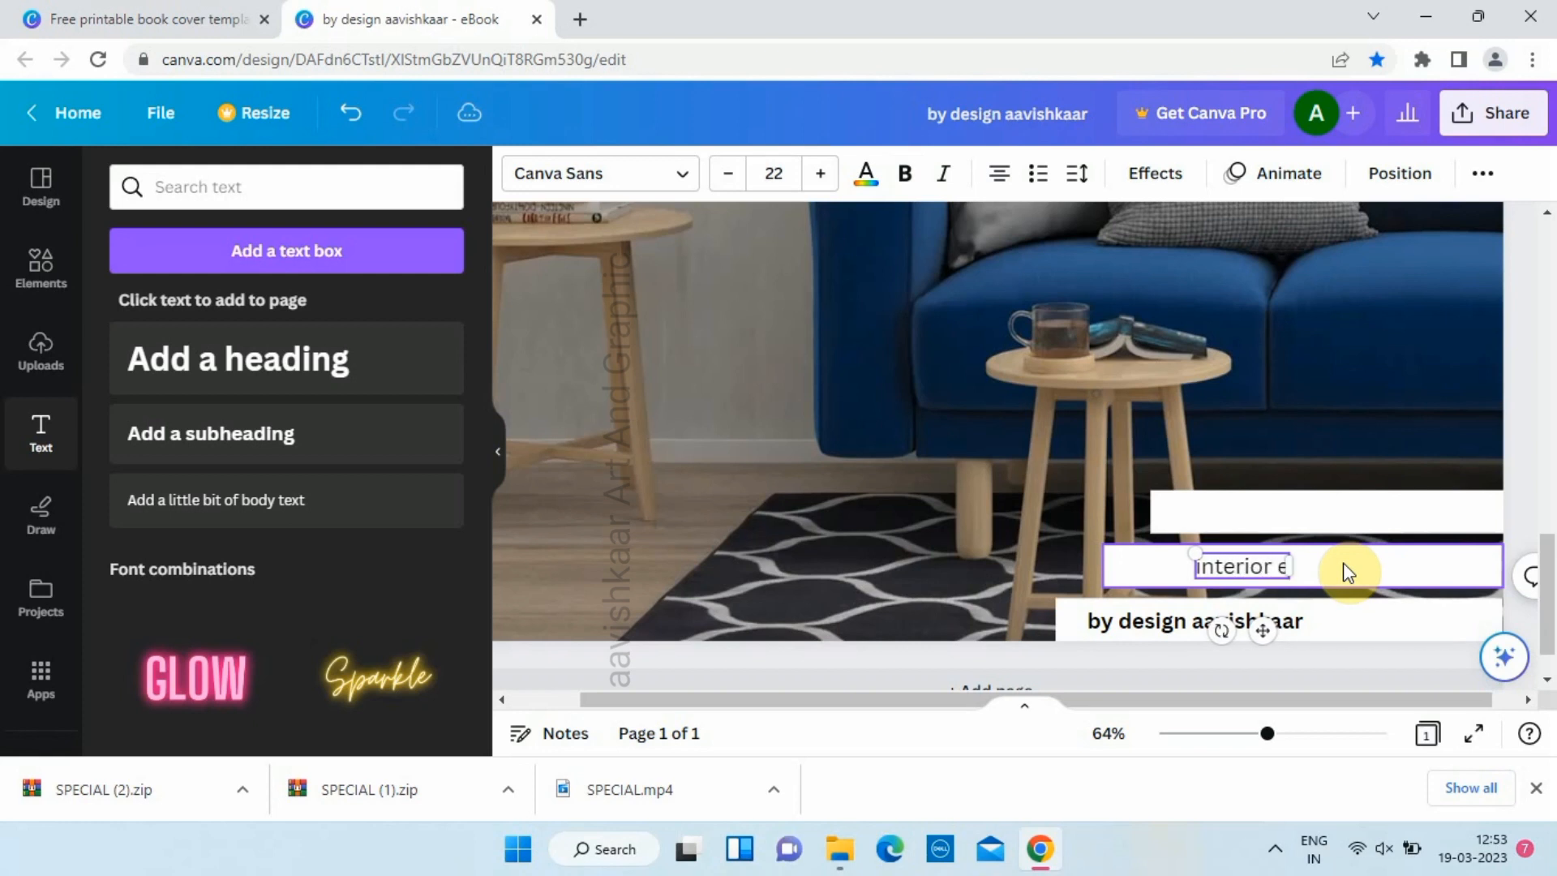
{"action": "type", "text": "xterior"}
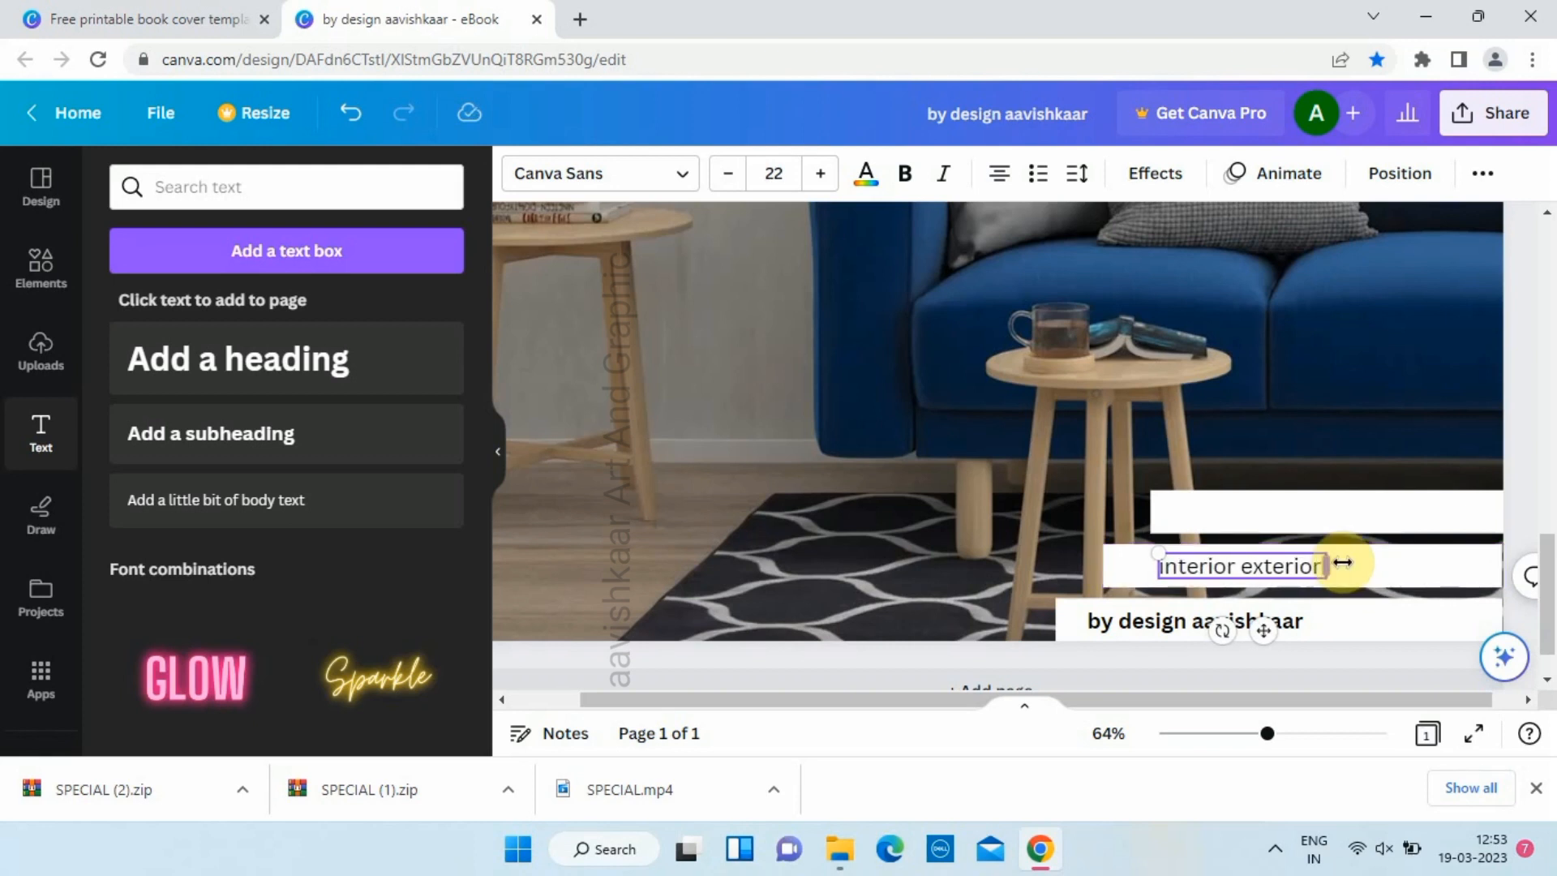
{"action": "type", "text": ".com"}
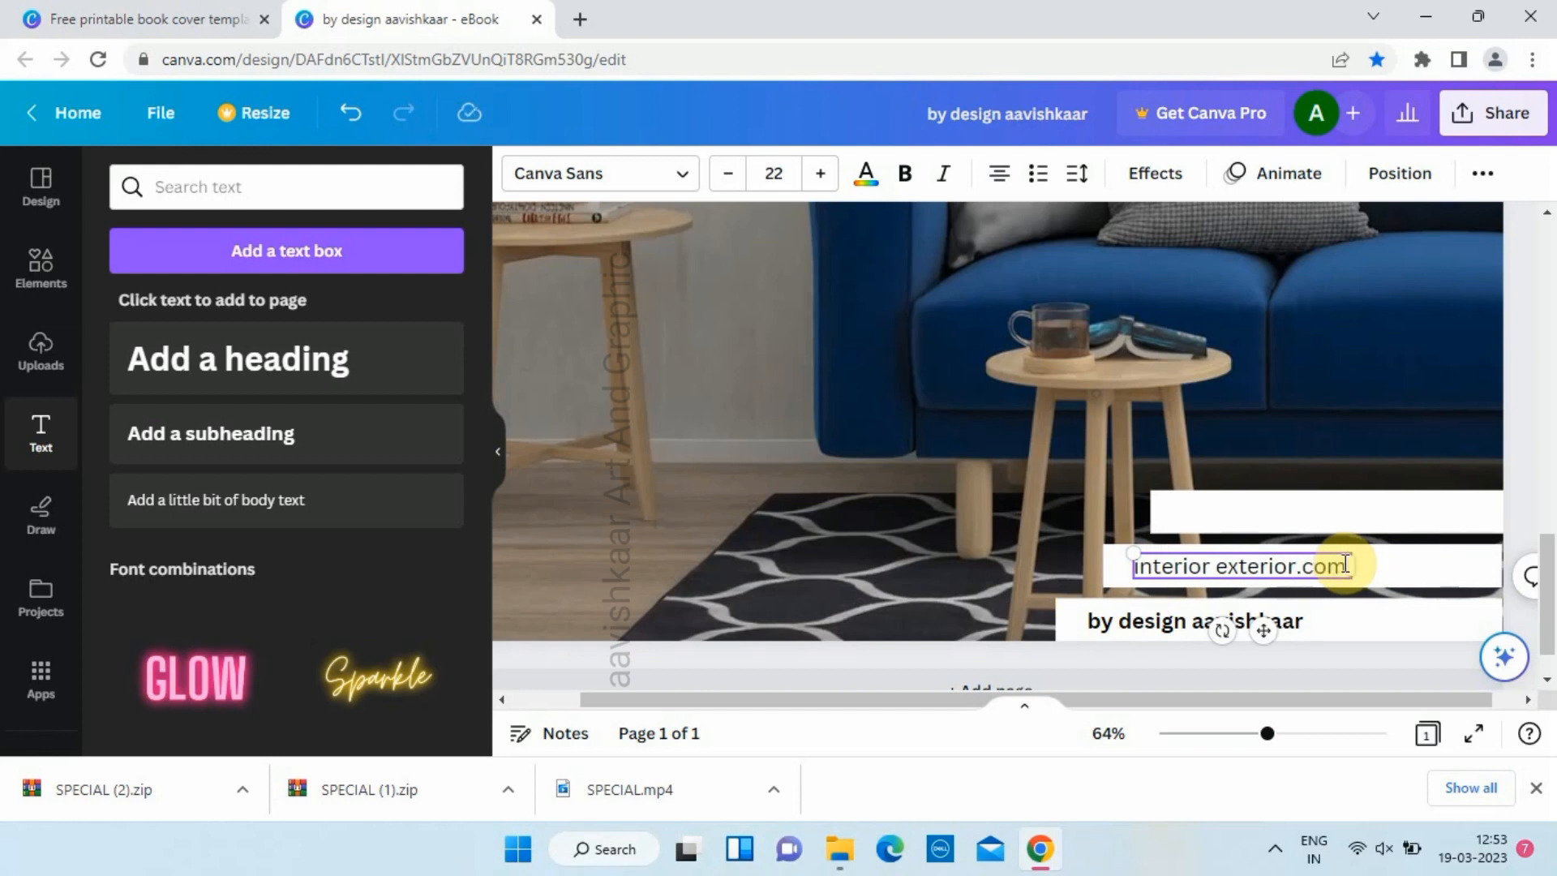
{"action": "type", "text": " fav"}
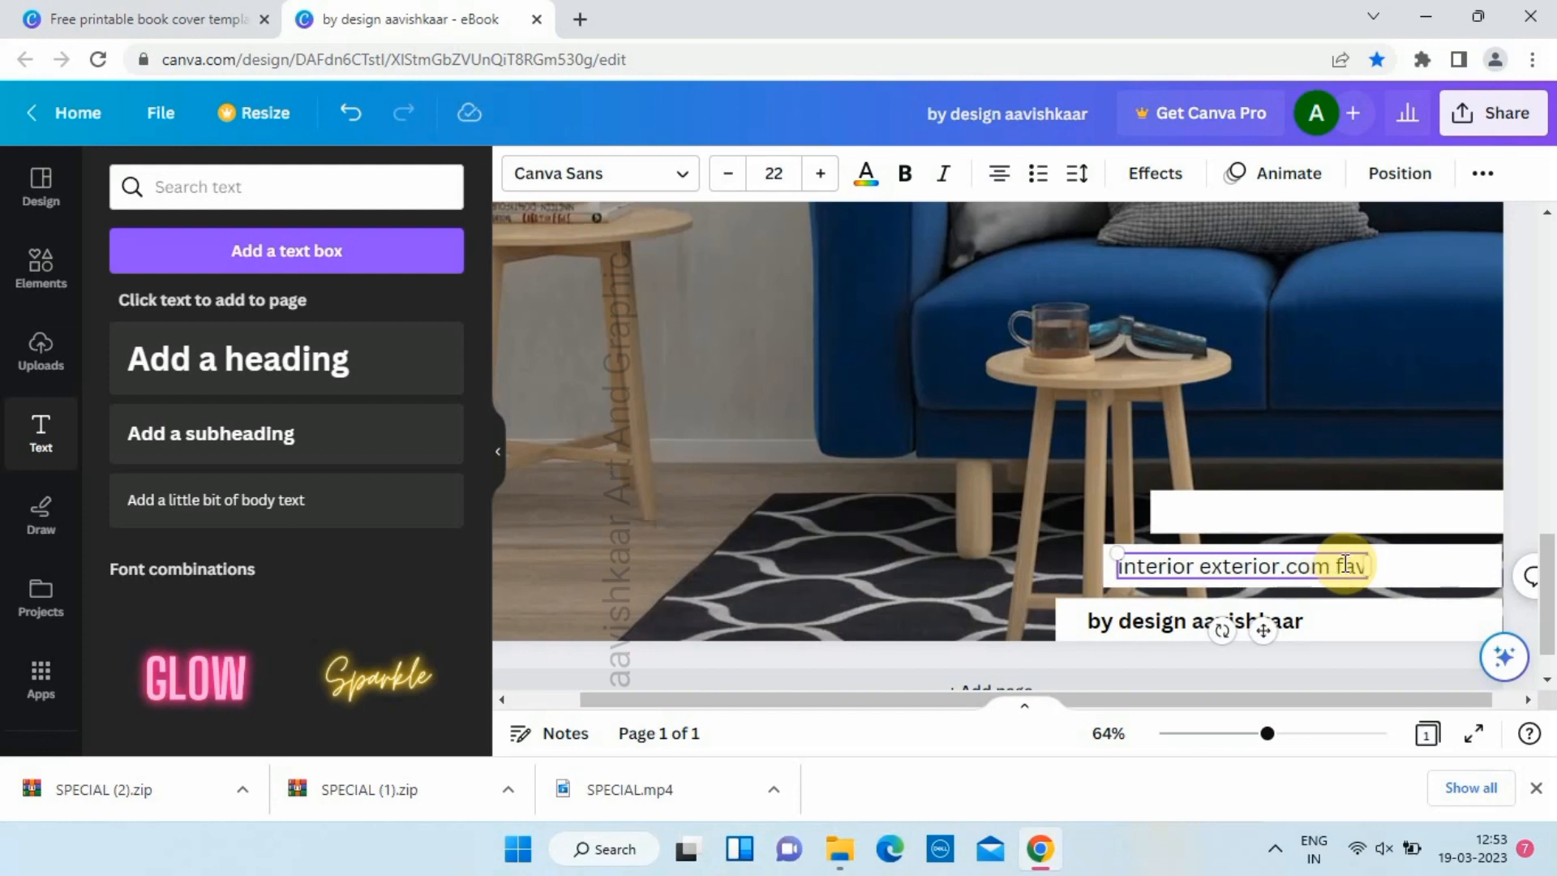
{"action": "type", "text": "ourite"}
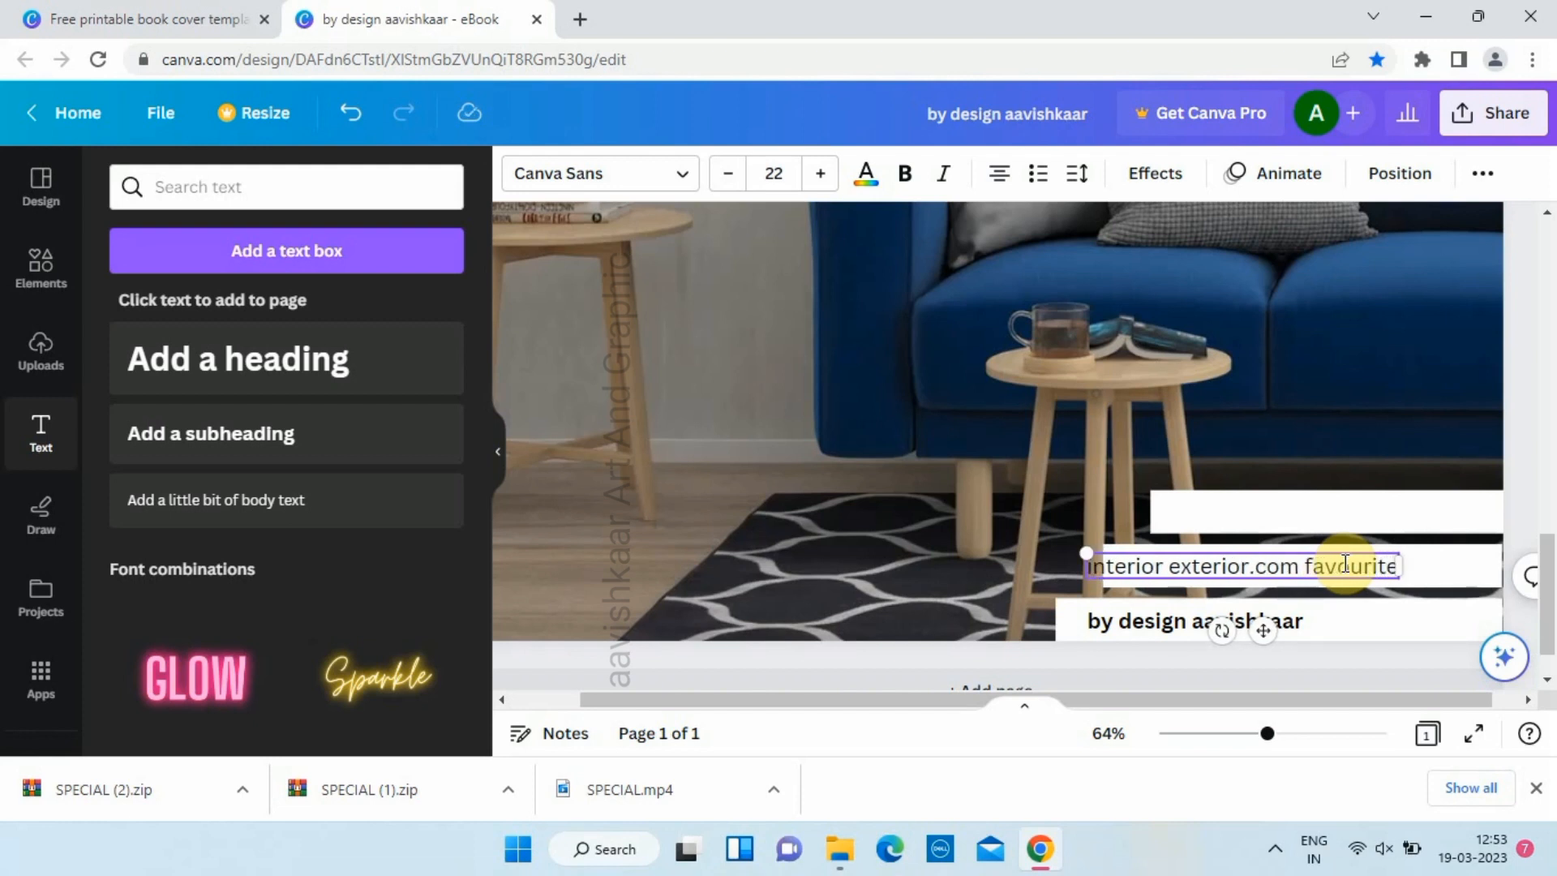
- Make the "interior exterior.com favourite" text bold and shift it right so it sits within the middle white bar
{"action": "triple_click", "coordinate": [1344, 563]}
{"action": "left_click", "coordinate": [905, 173]}
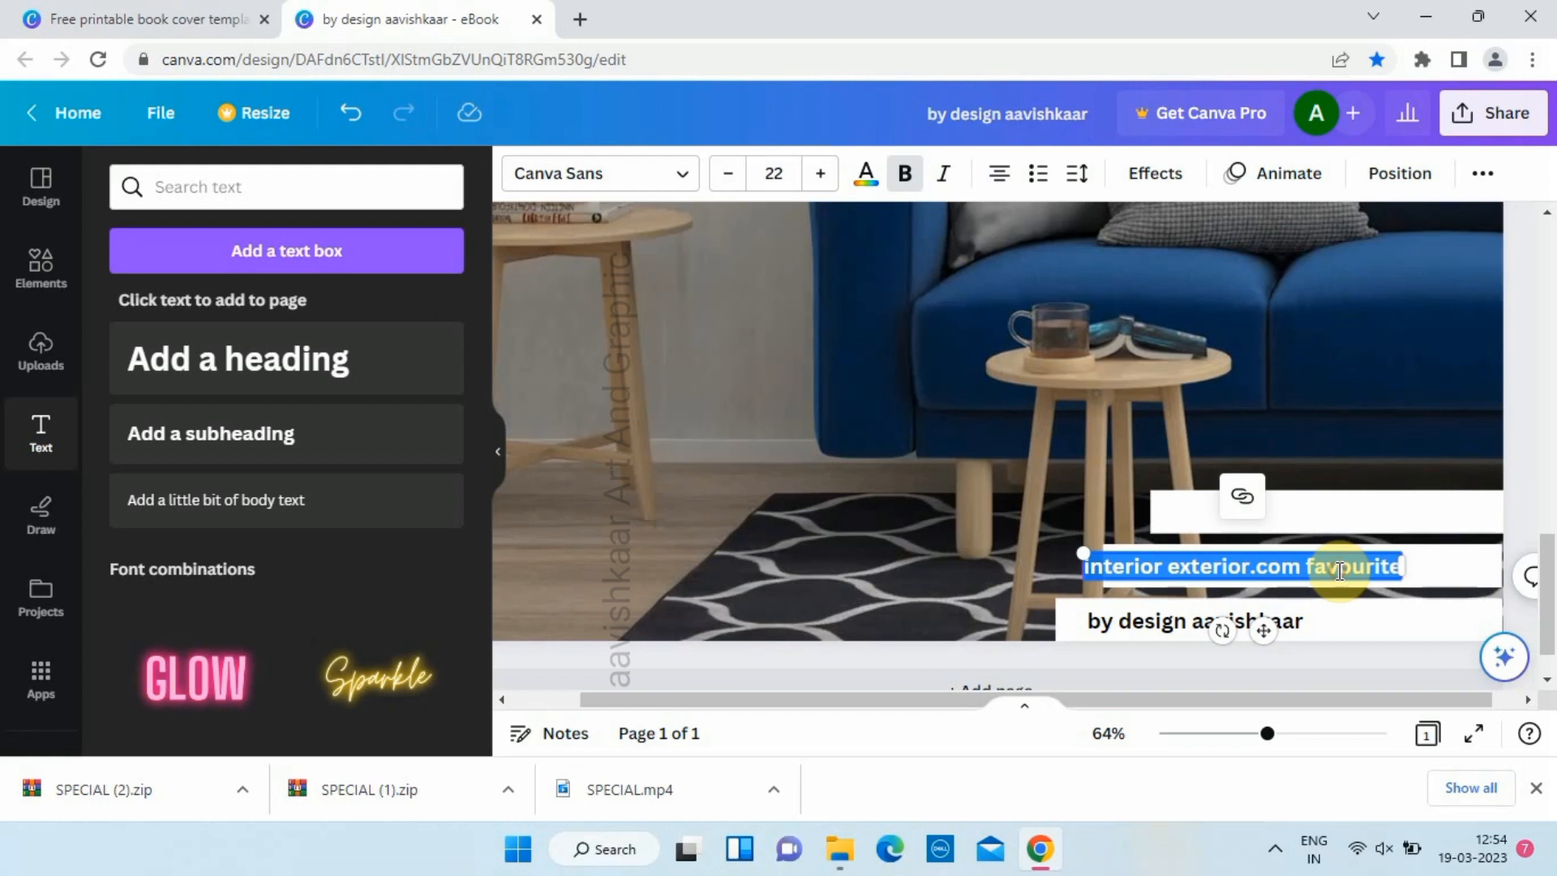
{"action": "left_click", "coordinate": [1384, 566]}
{"action": "left_click_drag", "start_coordinate": [1322, 572], "coordinate": [1390, 579]}
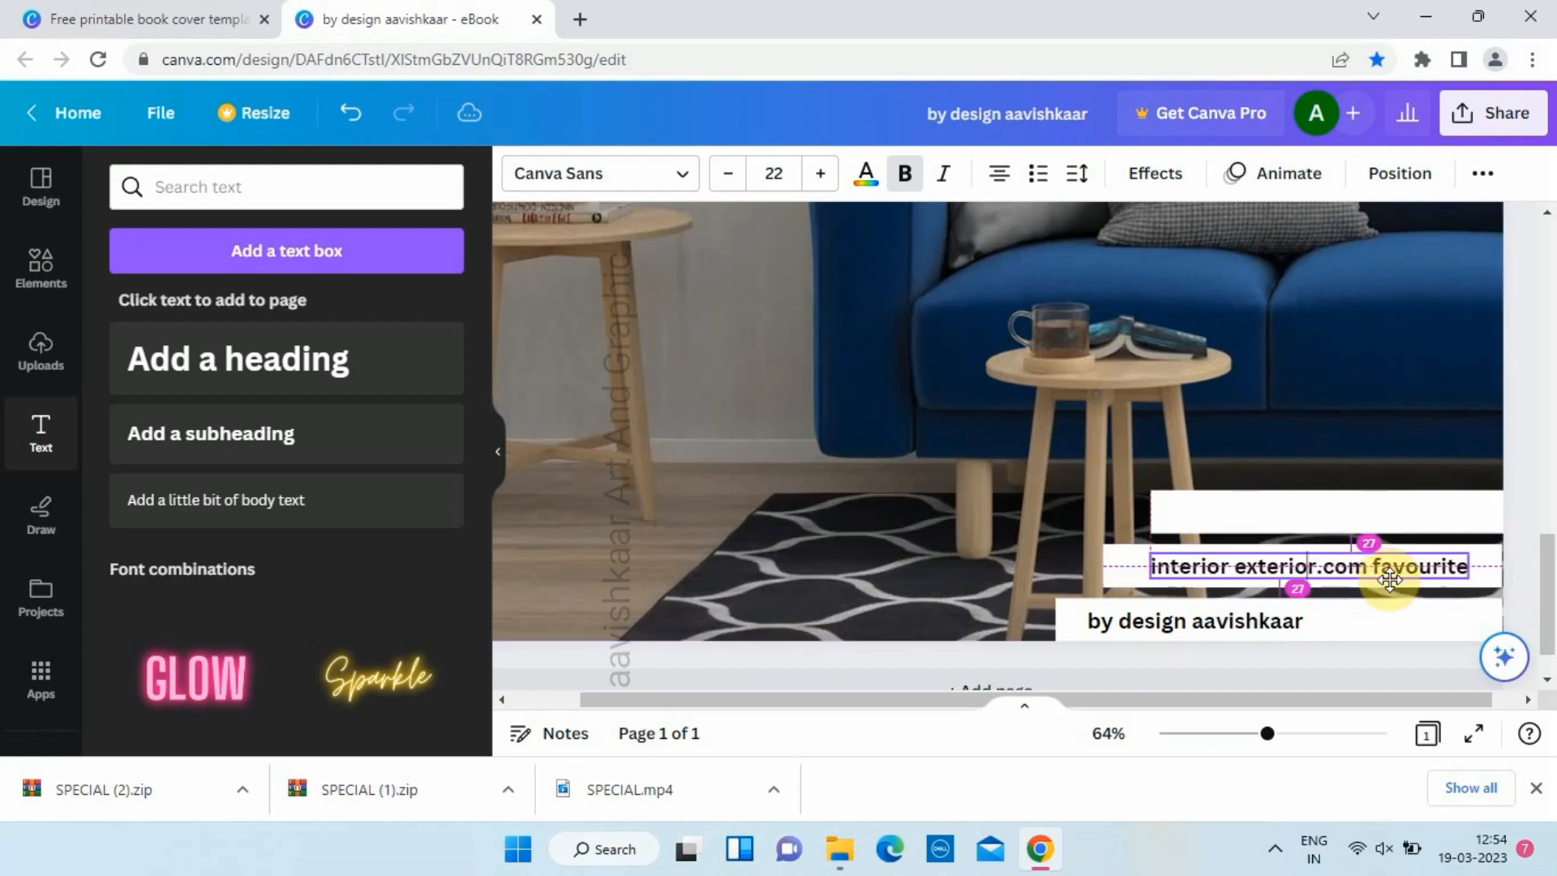
- Duplicate the "interior exterior.com favourite" text and place the copy on the uppermost white bar
{"action": "scroll", "coordinate": [1277, 550], "scroll_direction": "down", "scroll_amount": 2}
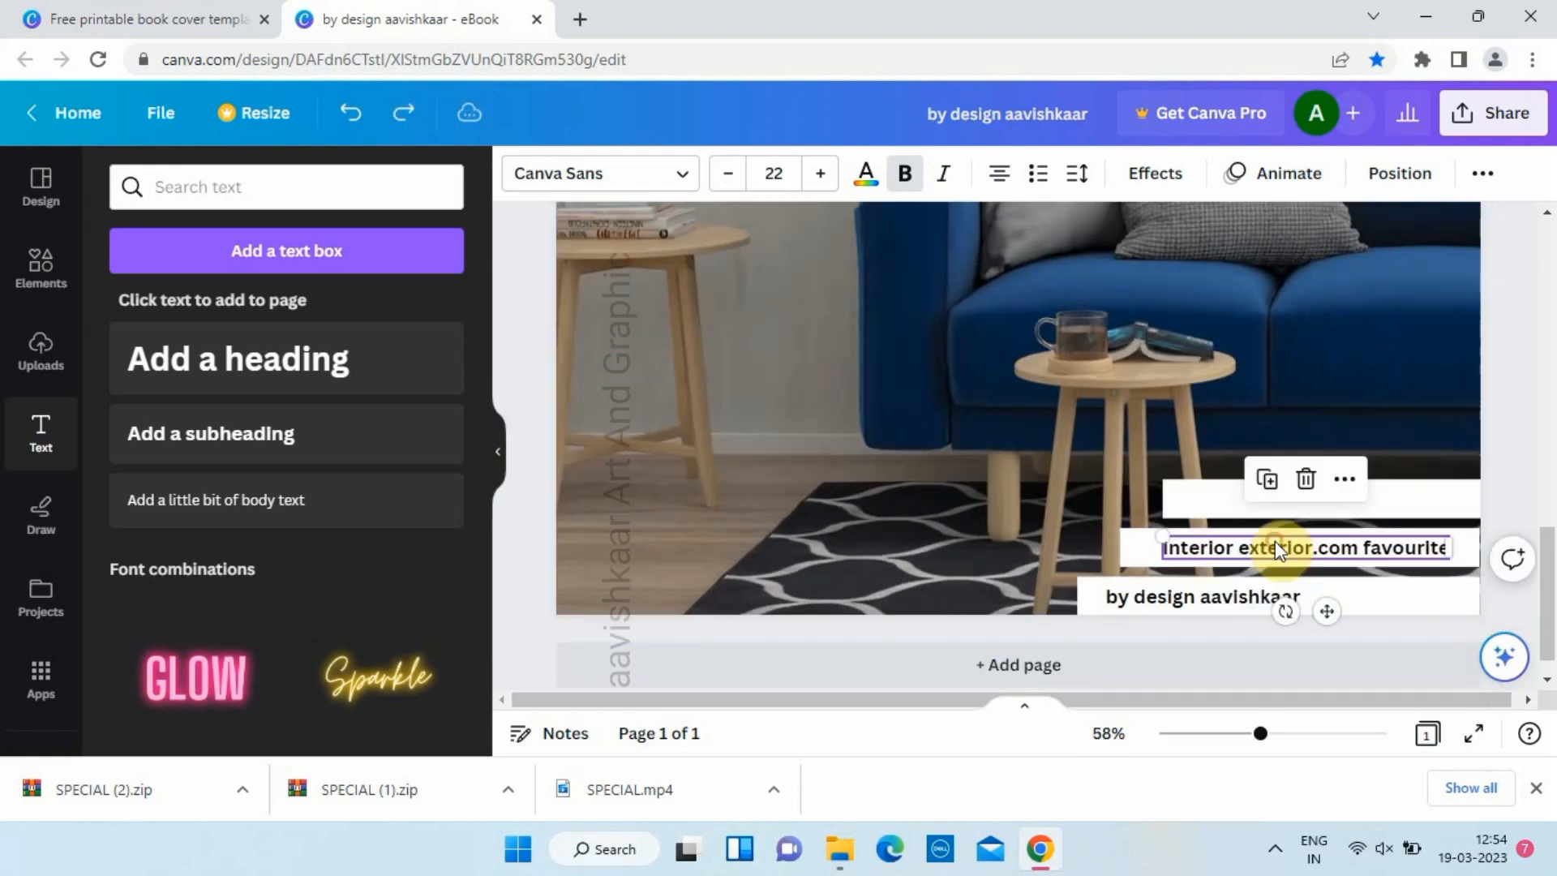
{"action": "left_click_drag", "start_coordinate": [1275, 542], "coordinate": [1287, 495]}
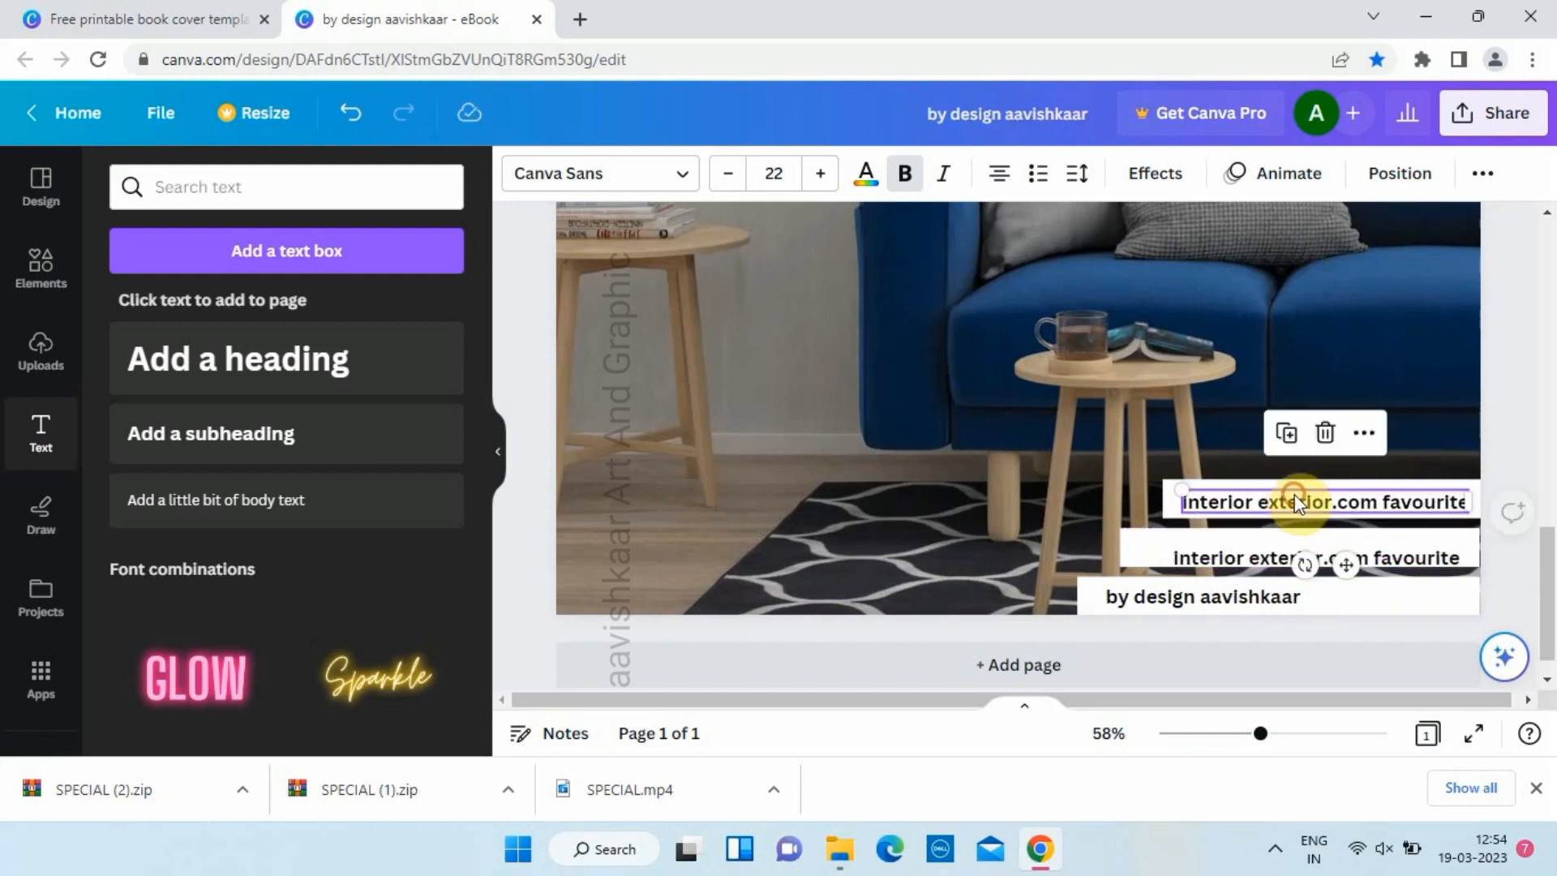
- Replace the copied text on the uppermost white bar with "furniture pieces for the year"
{"action": "left_click_drag", "start_coordinate": [1455, 501], "coordinate": [1468, 503]}
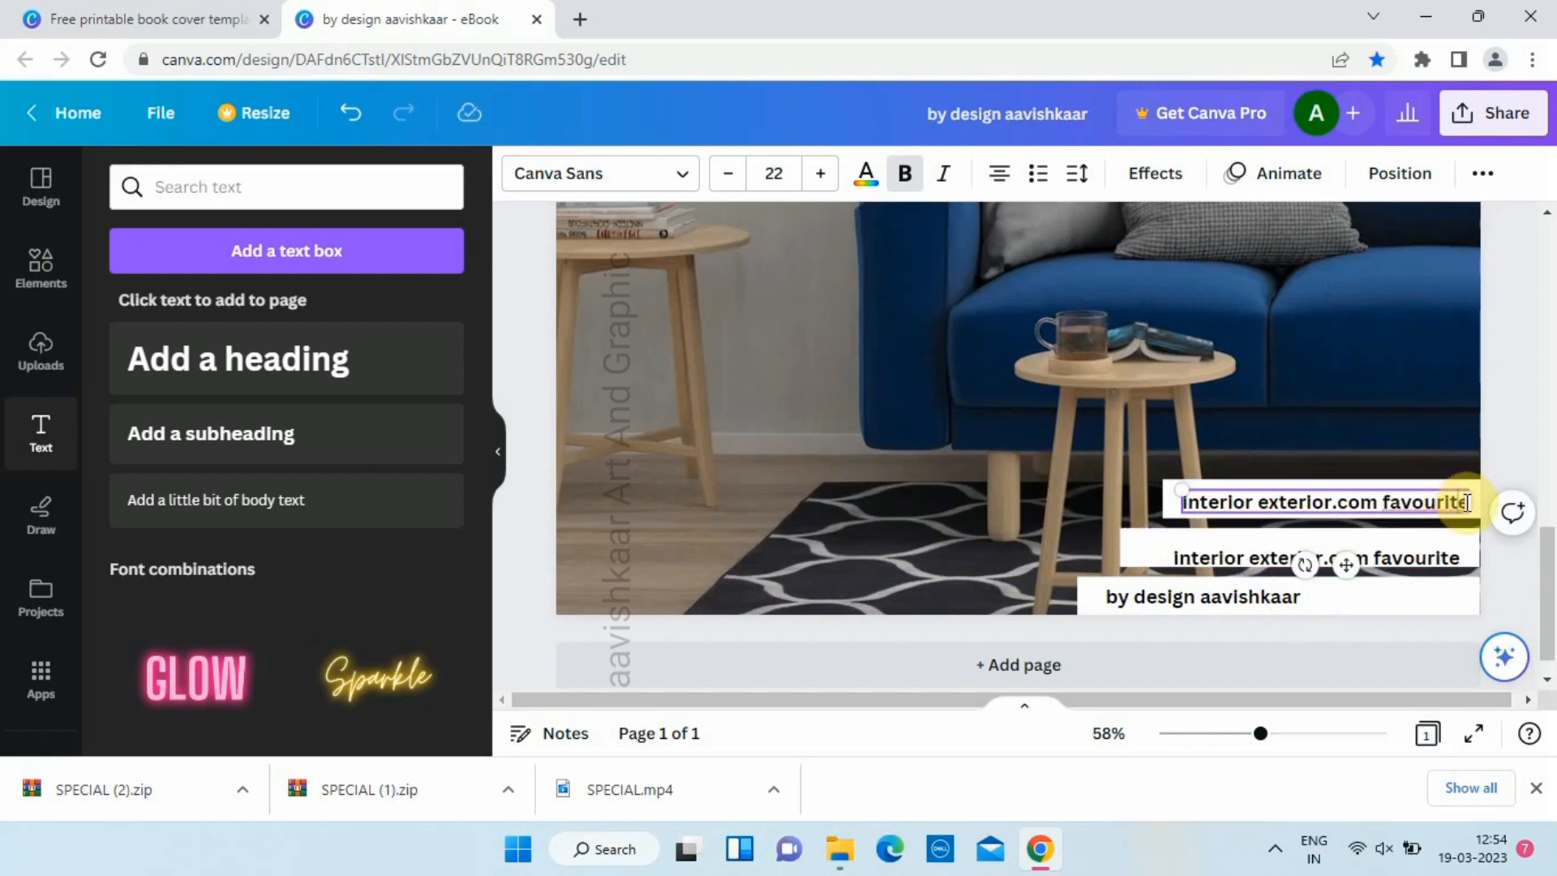
{"action": "key", "text": "BackSpace"}
{"action": "key", "text": "BackSpace"}
{"action": "key", "text": "BackSpace"}
{"action": "key", "text": "BackSpace"}
{"action": "key", "text": "BackSpace"}
{"action": "key", "text": "BackSpace"}
{"action": "key", "text": "BackSpace"}
{"action": "key", "text": "BackSpace"}
{"action": "key", "text": "BackSpace"}
{"action": "key", "text": "BackSpace"}
{"action": "key", "text": "BackSpace"}
{"action": "key", "text": "BackSpace"}
{"action": "key", "text": "BackSpace"}
{"action": "key", "text": "BackSpace"}
{"action": "key", "text": "BackSpace"}
{"action": "key", "text": "BackSpace"}
{"action": "key", "text": "BackSpace"}
{"action": "key", "text": "BackSpace"}
{"action": "key", "text": "BackSpace"}
{"action": "key", "text": "BackSpace"}
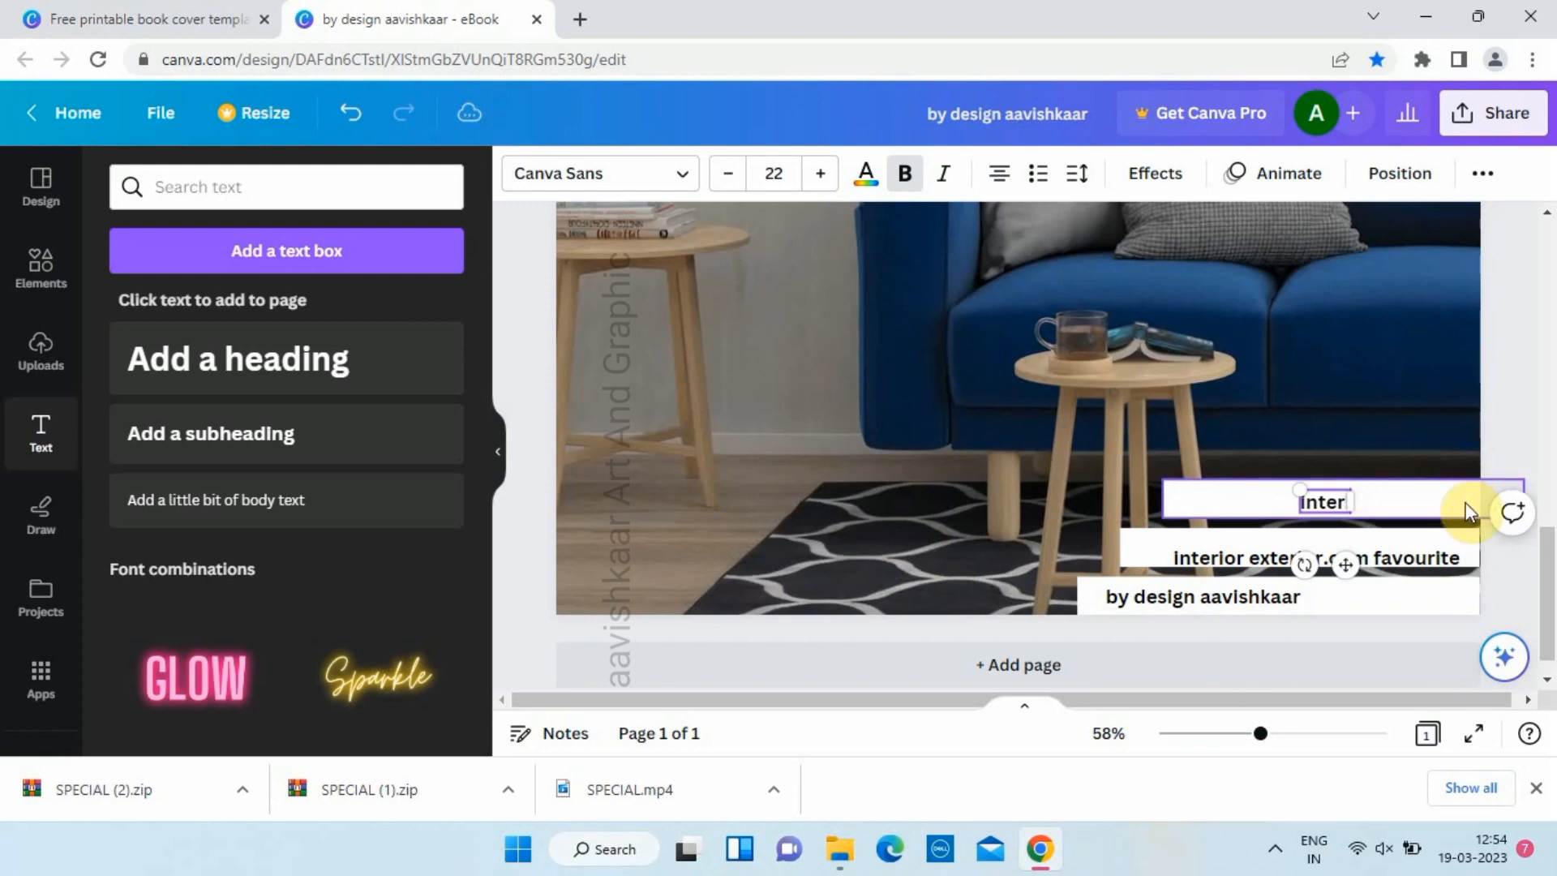
{"action": "key", "text": "BackSpace"}
{"action": "key", "text": "BackSpace"}
{"action": "key", "text": "BackSpace"}
{"action": "type", "text": "fu"}
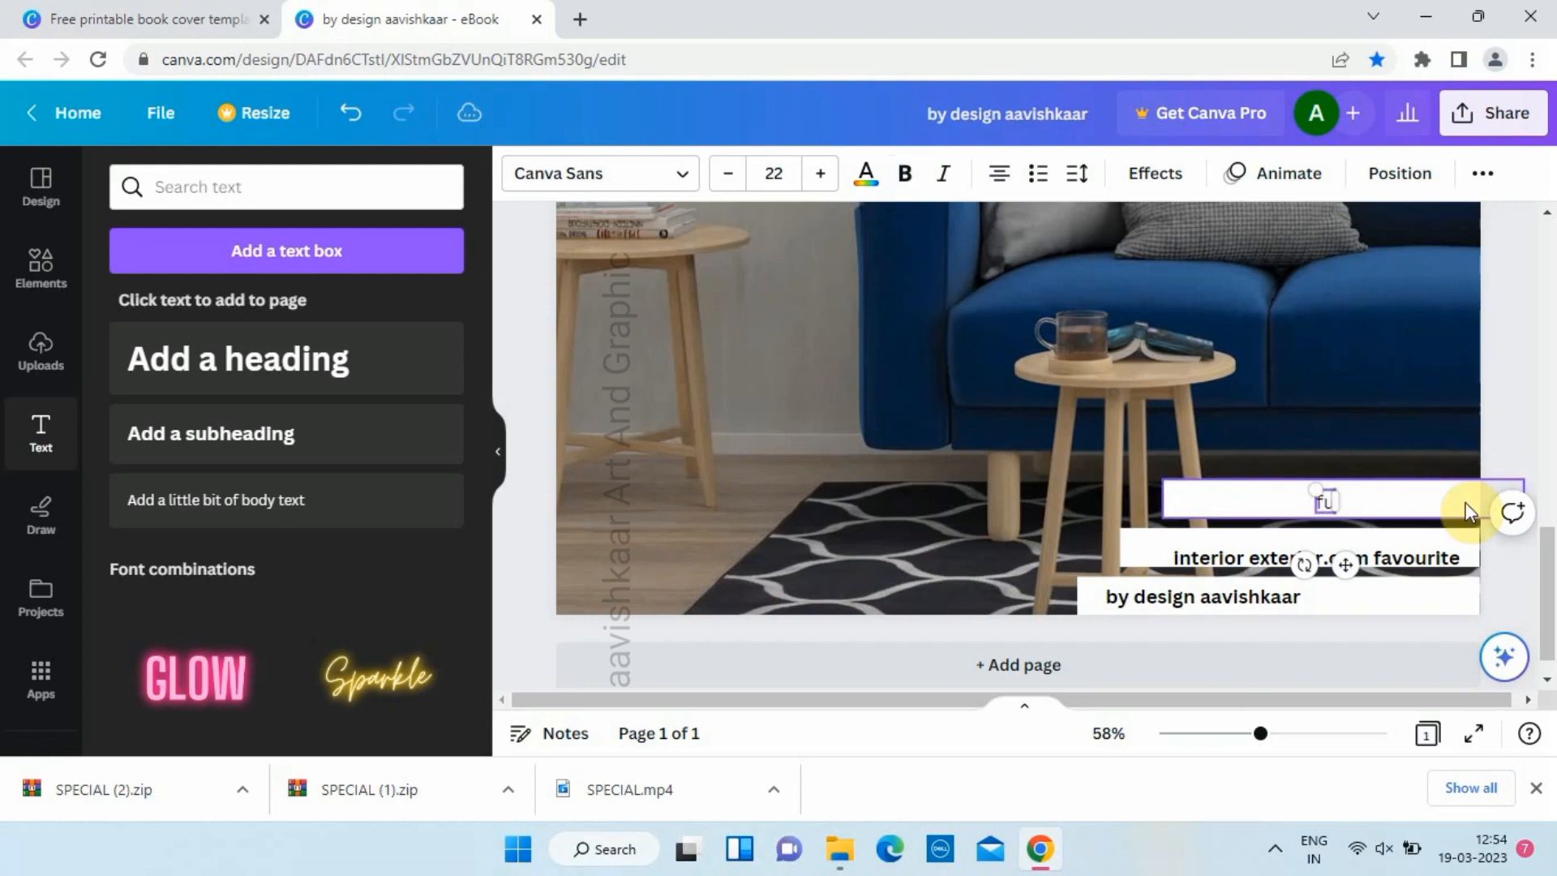
{"action": "type", "text": "rniture"}
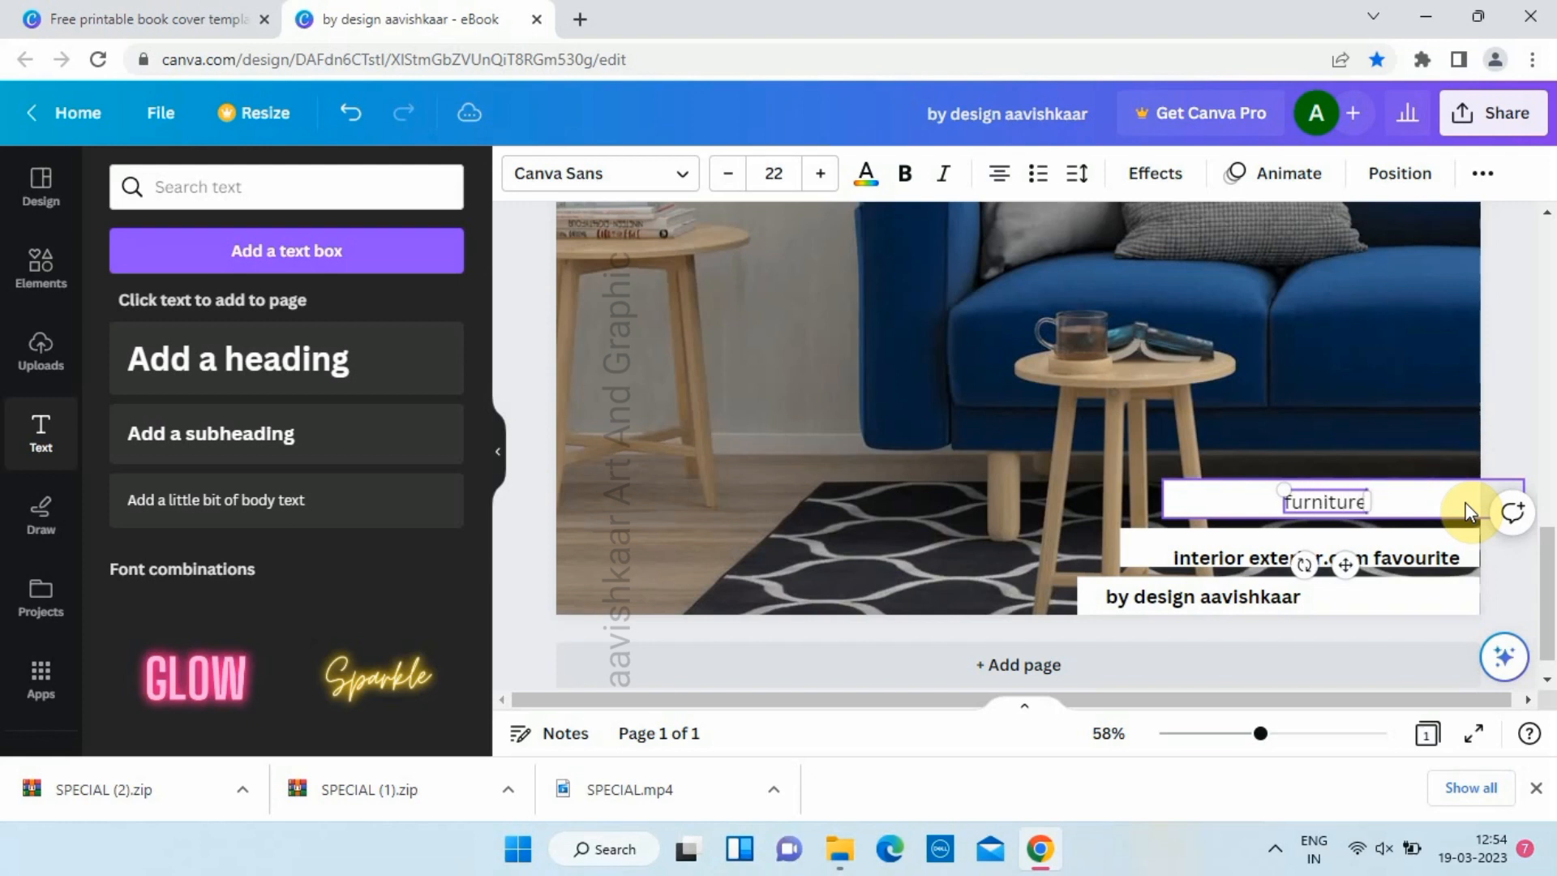
{"action": "type", "text": " piece"}
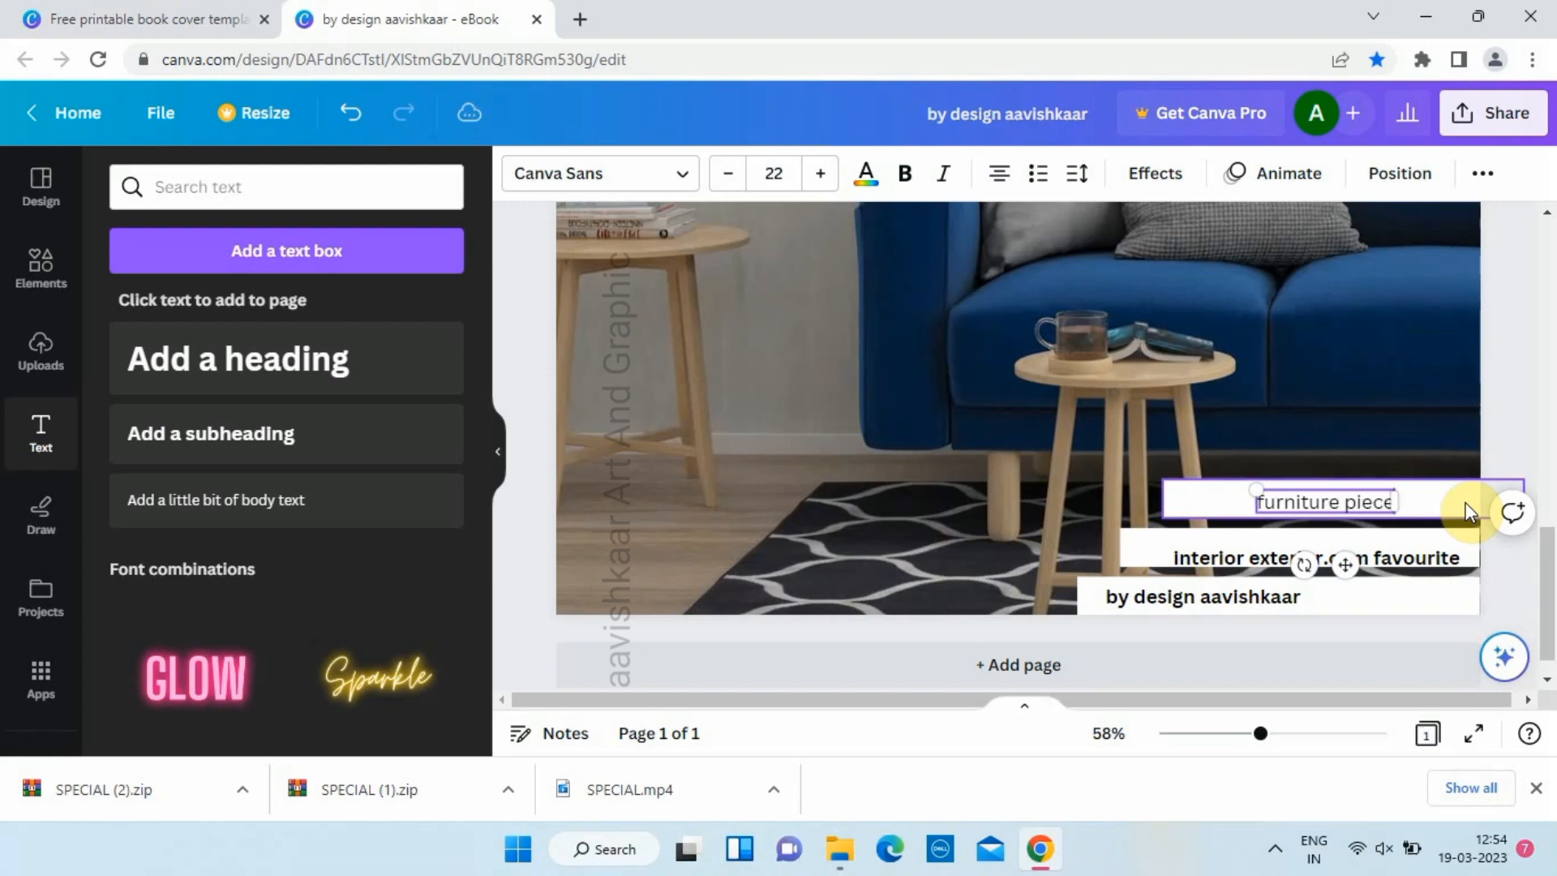
{"action": "type", "text": "s for the"}
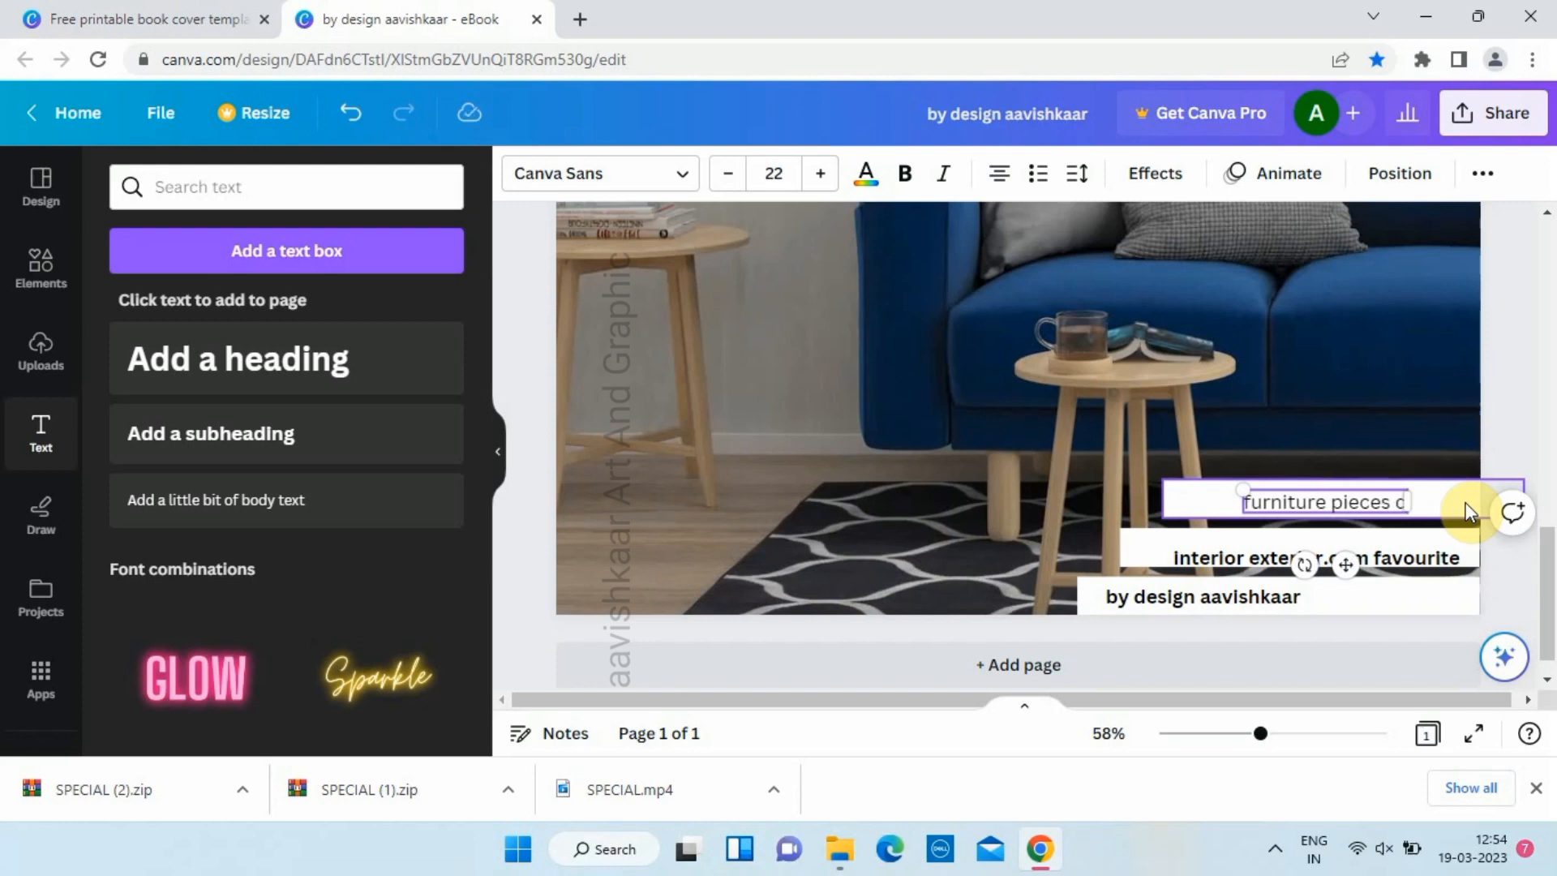
{"action": "type", "text": " year"}
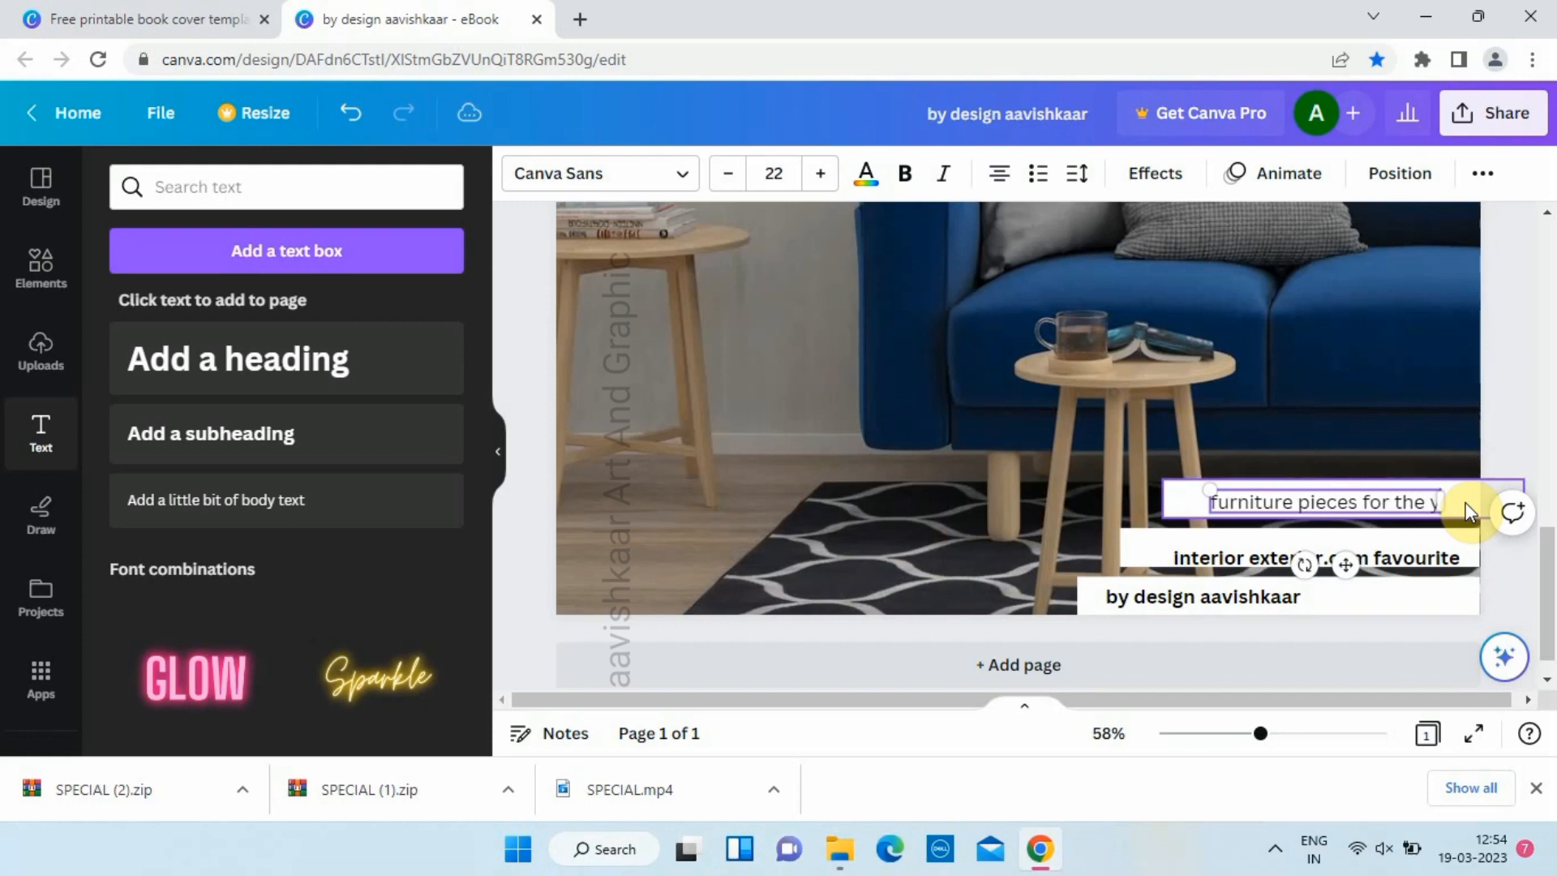
- Make the "furniture pieces for the year" text bold and realign the "interior exterior.com favourite" text vertically within the middle bar
{"action": "triple_click", "coordinate": [1362, 501]}
{"action": "left_click", "coordinate": [904, 173]}
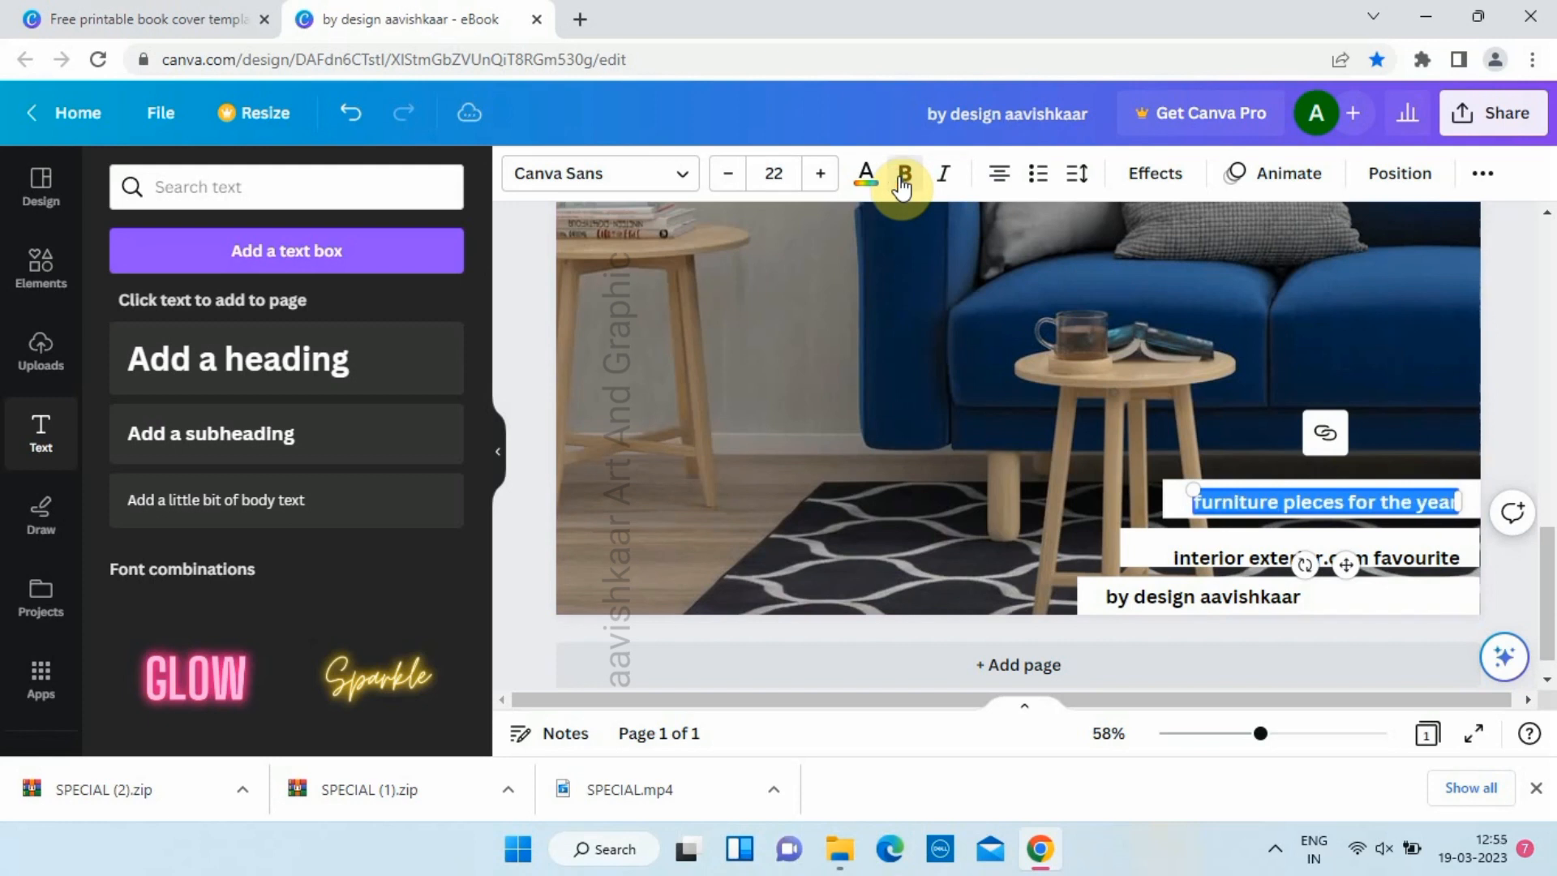
{"action": "left_click_drag", "start_coordinate": [1325, 568], "coordinate": [1319, 559]}
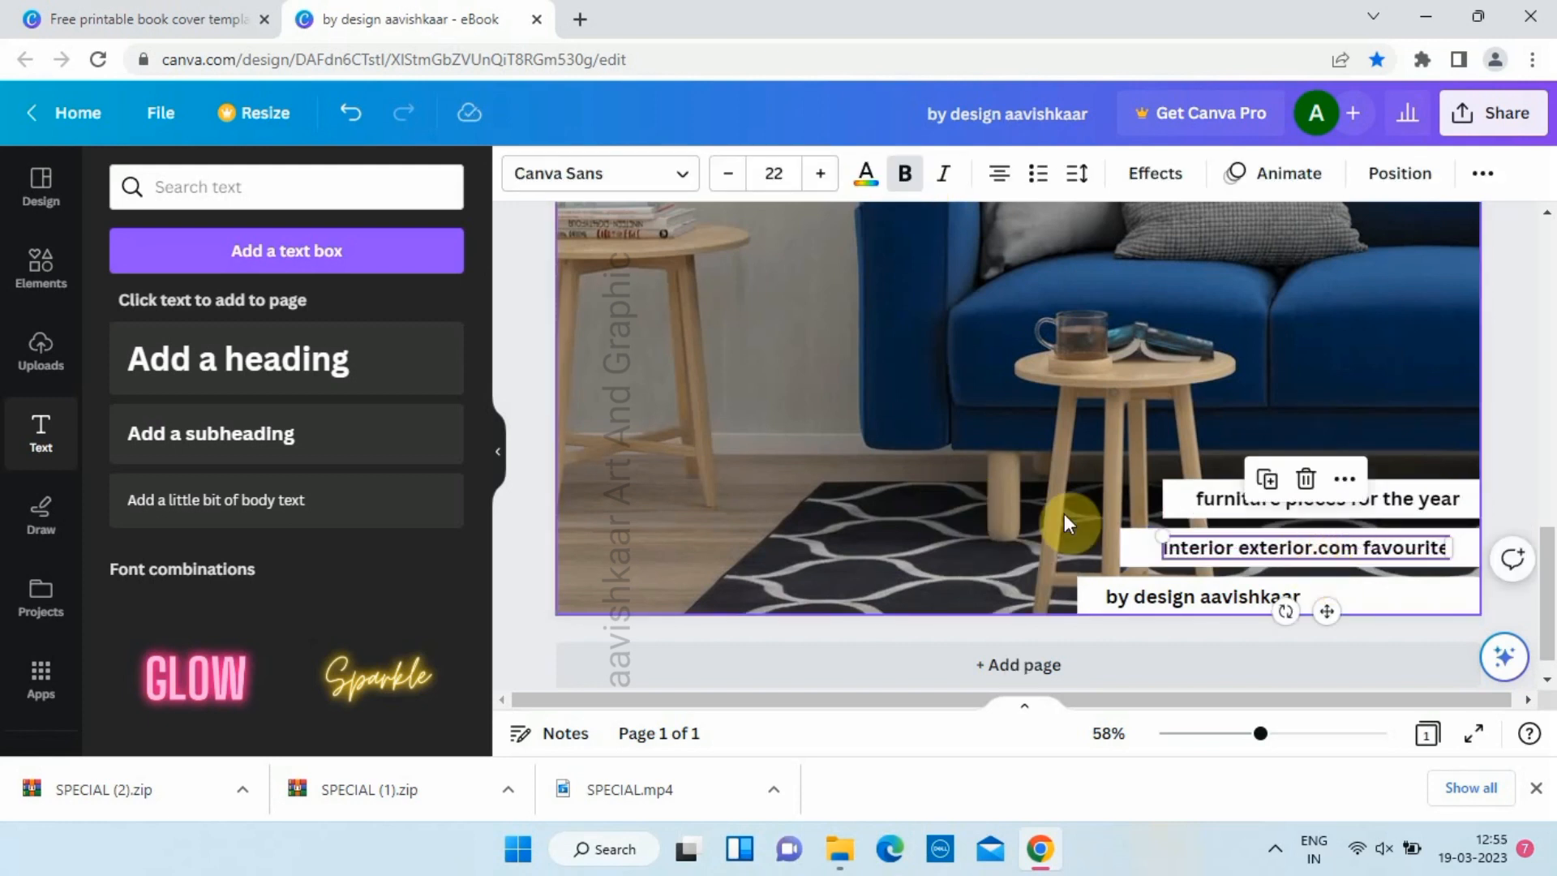
{"action": "left_click", "coordinate": [999, 504]}
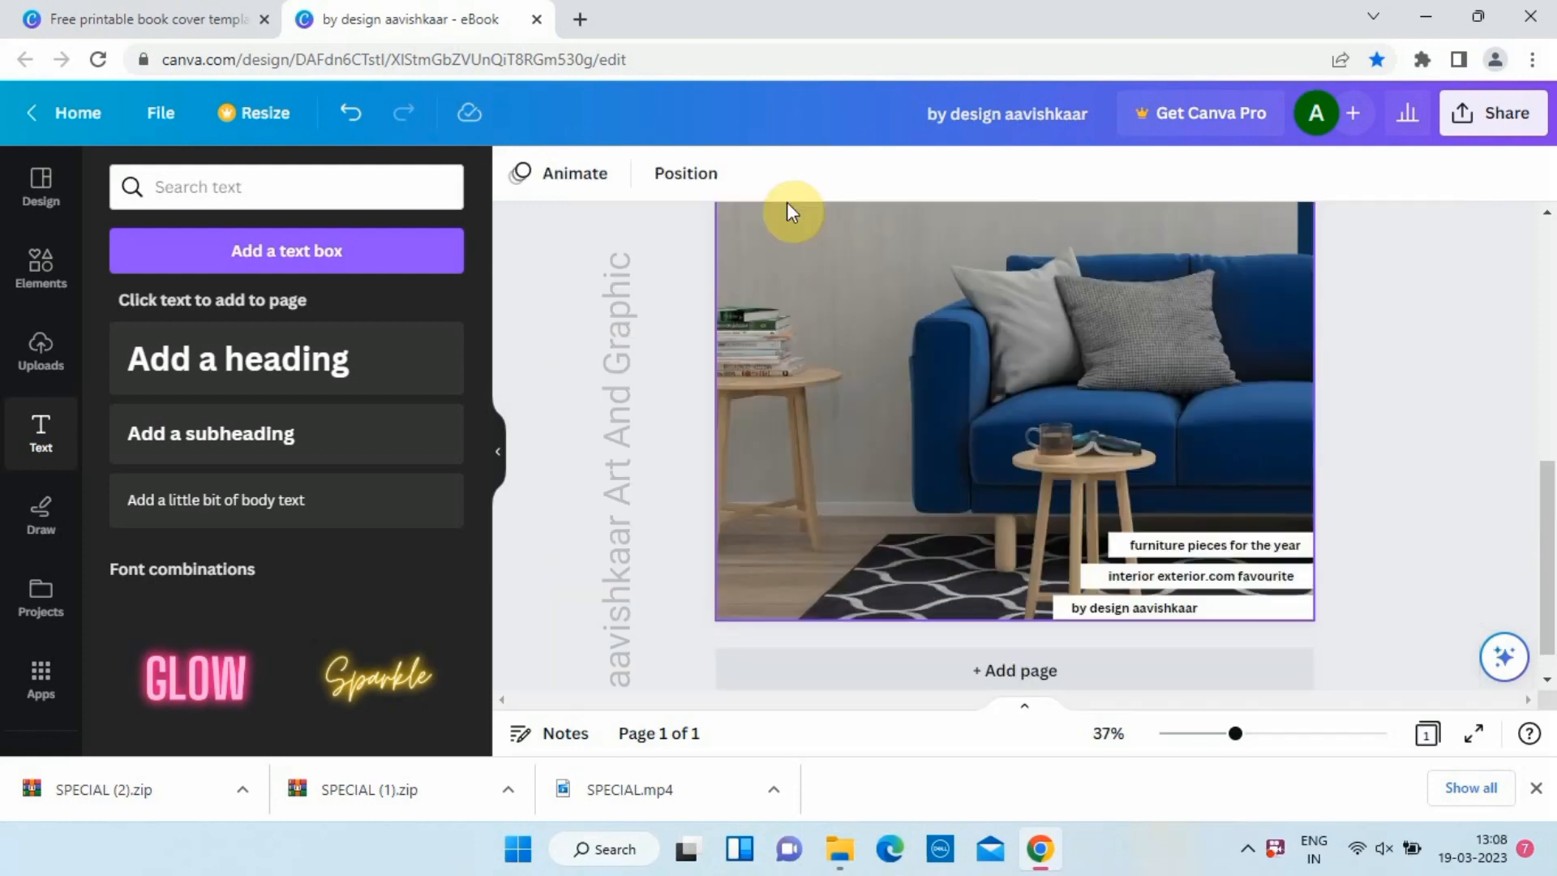
- Add a heading to the page with the text "HOW TO MAKE"
{"action": "left_click", "coordinate": [354, 389]}
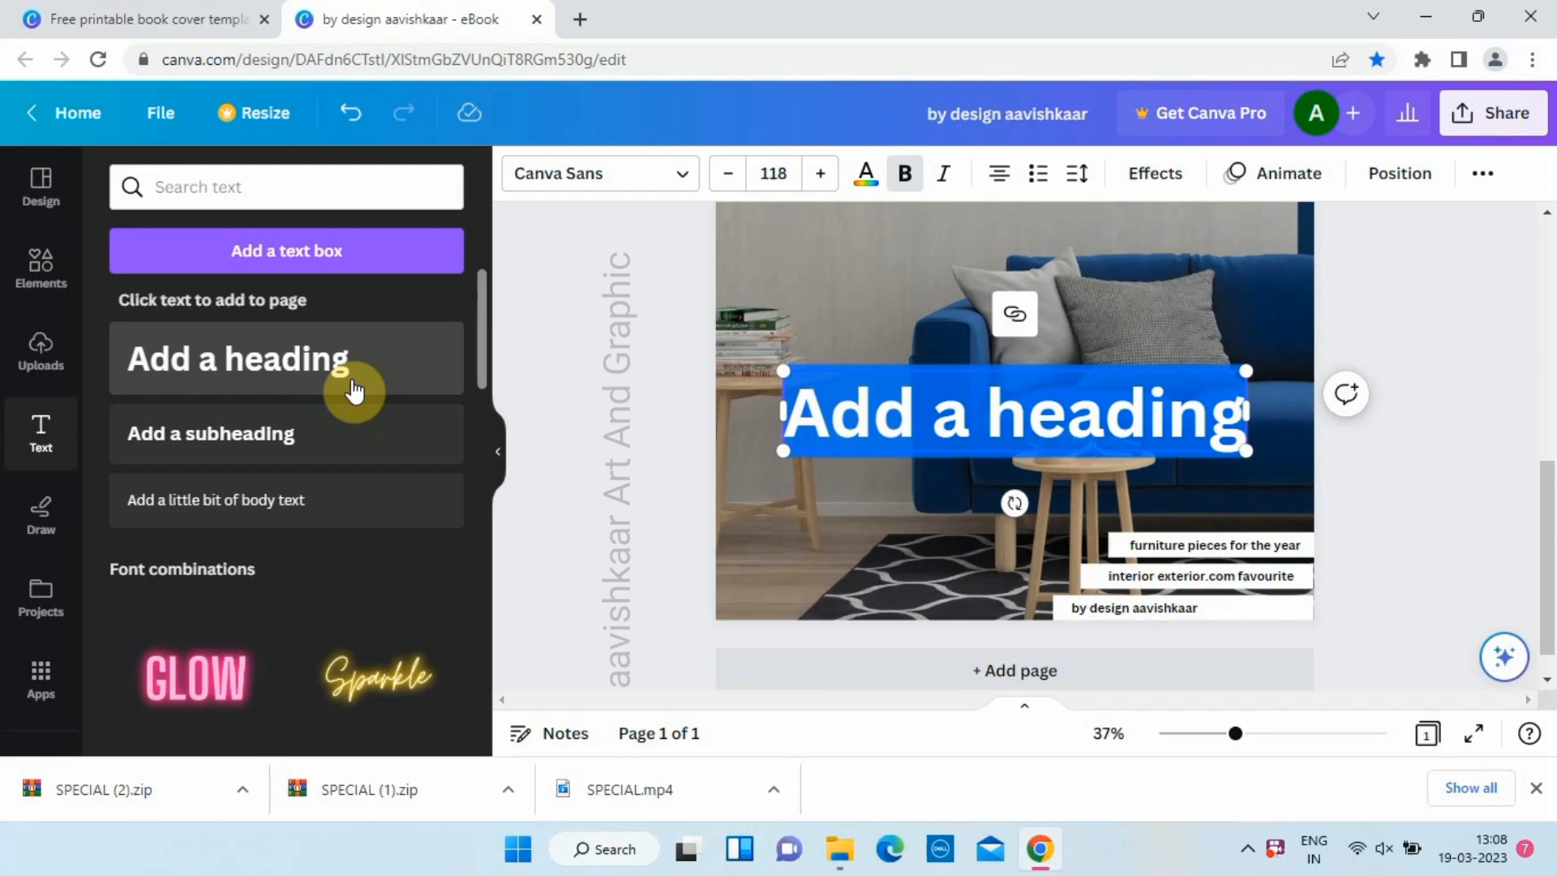
{"action": "type", "text": "H"}
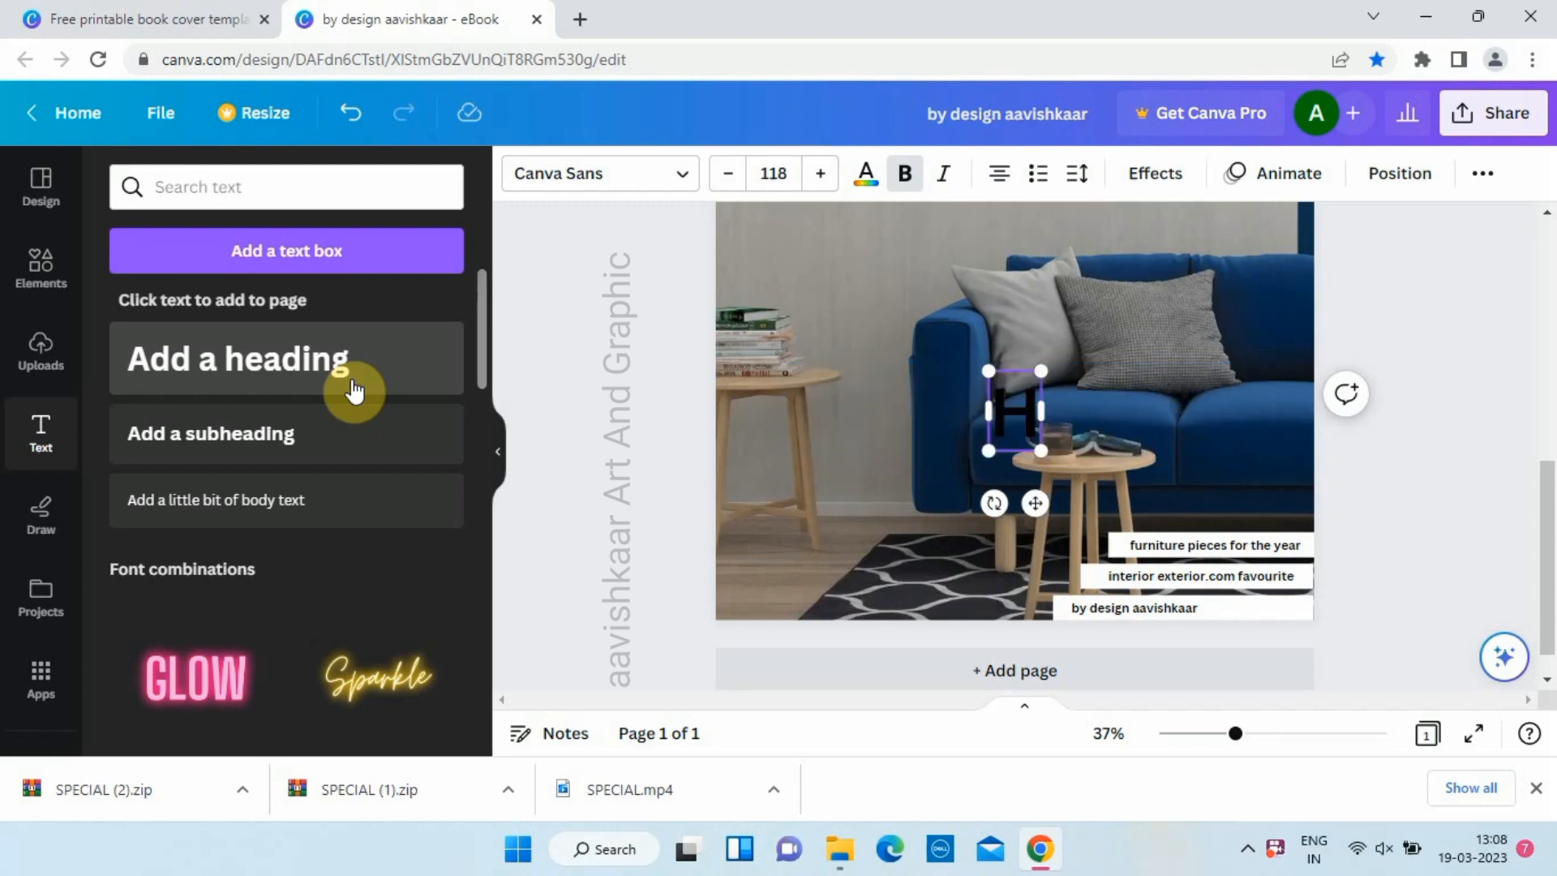
{"action": "type", "text": "OW TO"}
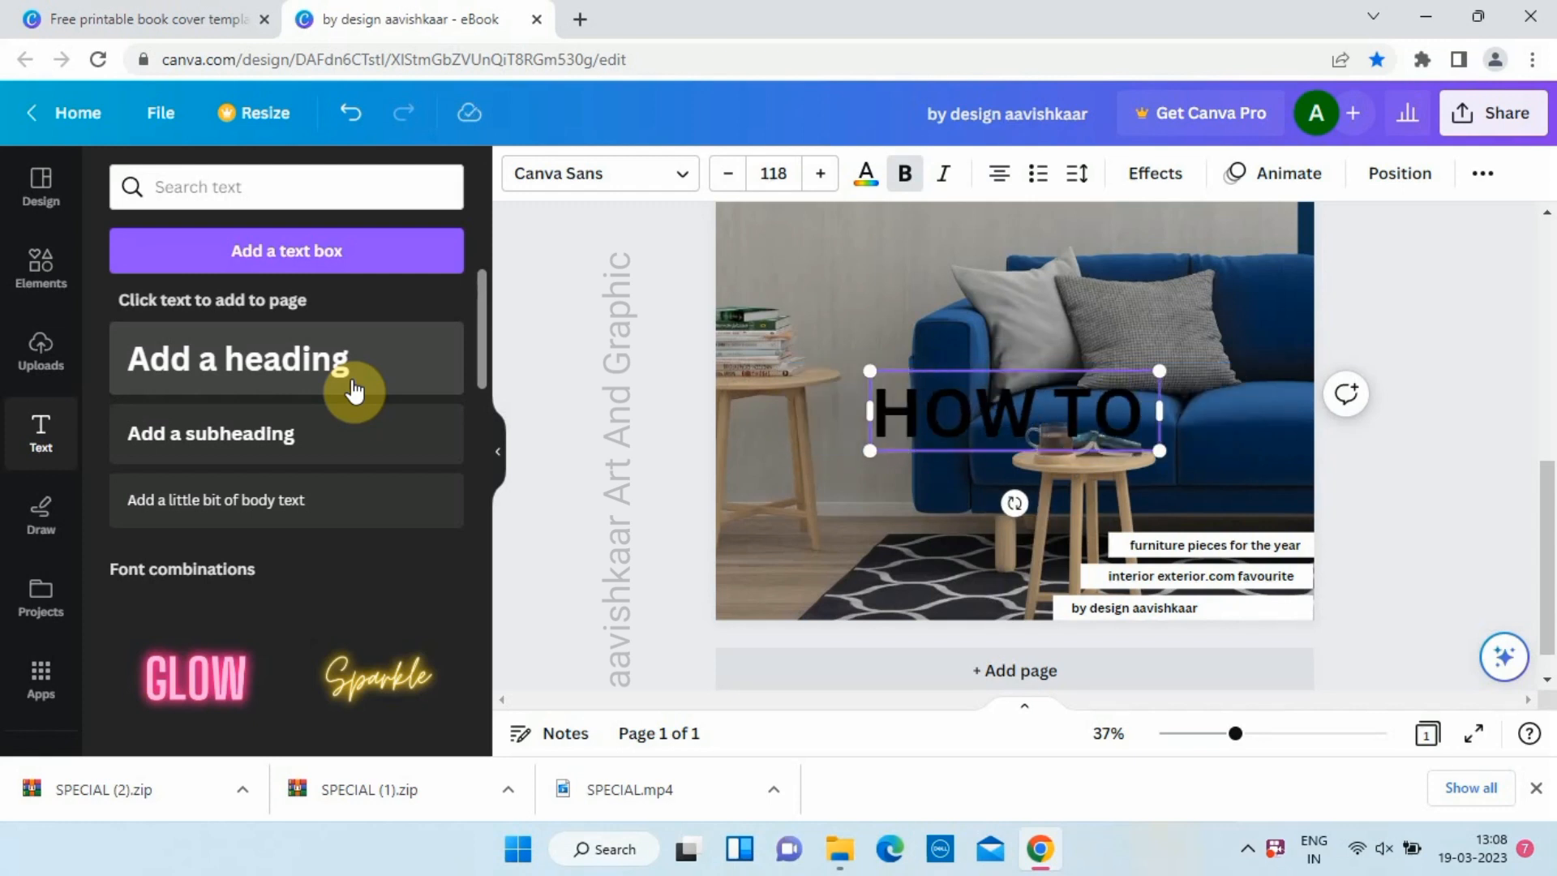
{"action": "type", "text": " MAKE"}
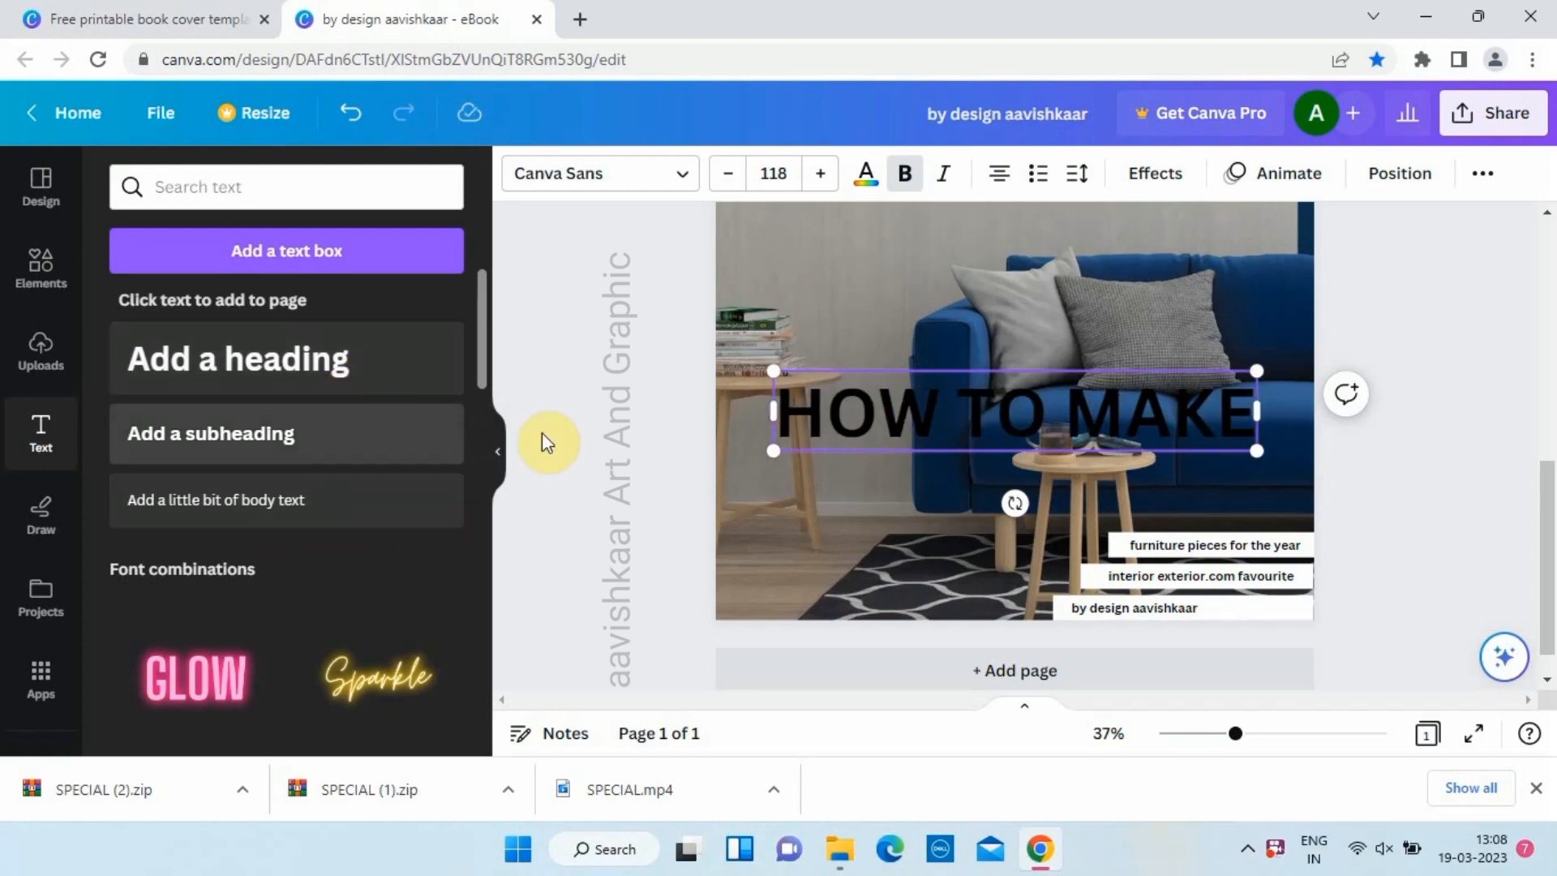
- Shrink the "HOW TO MAKE" heading to size 75.6 in regular weight and place it near the top of the page
{"action": "scroll", "coordinate": [630, 433], "scroll_direction": "down", "scroll_amount": 2}
{"action": "scroll", "coordinate": [632, 434], "scroll_direction": "up", "scroll_amount": 1}
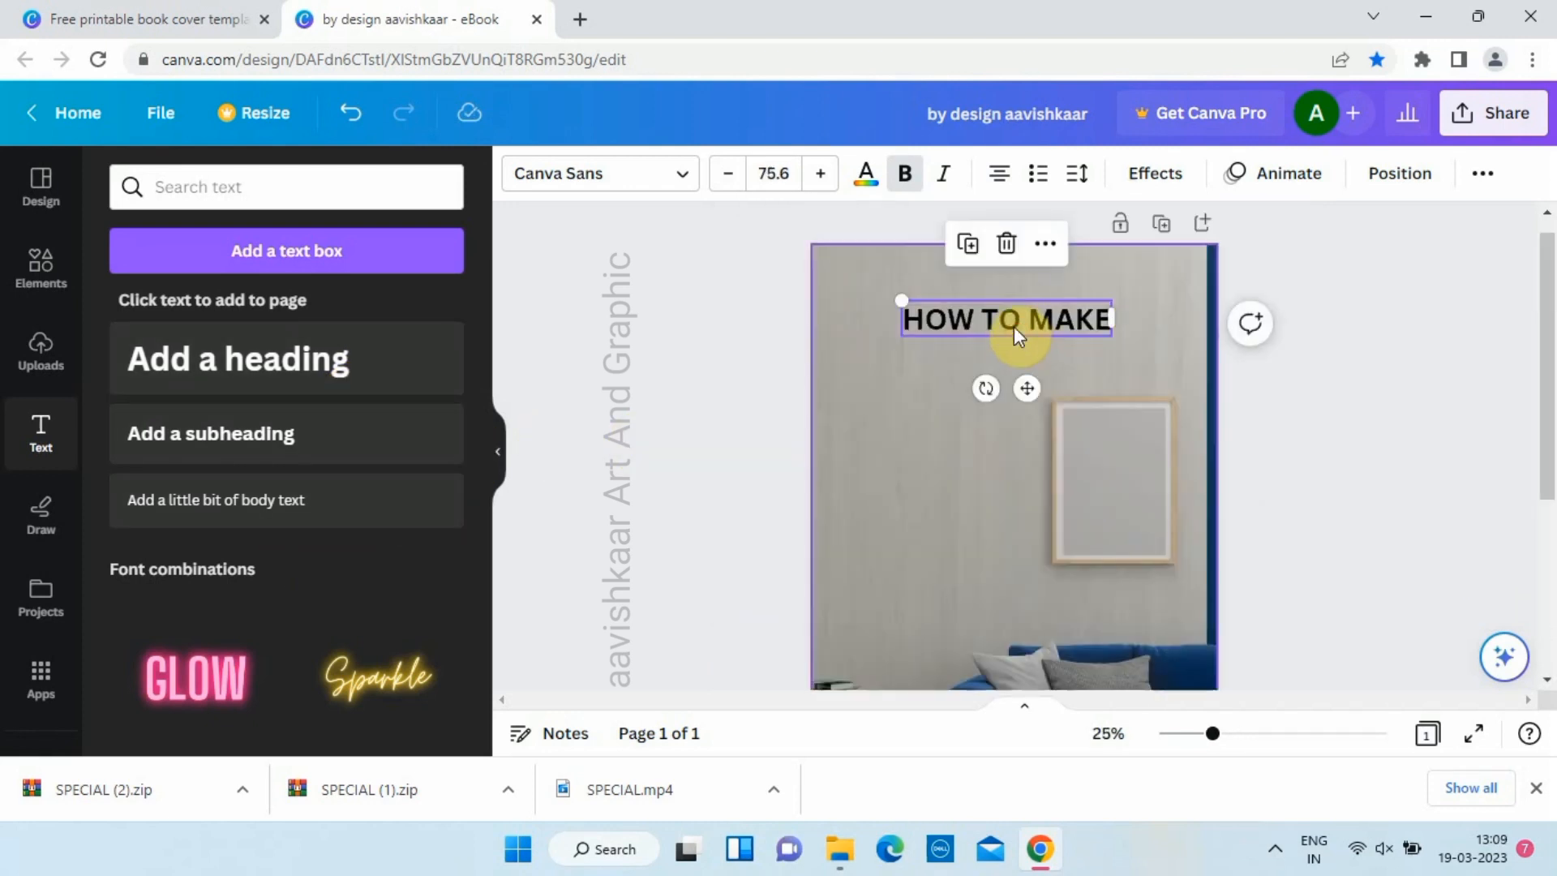
{"action": "left_click", "coordinate": [910, 178]}
{"action": "left_click", "coordinate": [780, 313]}
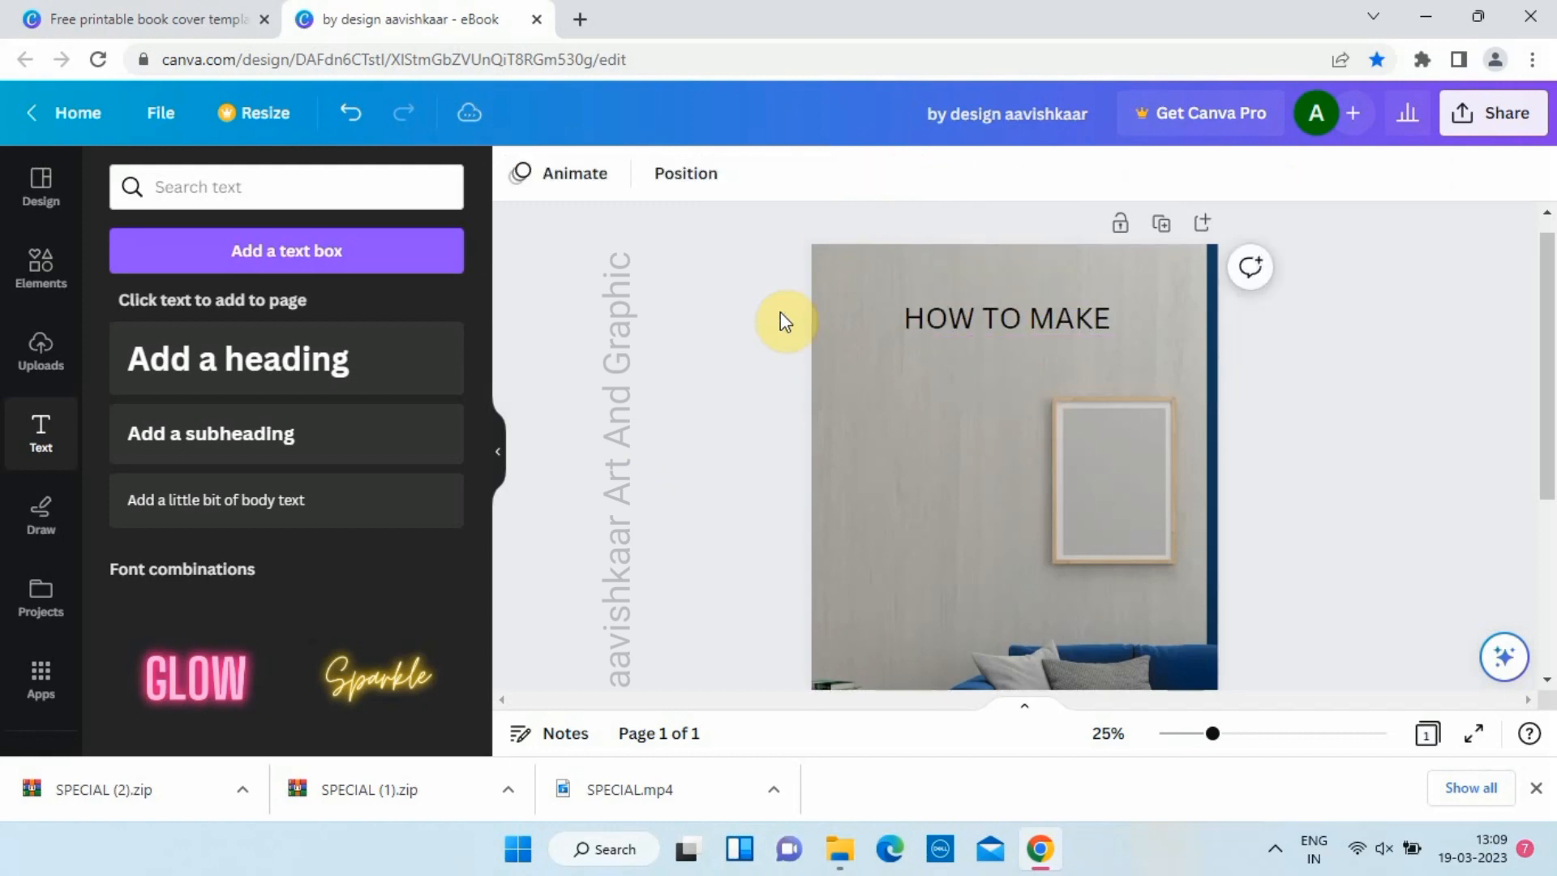
- Add a subheading with the text "All you need to know about visual designing"
{"action": "scroll", "coordinate": [780, 313], "scroll_direction": "down", "scroll_amount": 2}
{"action": "left_click", "coordinate": [384, 437]}
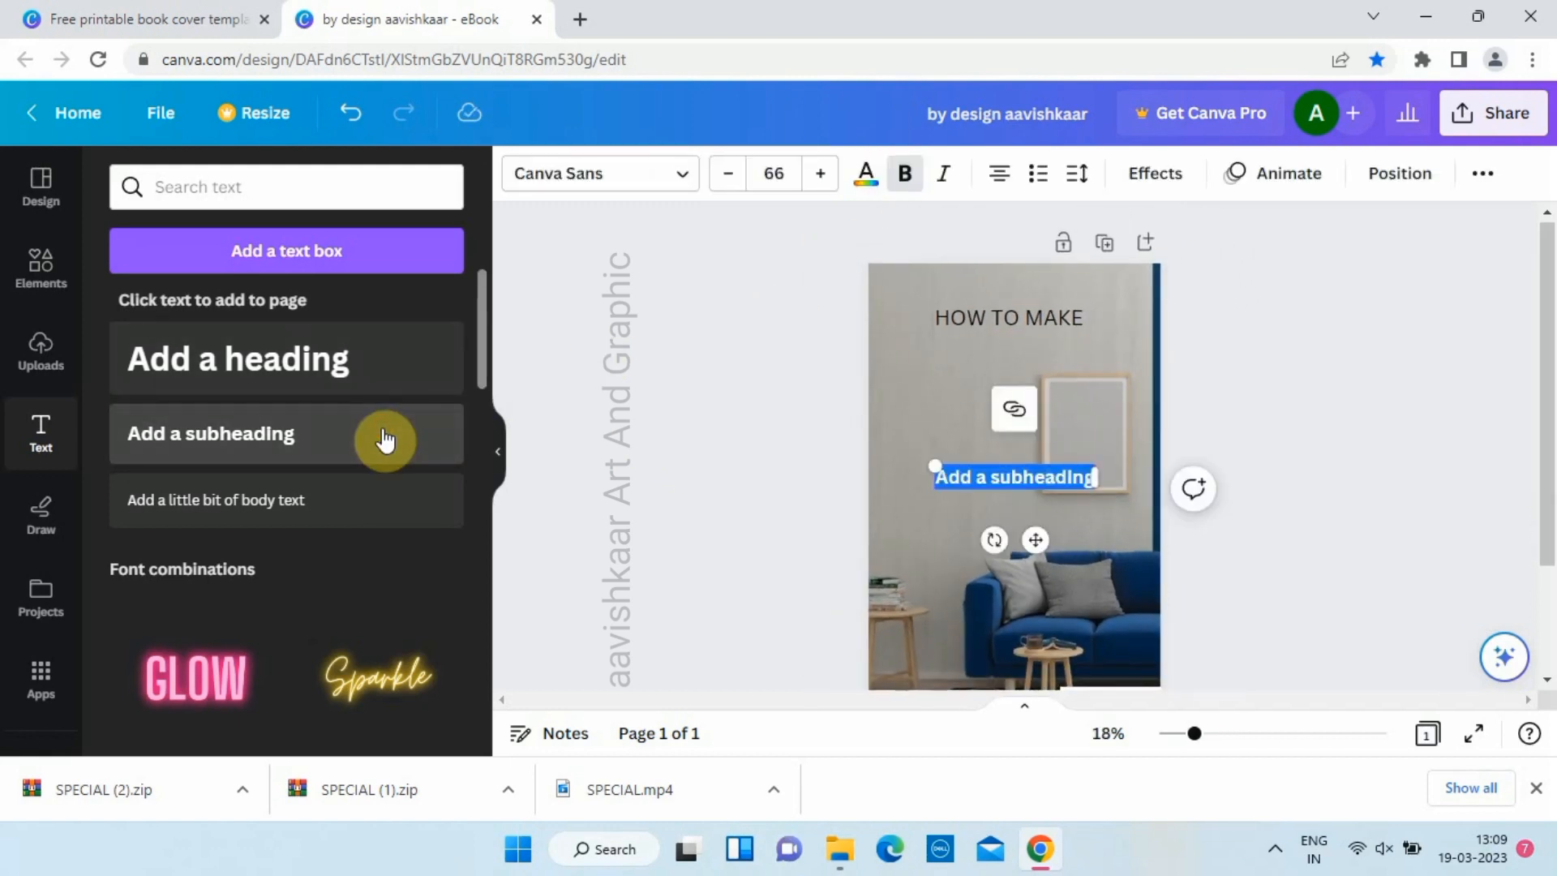
{"action": "type", "text": "to know about"}
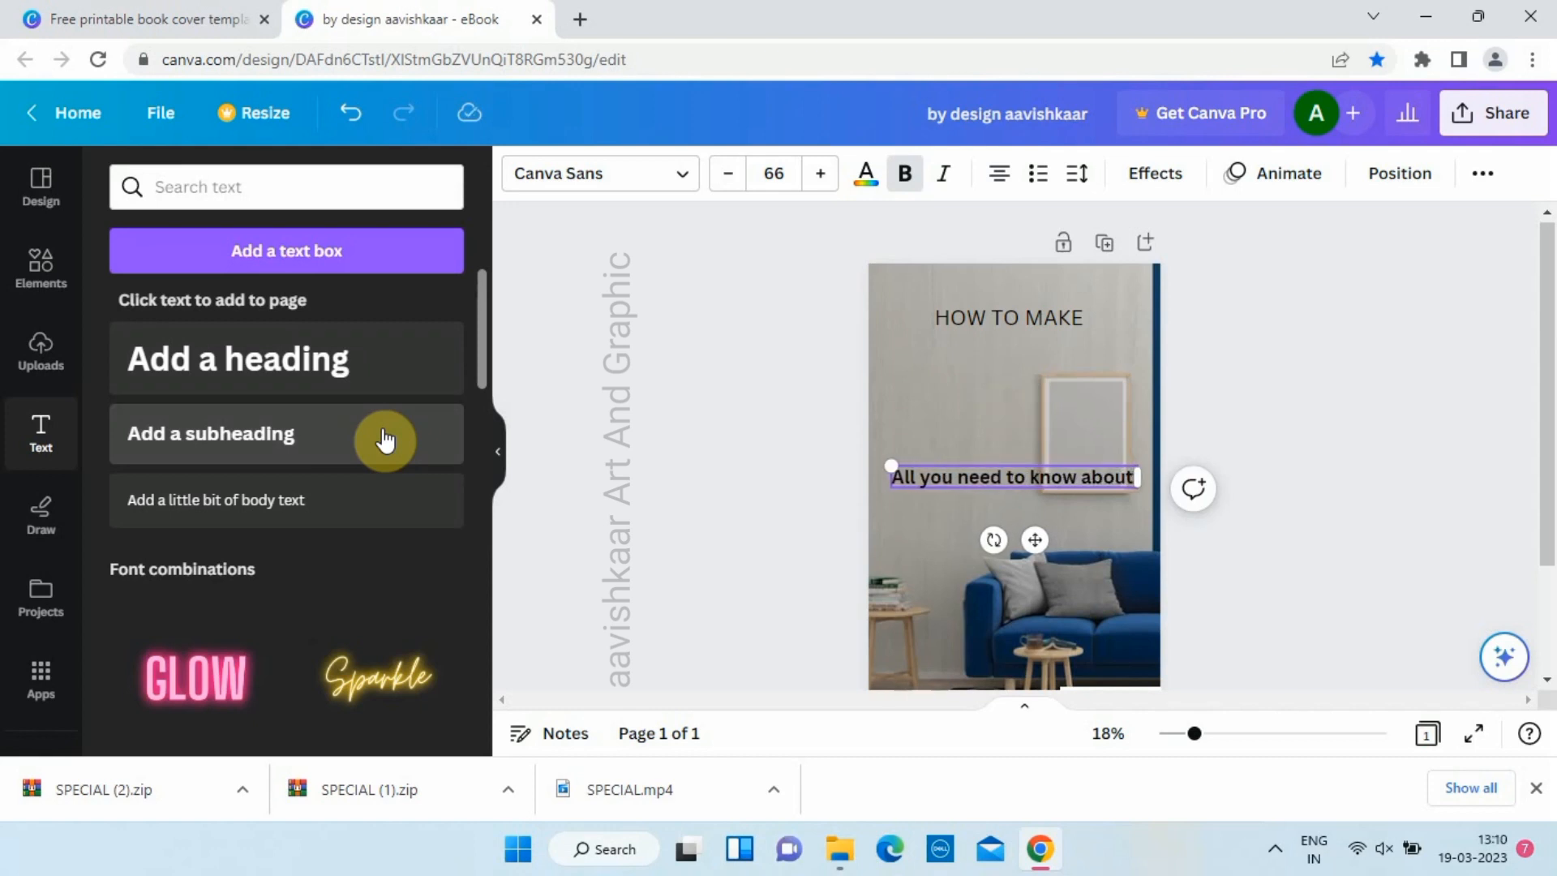
{"action": "type", "text": " visual"}
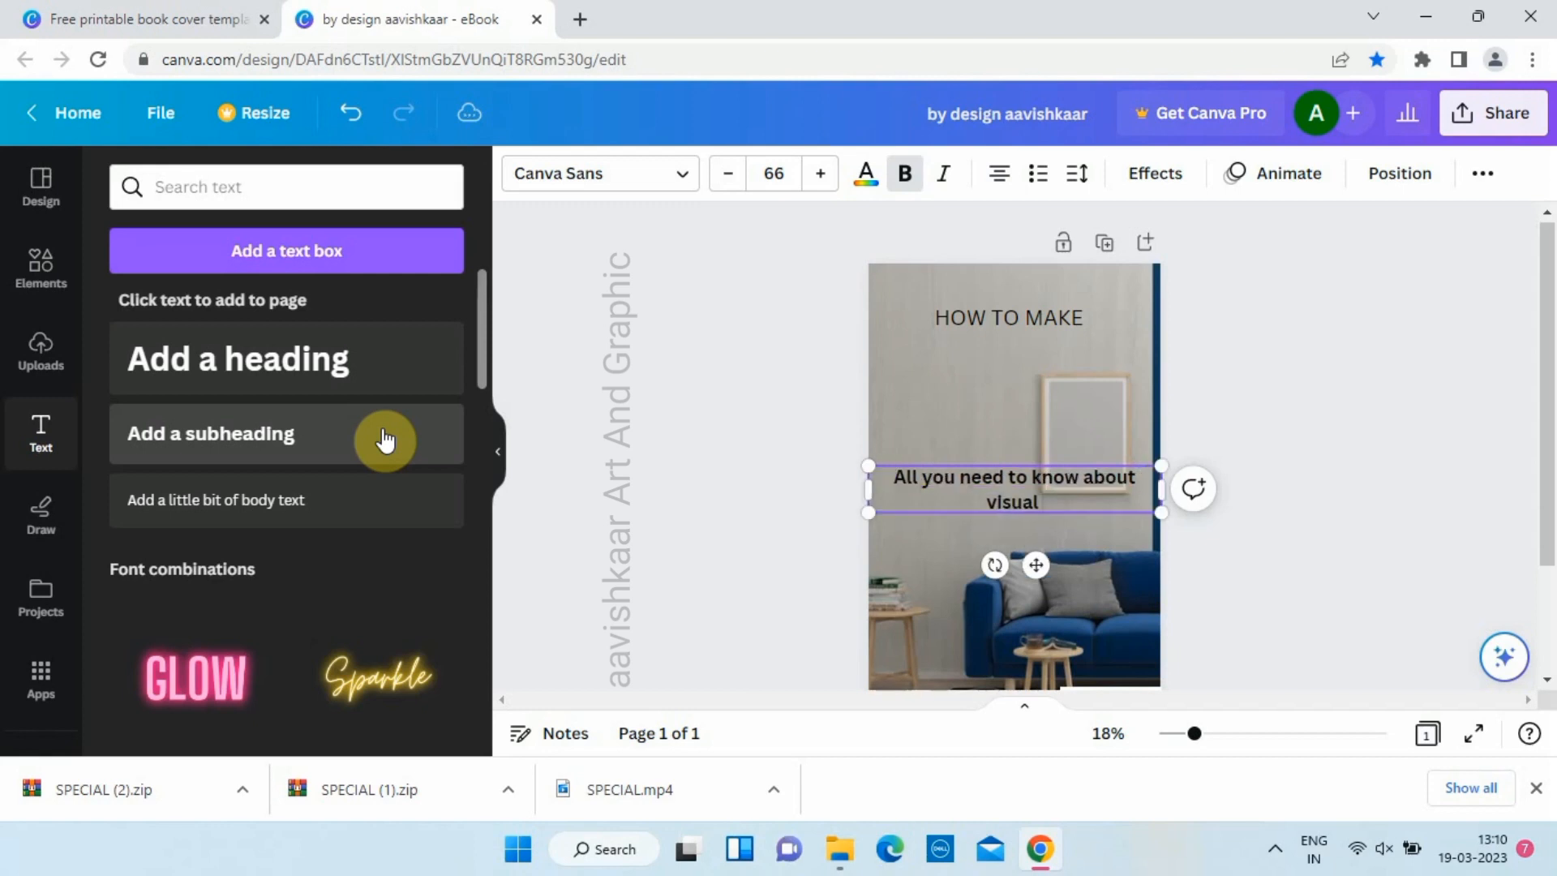
{"action": "type", "text": " designing"}
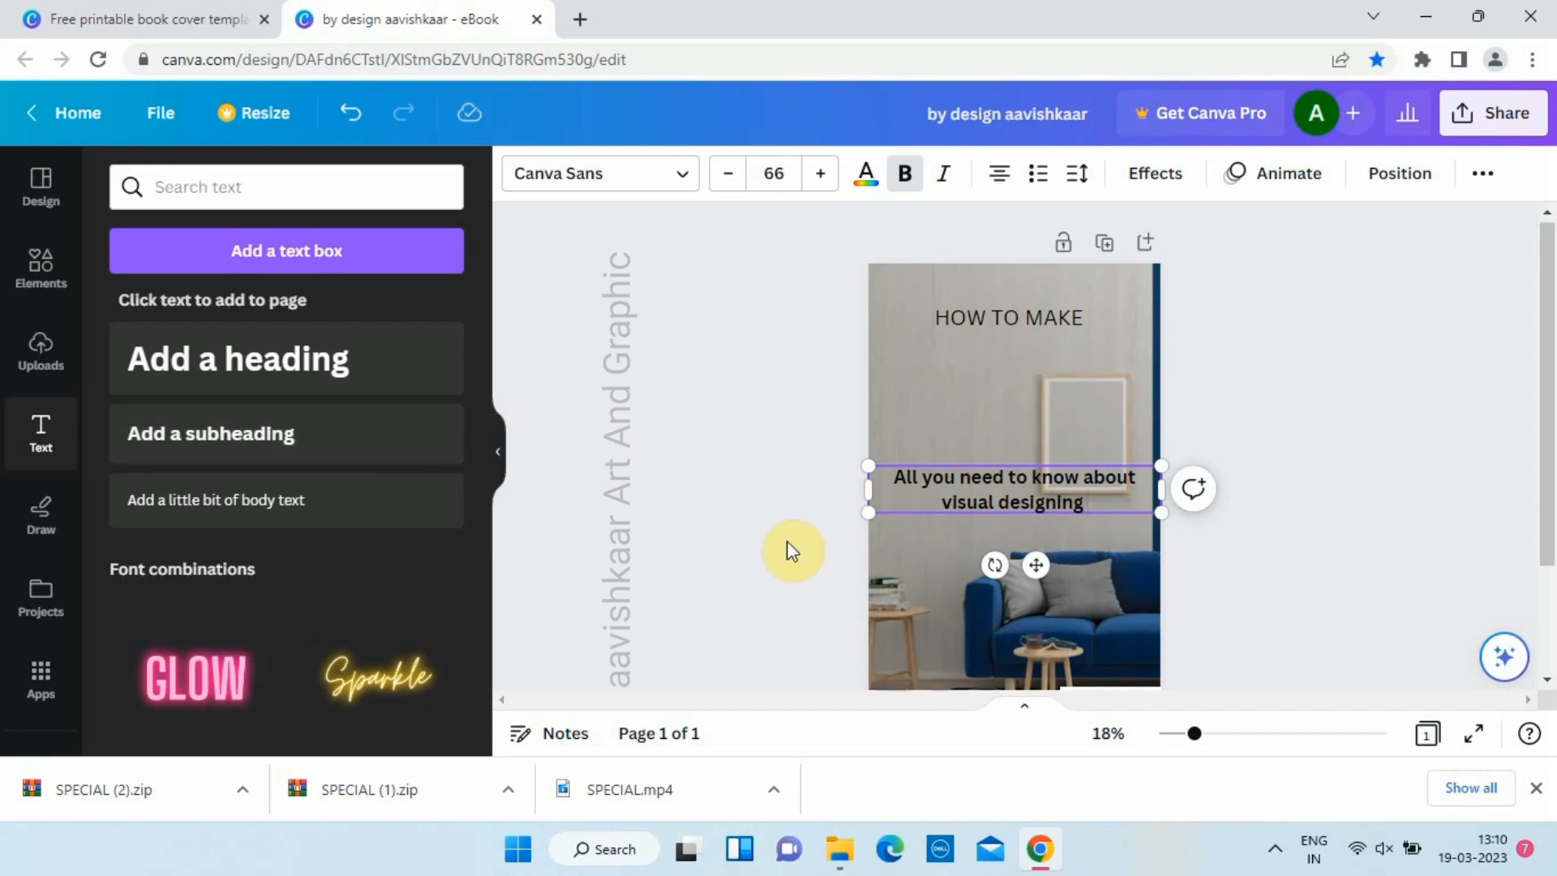
- Shrink the "All you need to know about visual designing" text to size 28.4 and place it just below the heading
{"action": "left_click_drag", "start_coordinate": [866, 489], "coordinate": [966, 521]}
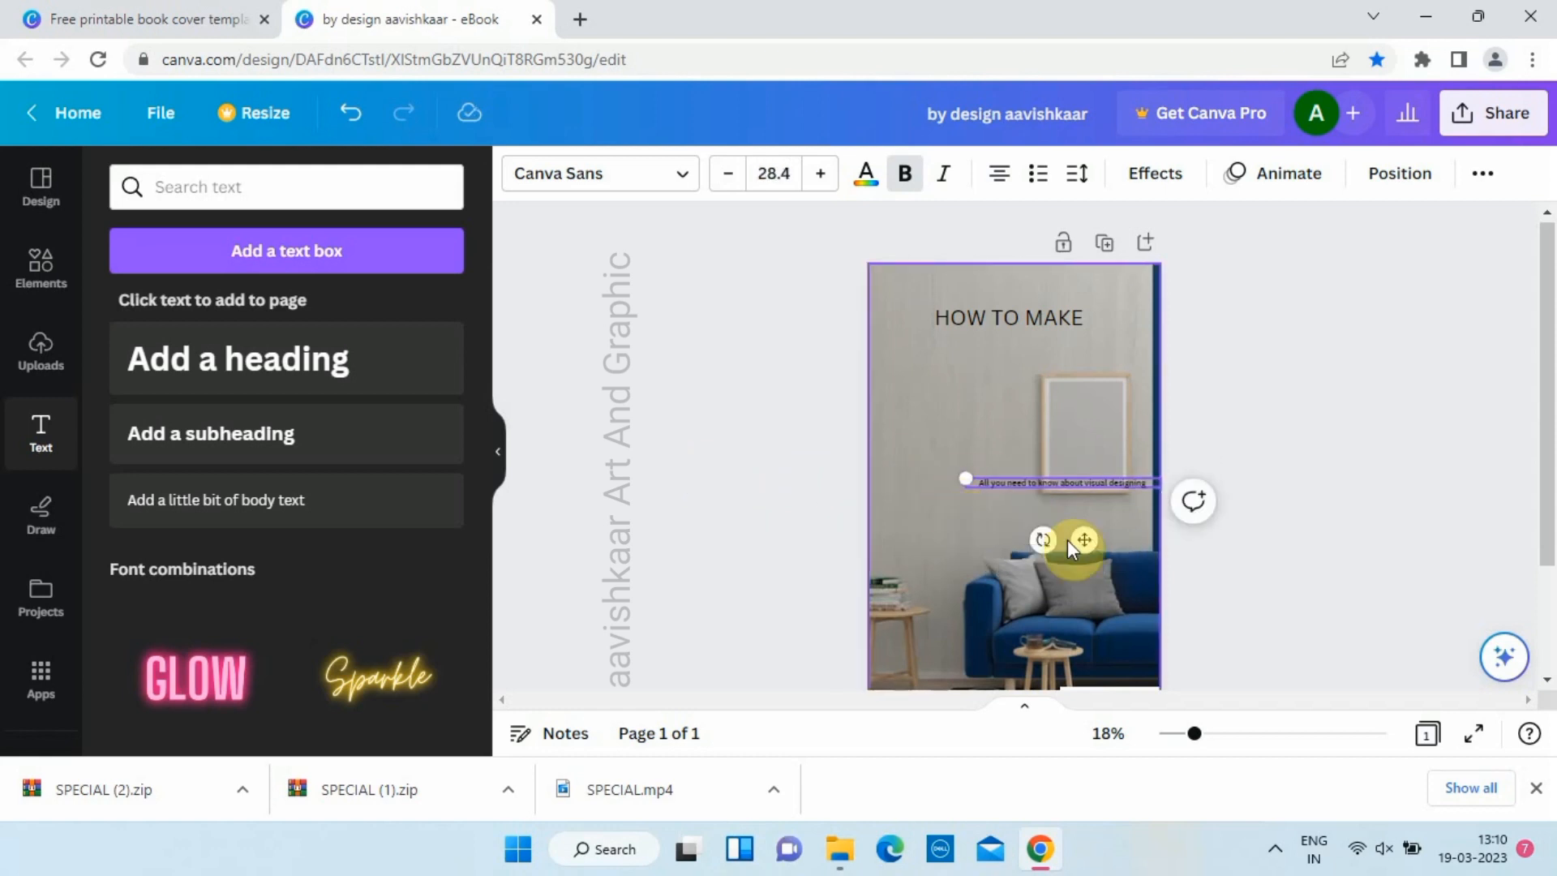
{"action": "left_click_drag", "start_coordinate": [1082, 545], "coordinate": [1032, 427]}
- Add the "Happy Mother's Day!" font combination to the page and replace its main text with "BEAUTIFUL"
{"action": "scroll", "coordinate": [430, 502], "scroll_direction": "down", "scroll_amount": 5}
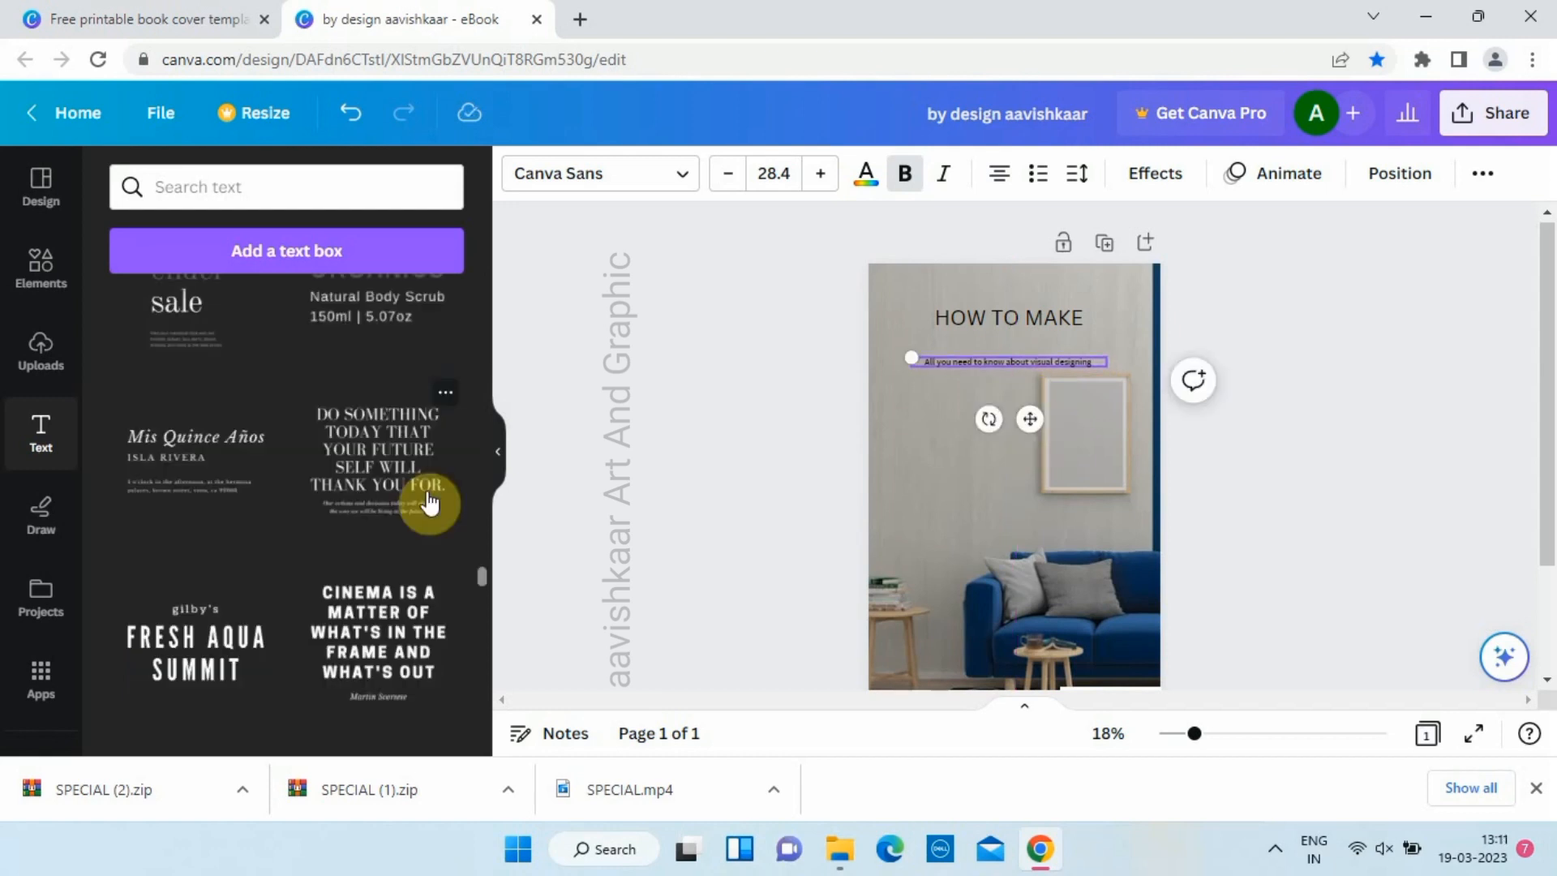
{"action": "double_click", "coordinate": [1021, 436]}
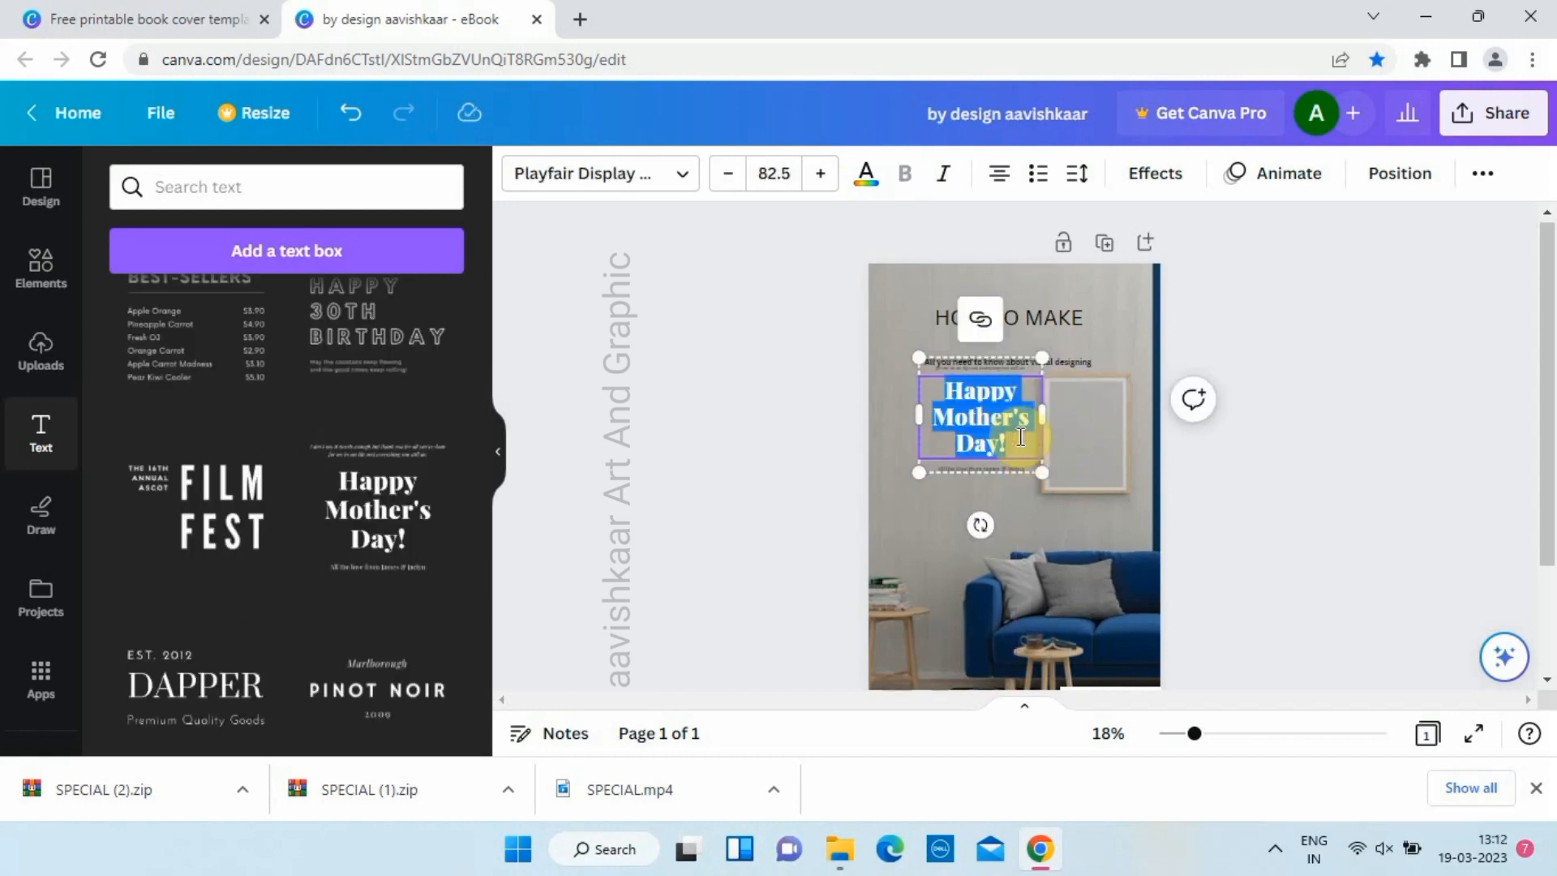
{"action": "key", "text": "BackSpace"}
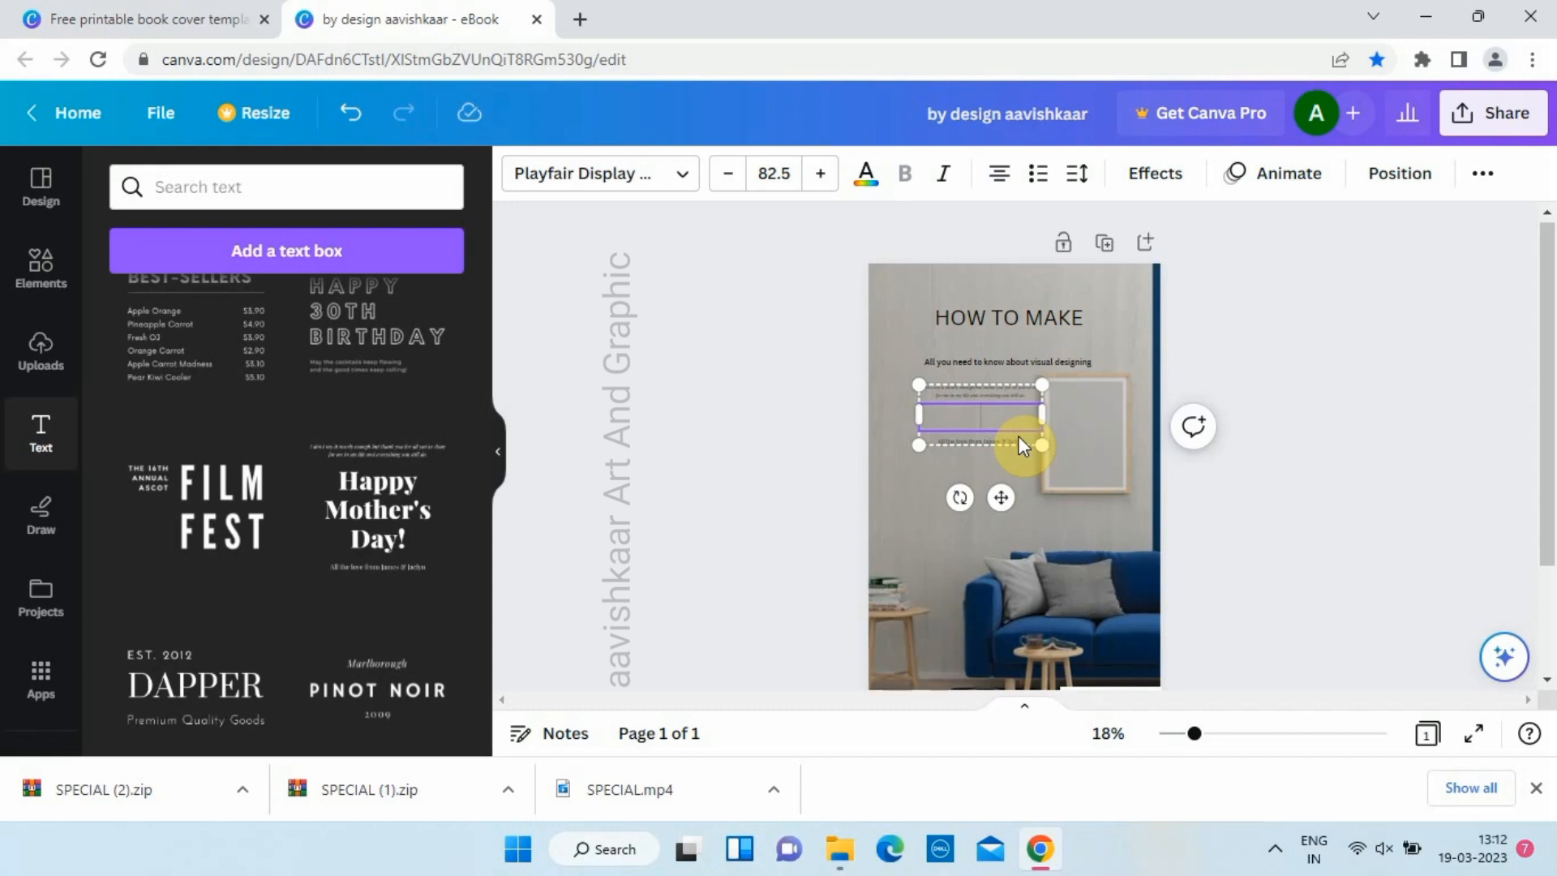
{"action": "type", "text": "BEAUTIFUL"}
{"action": "key", "text": "BackSpace"}
{"action": "type", "text": "UL"}
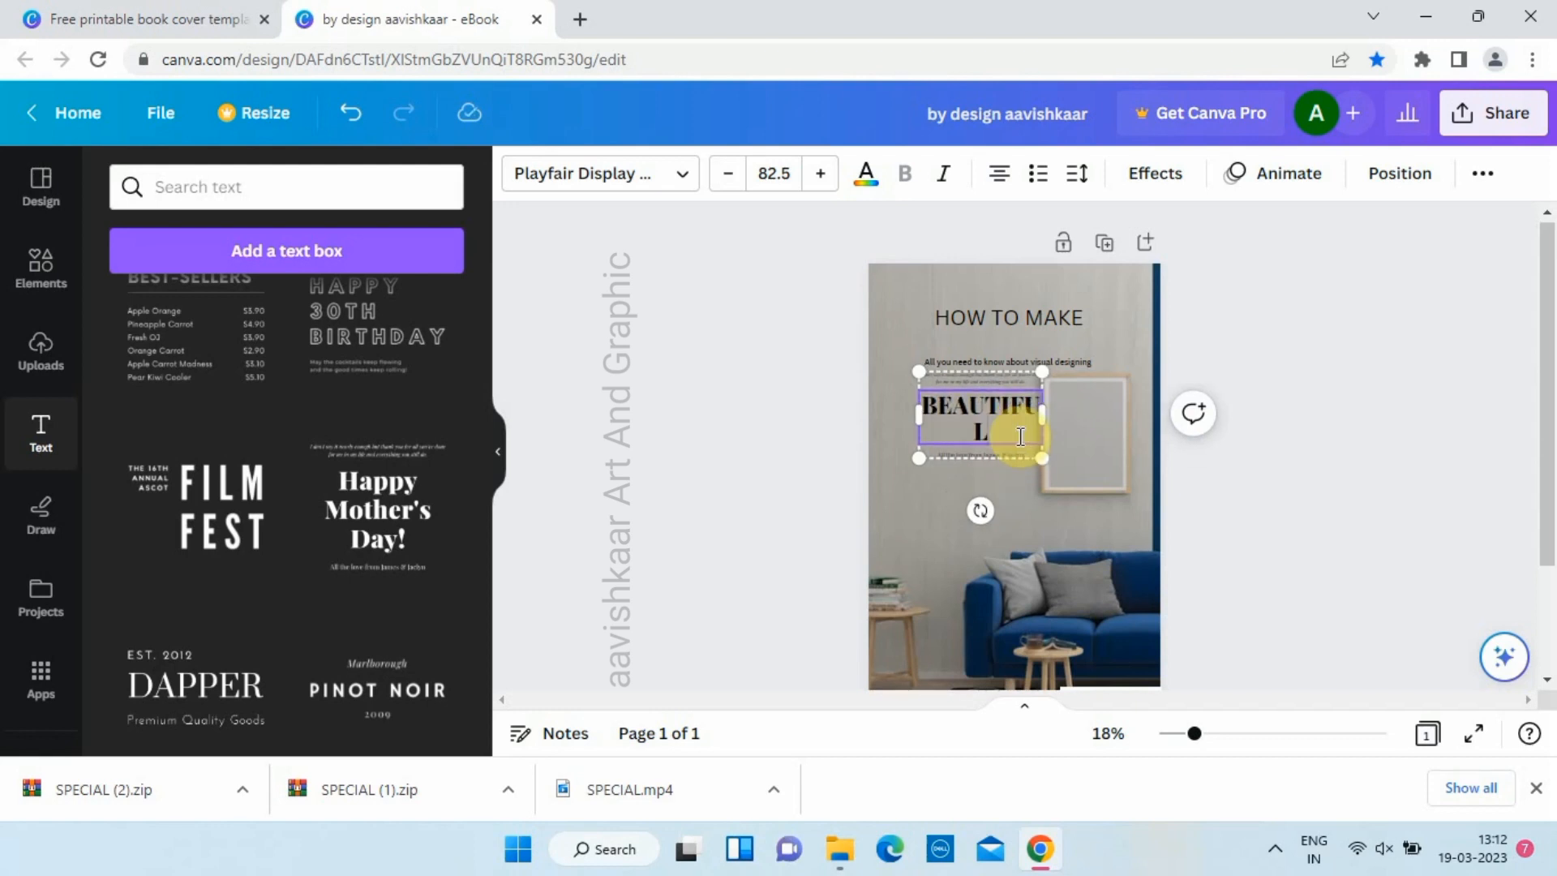
- Widen the title group so "BEAUTIFUL" fits on one line and add "INTERIOR" as a second line
{"action": "left_click_drag", "start_coordinate": [1049, 417], "coordinate": [1062, 414]}
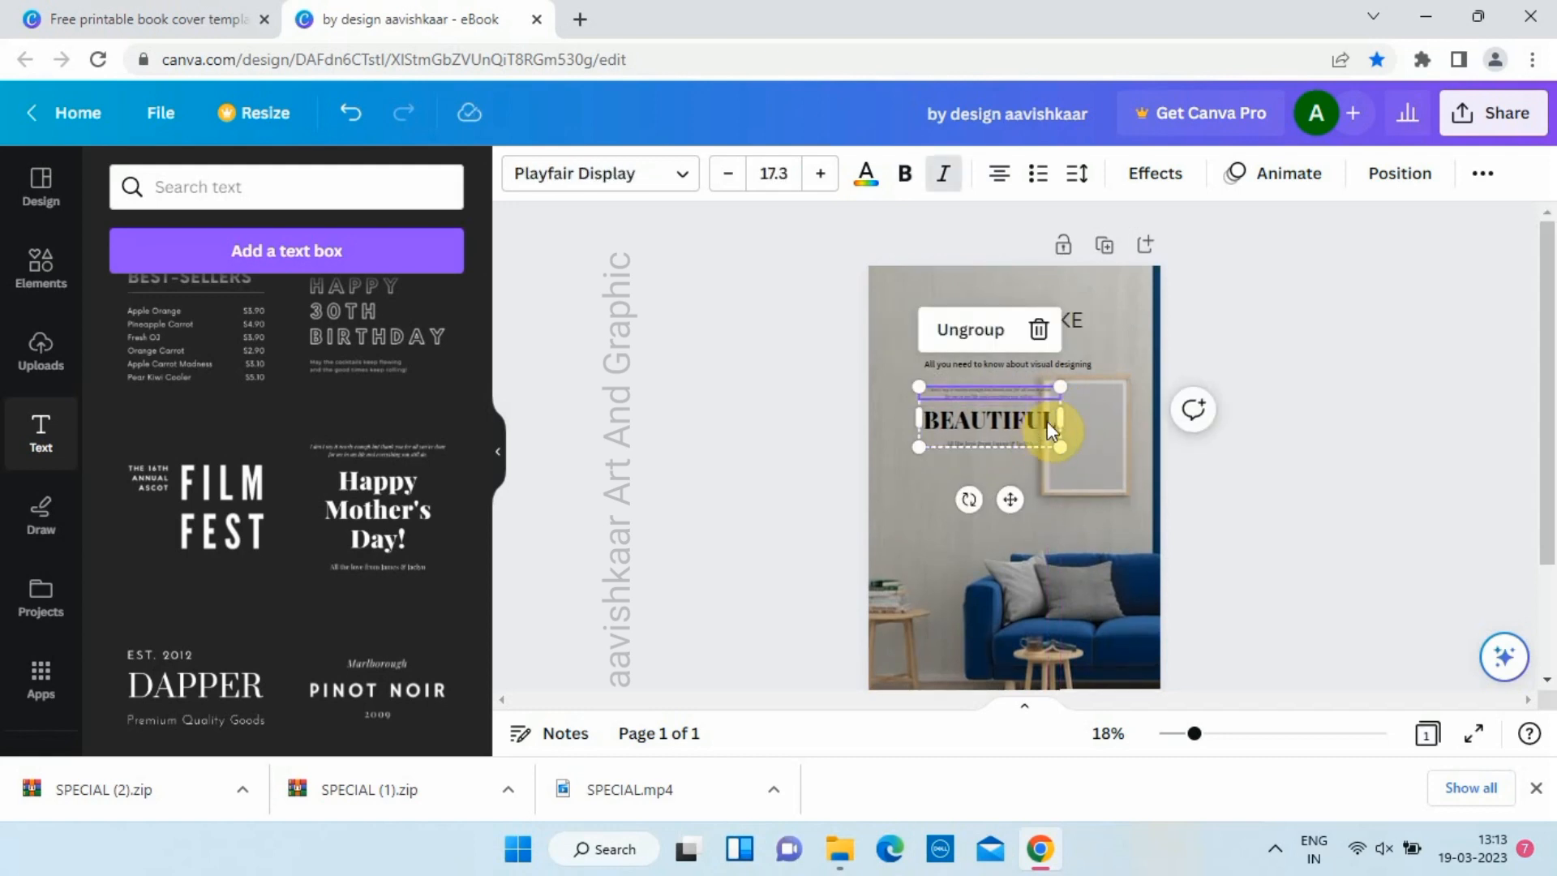
{"action": "left_click", "coordinate": [1048, 420]}
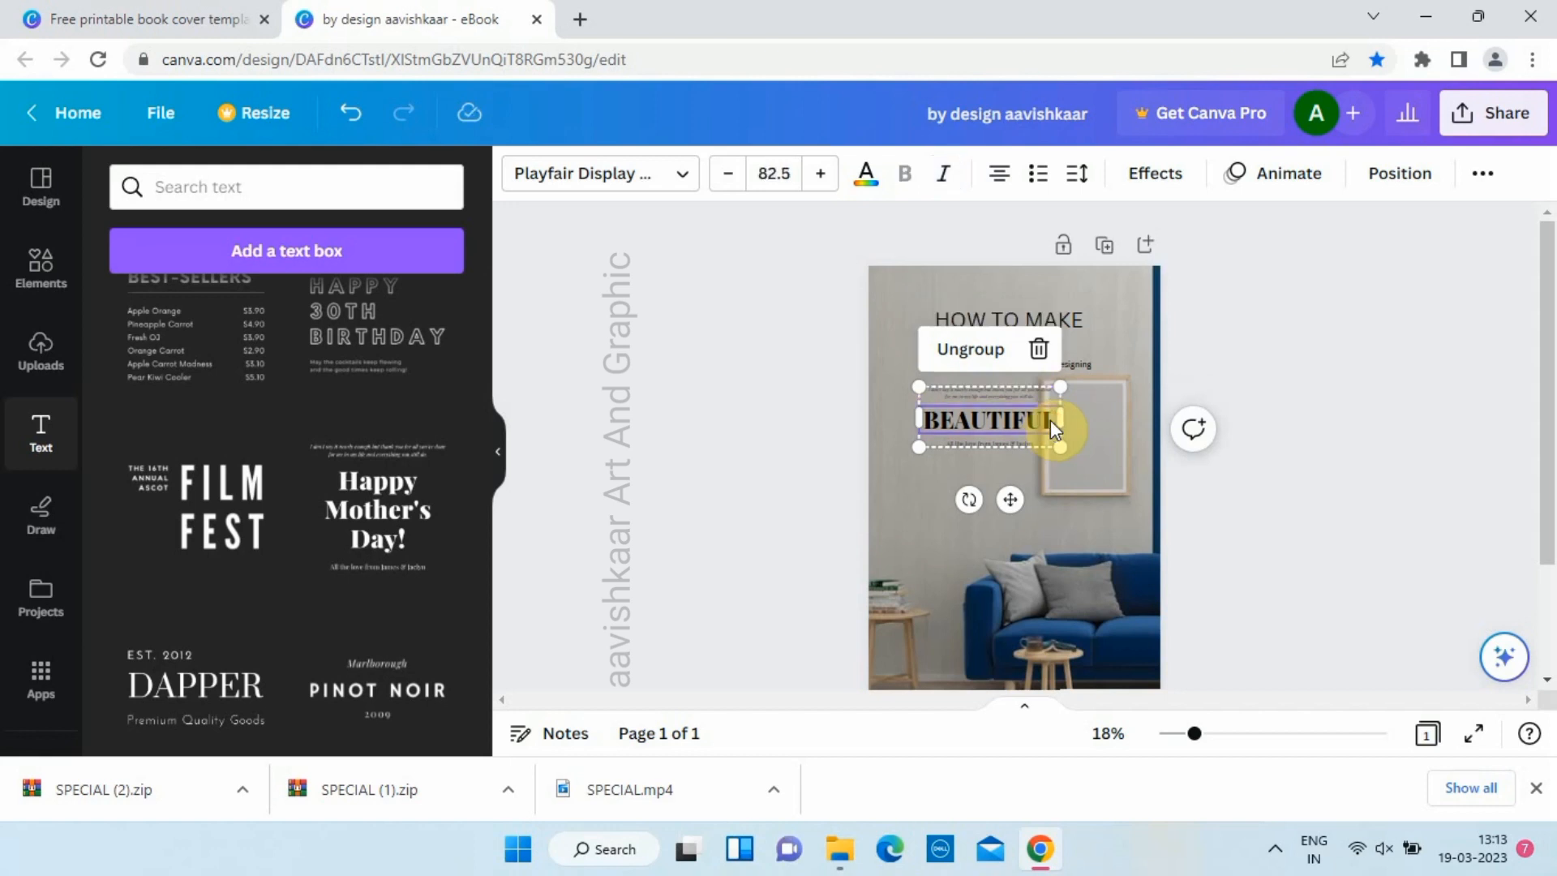
{"action": "left_click", "coordinate": [1049, 420]}
{"action": "key", "text": "Return"}
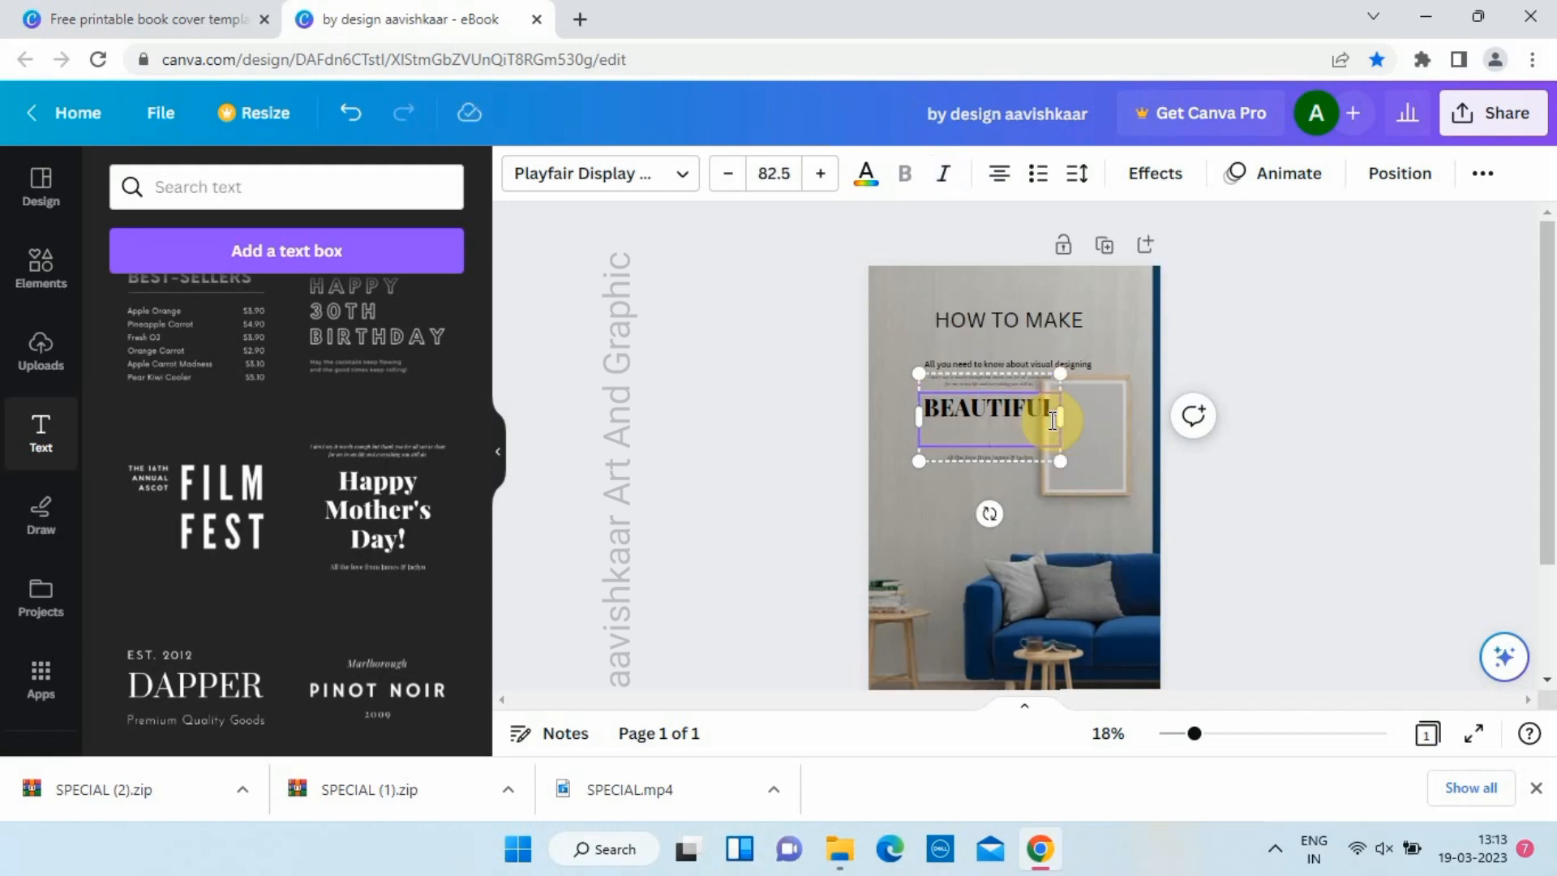
{"action": "type", "text": "INTERIOR"}
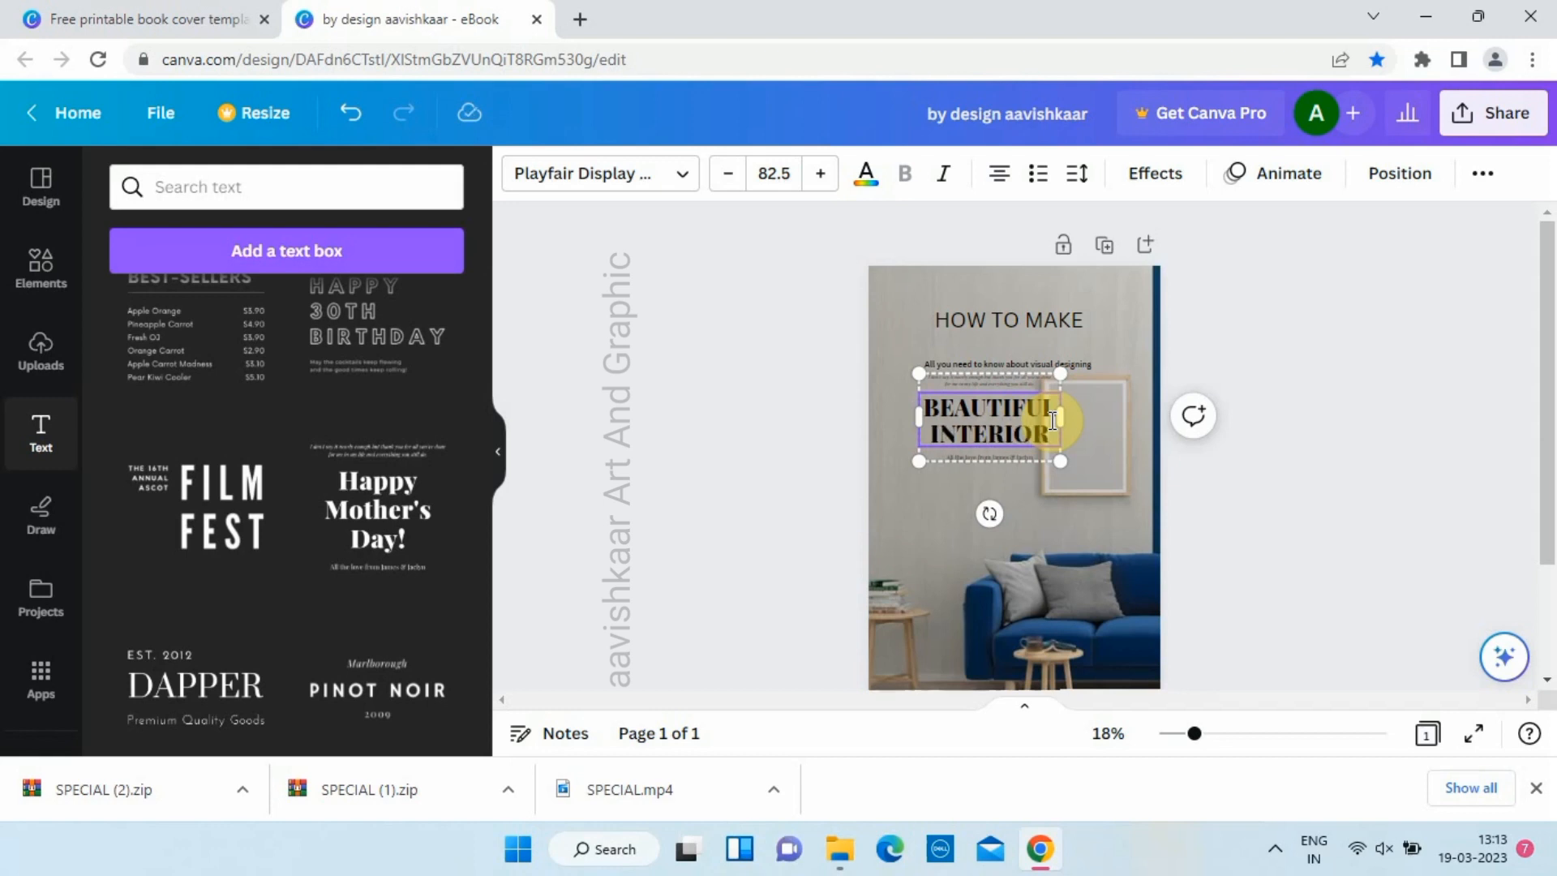
- Remove the small placeholder texts above and below the "BEAUTIFUL INTERIOR" title
{"action": "left_click", "coordinate": [1025, 381]}
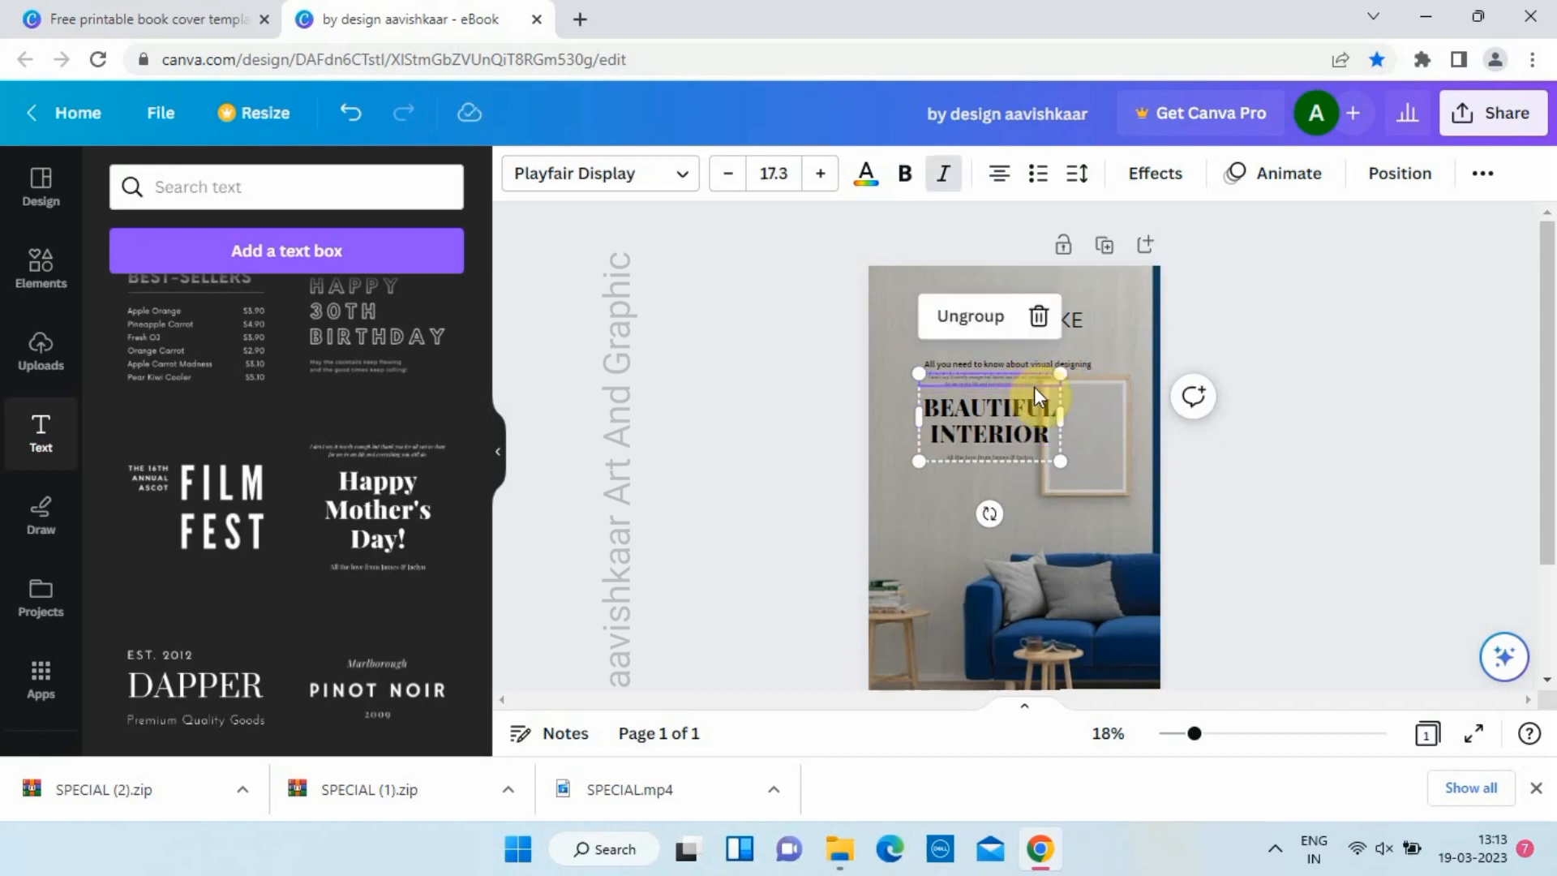
{"action": "left_click", "coordinate": [1033, 387]}
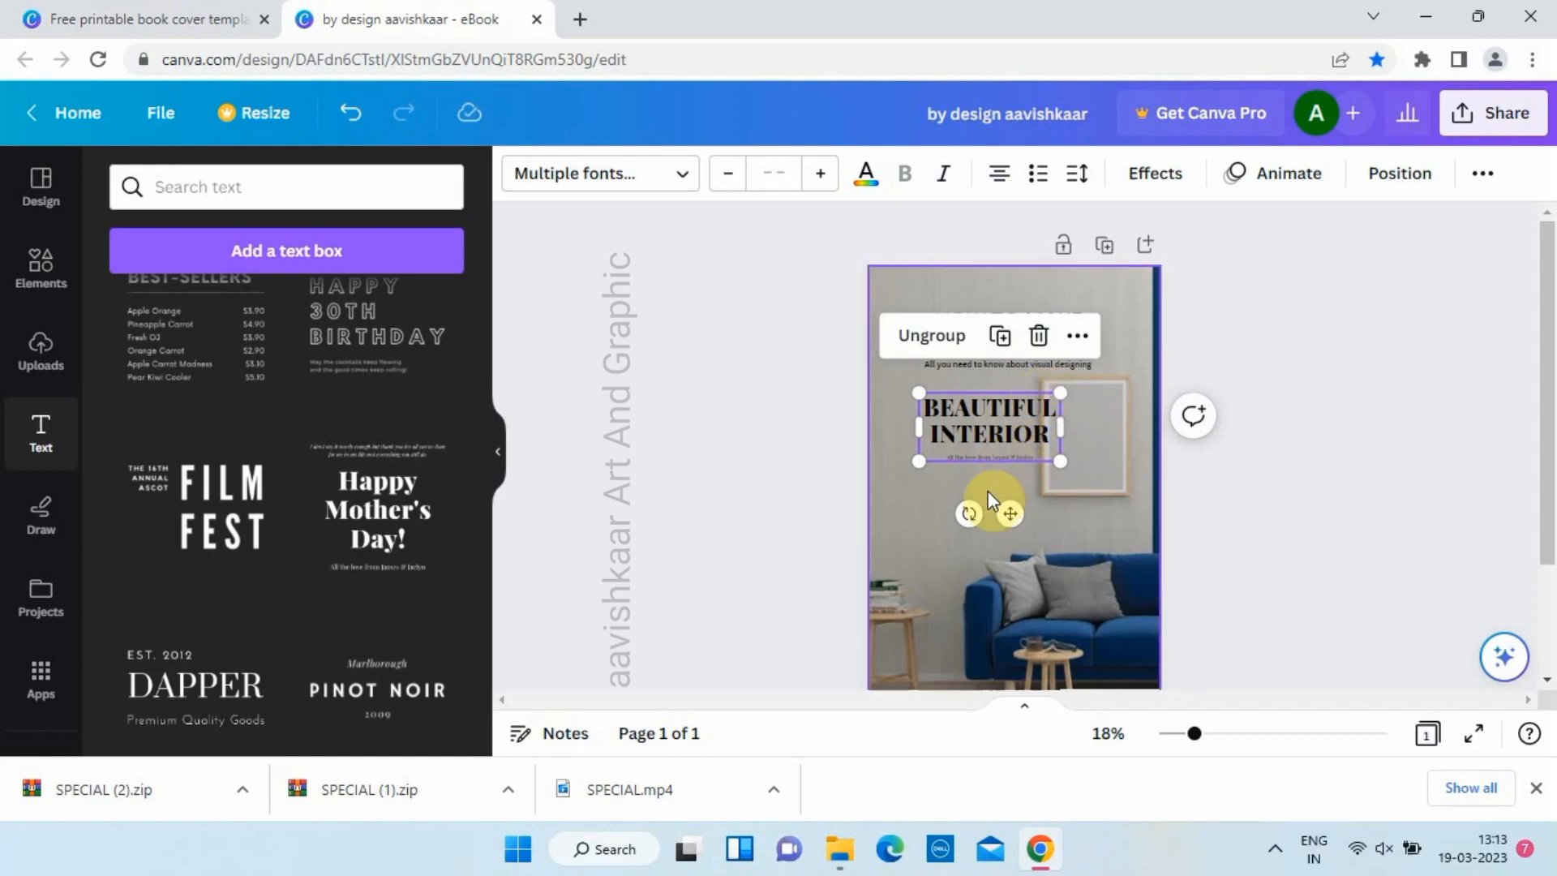
{"action": "left_click", "coordinate": [930, 502]}
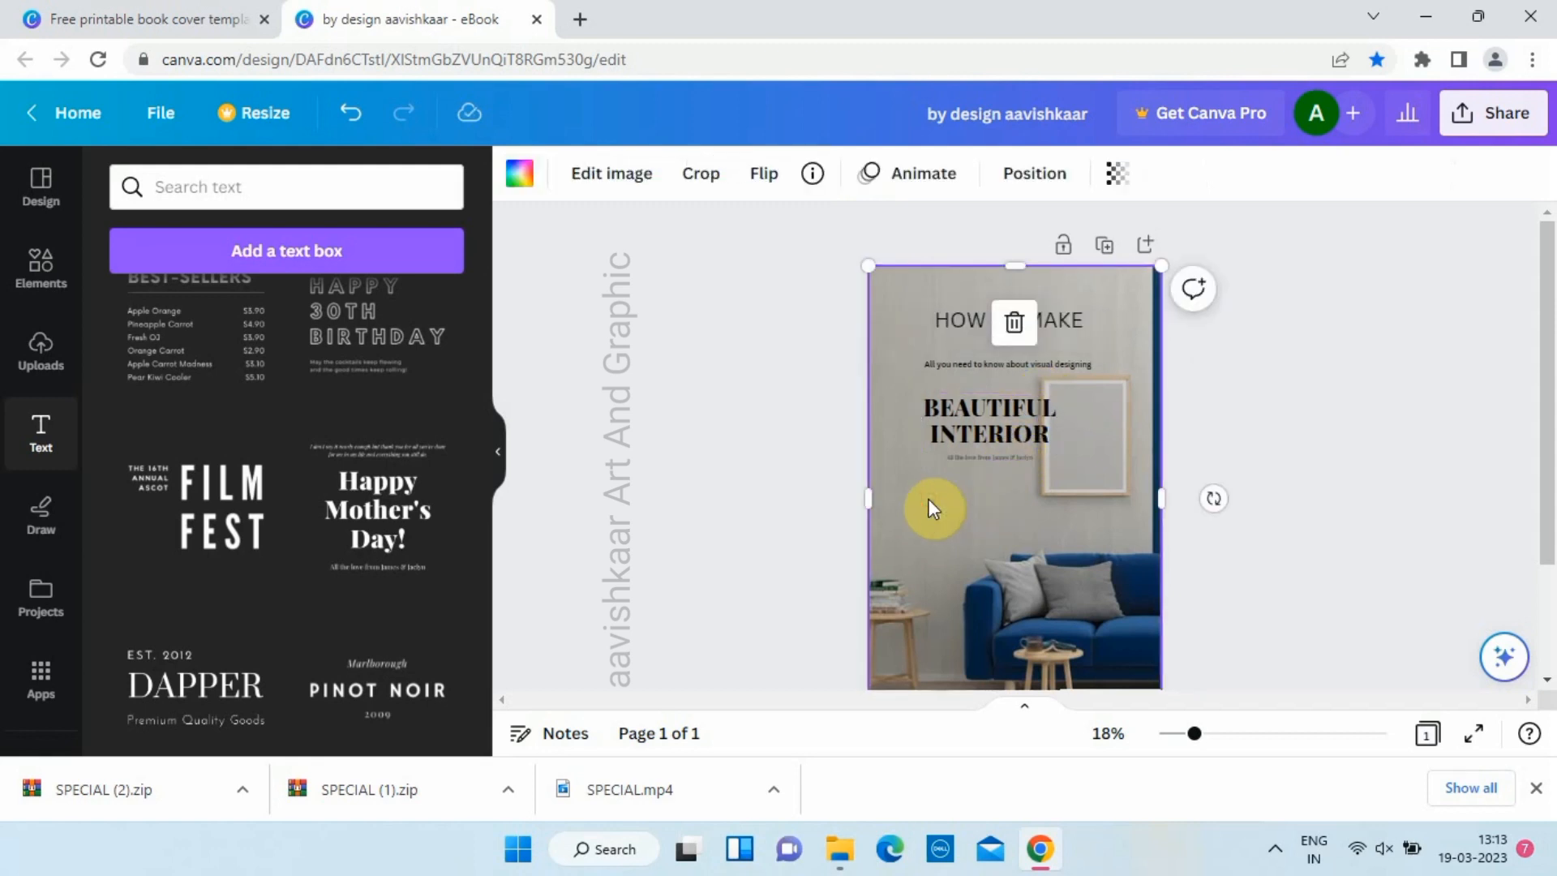
{"action": "left_click", "coordinate": [994, 461]}
{"action": "left_click", "coordinate": [994, 461]}
{"action": "key", "text": "BackSpace"}
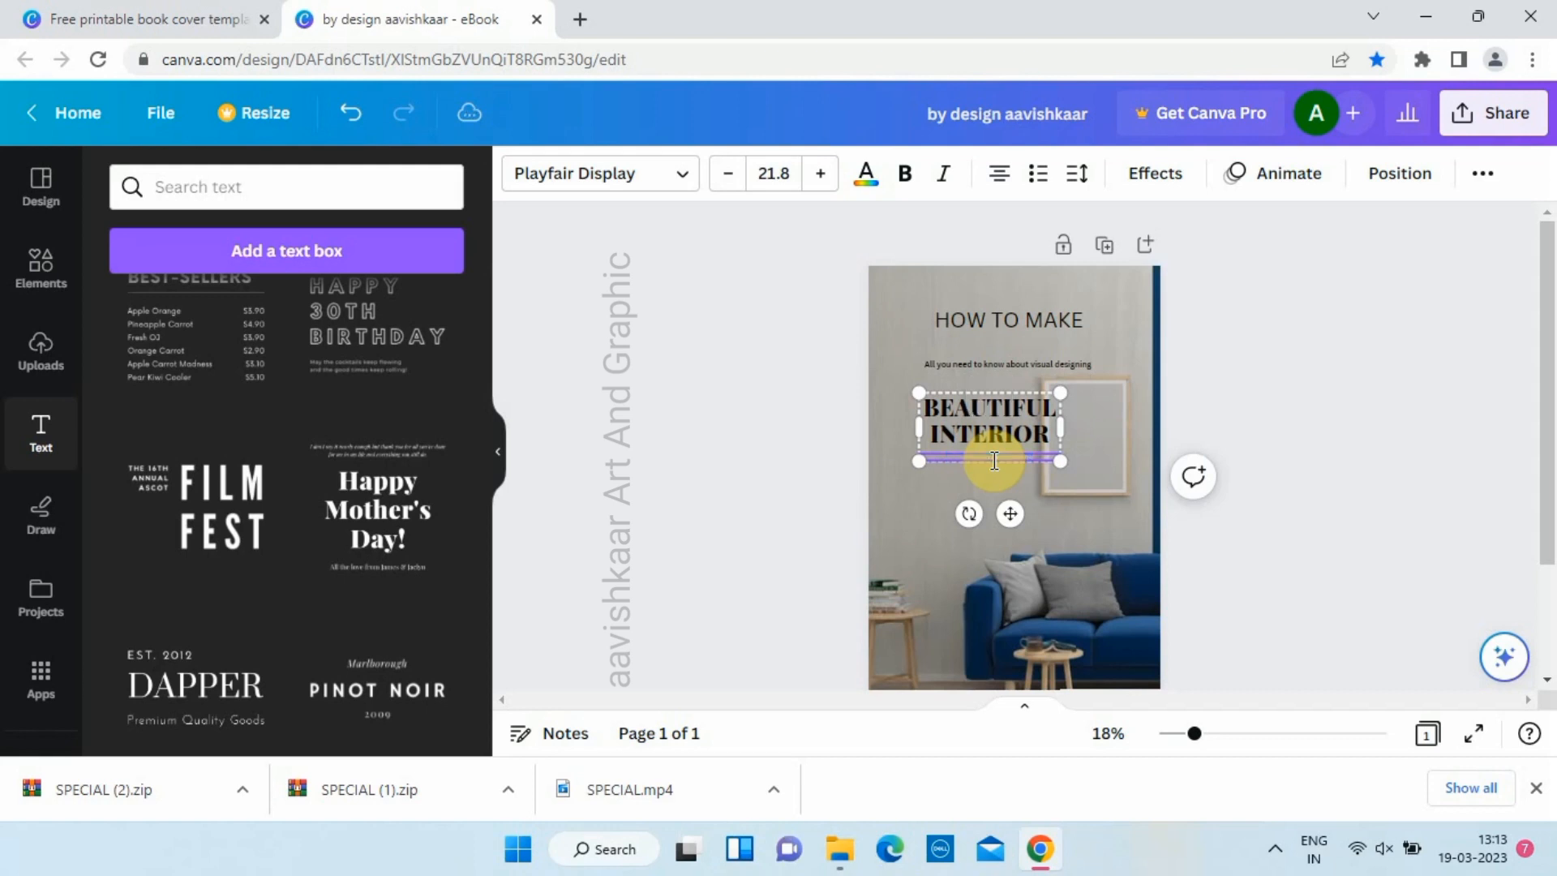
{"action": "left_click", "coordinate": [926, 493]}
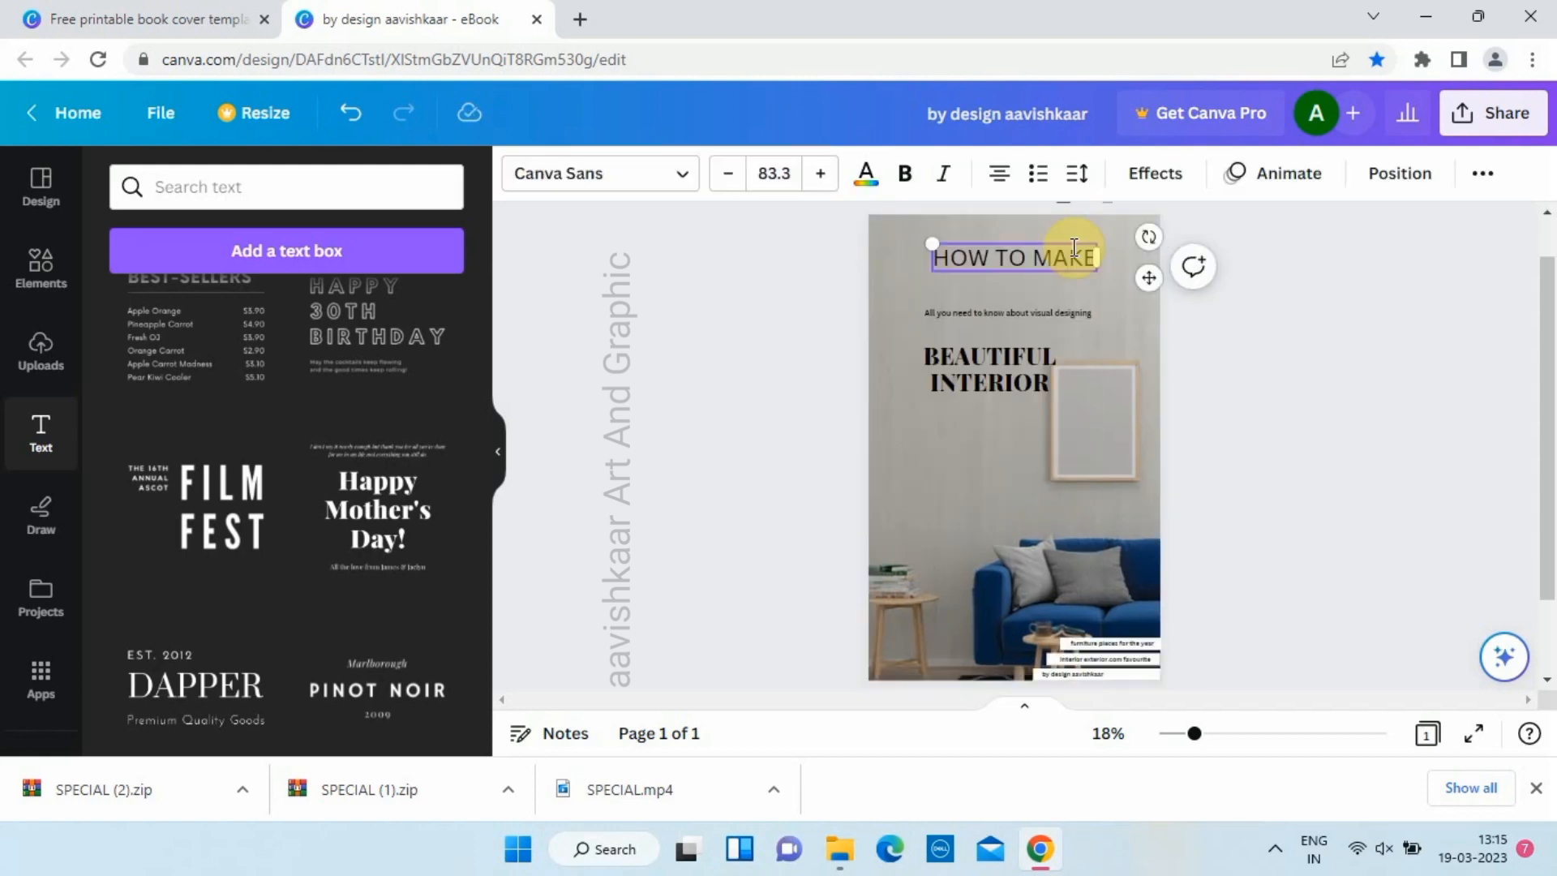
- Change the colour of the "HOW TO MAKE" heading to gray
{"action": "double_click", "coordinate": [1074, 247]}
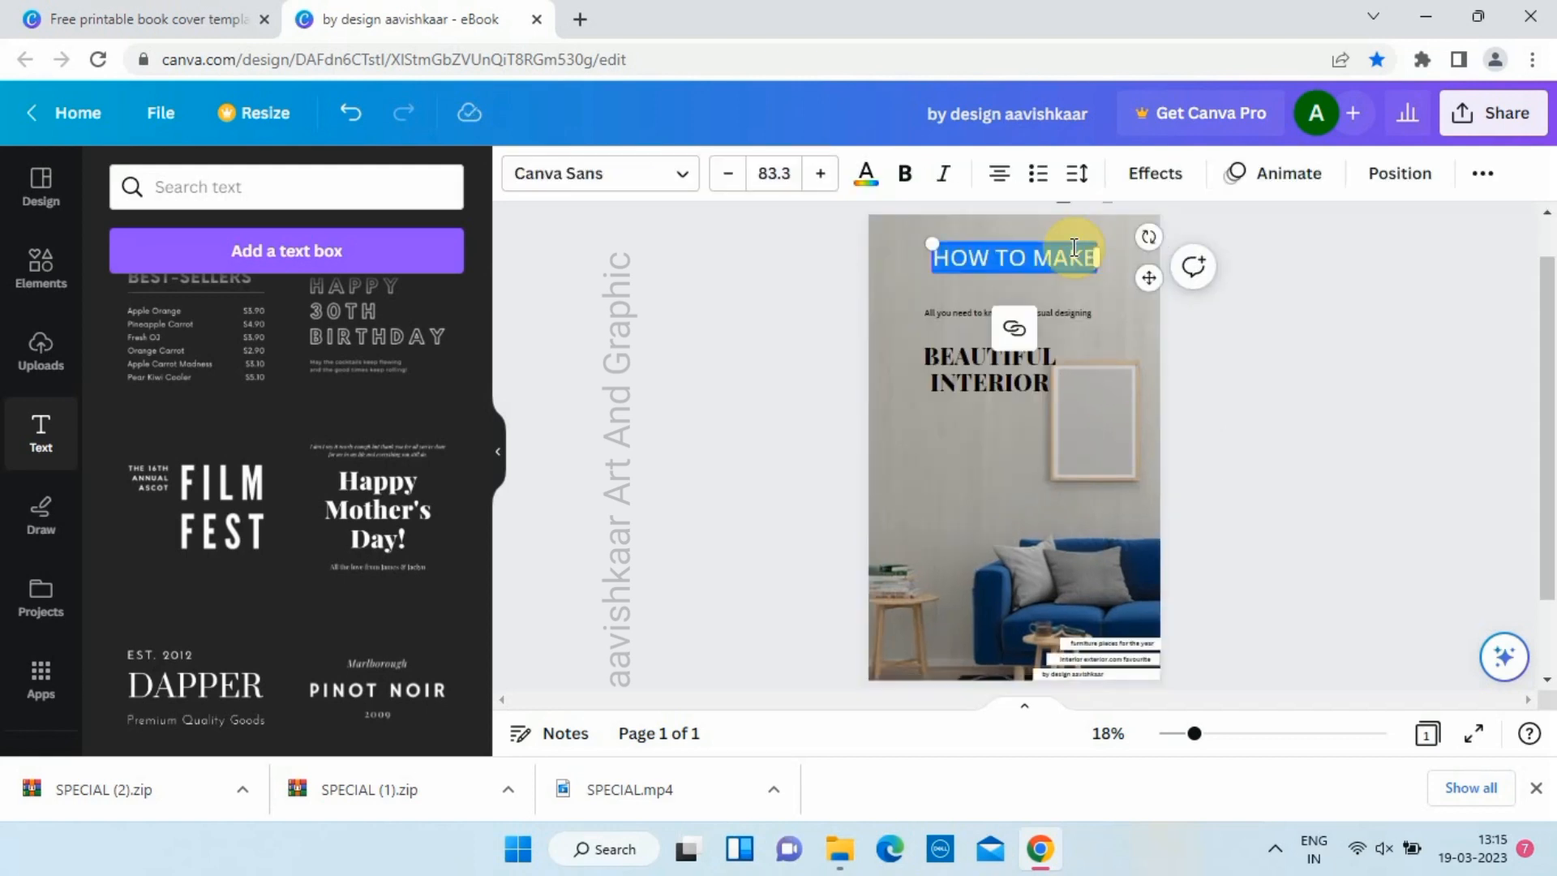
{"action": "left_click", "coordinate": [866, 173]}
{"action": "scroll", "coordinate": [288, 500], "scroll_direction": "down", "scroll_amount": 3}
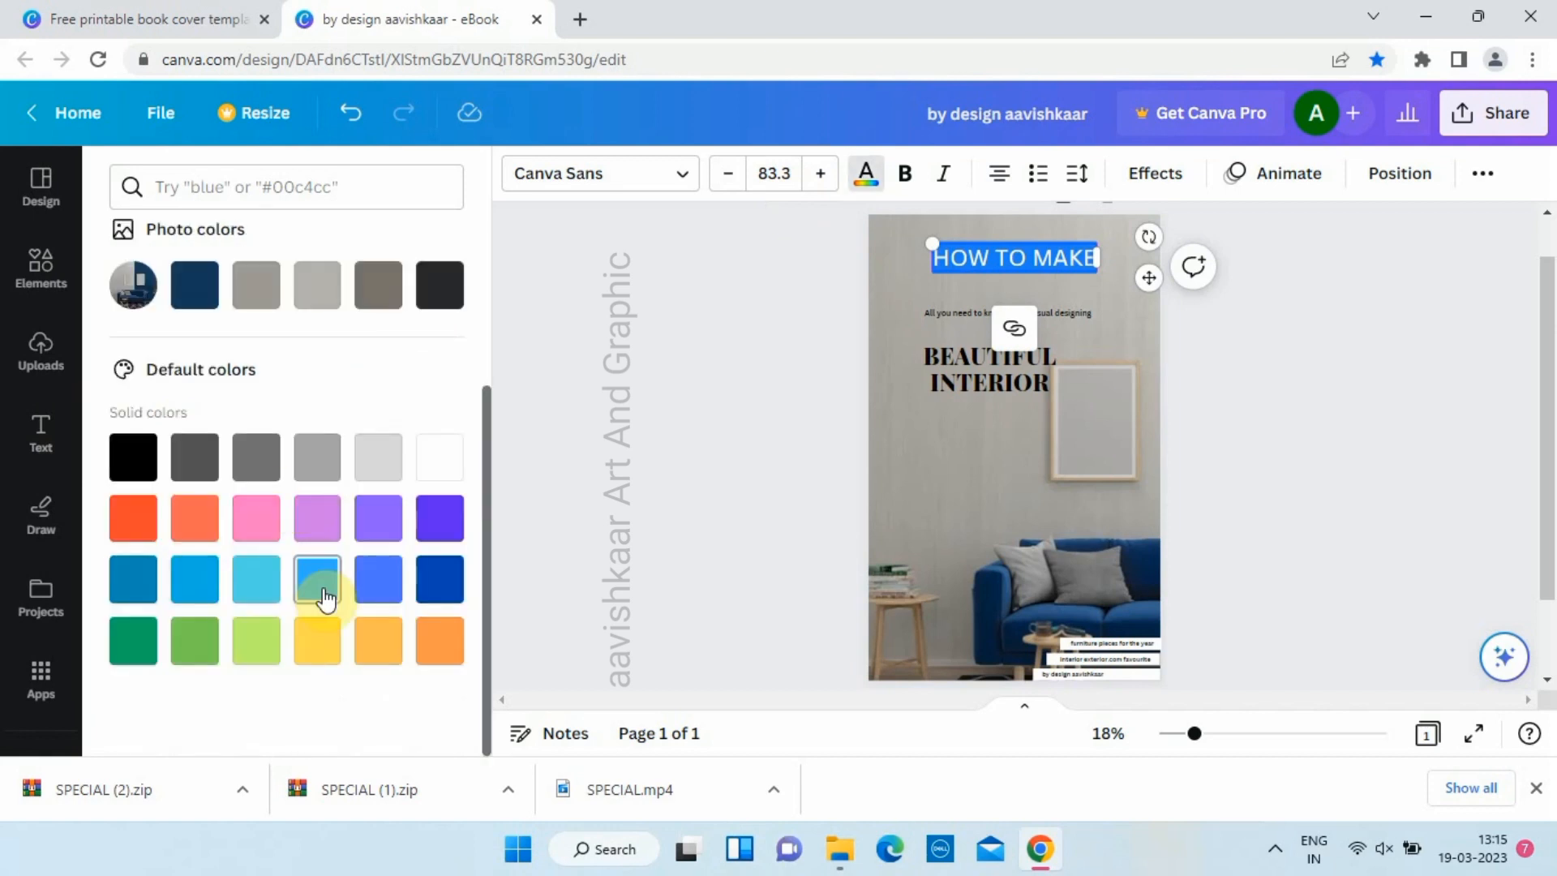
{"action": "left_click", "coordinate": [378, 457]}
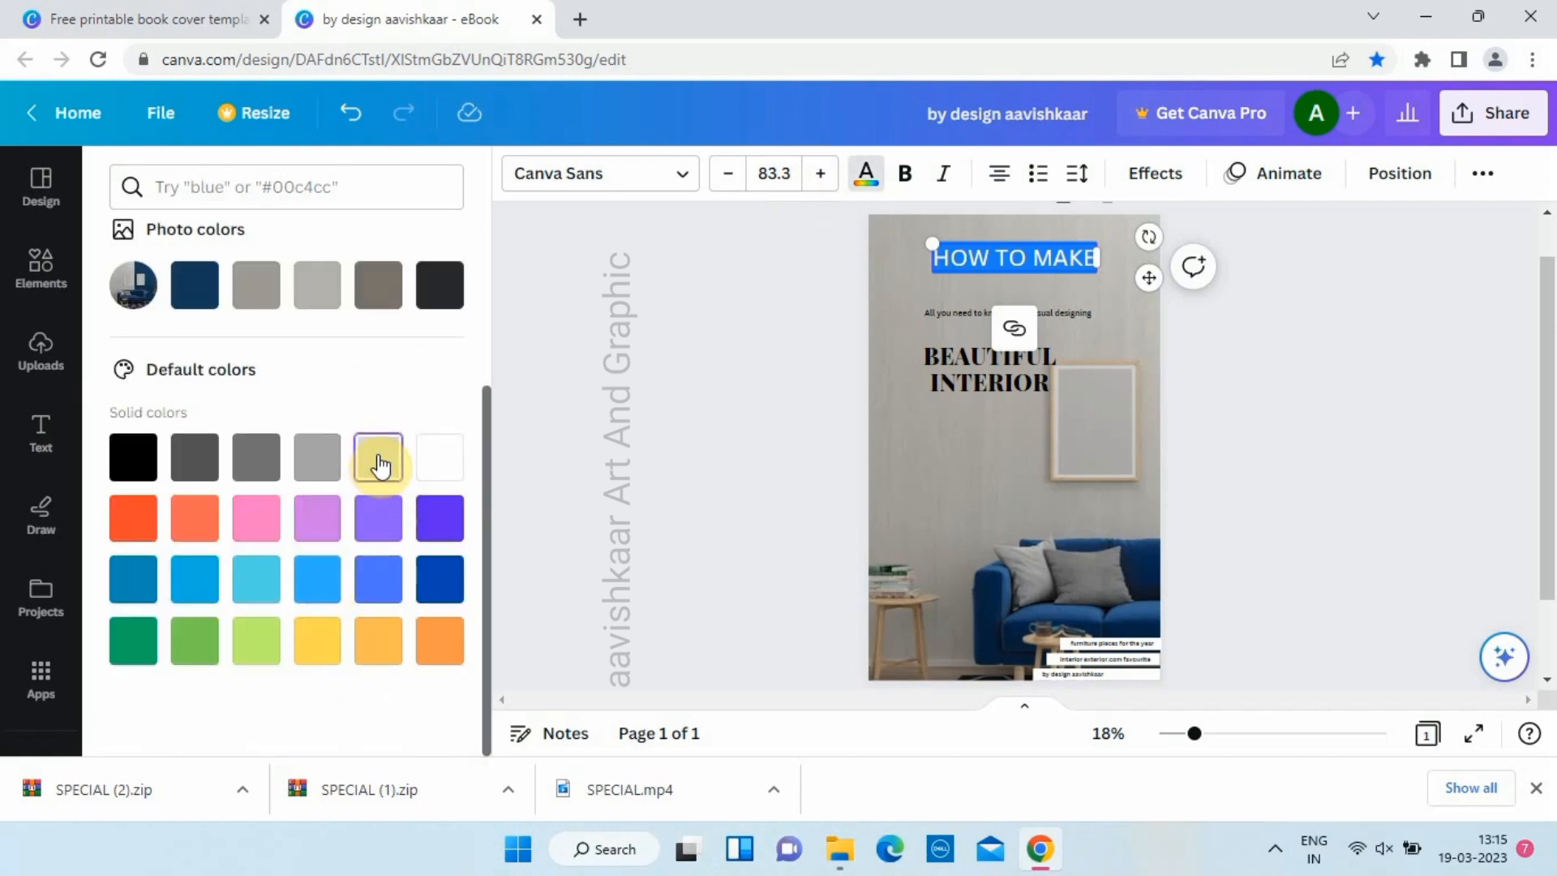
{"action": "left_click", "coordinate": [658, 359]}
- Place the "BEAUTIFUL INTERIOR" title directly under "HOW TO MAKE", with the visual designing subheading just beneath it
{"action": "left_click_drag", "start_coordinate": [980, 381], "coordinate": [1006, 308]}
{"action": "left_click", "coordinate": [998, 422]}
{"action": "left_click_drag", "start_coordinate": [997, 421], "coordinate": [1014, 323]}
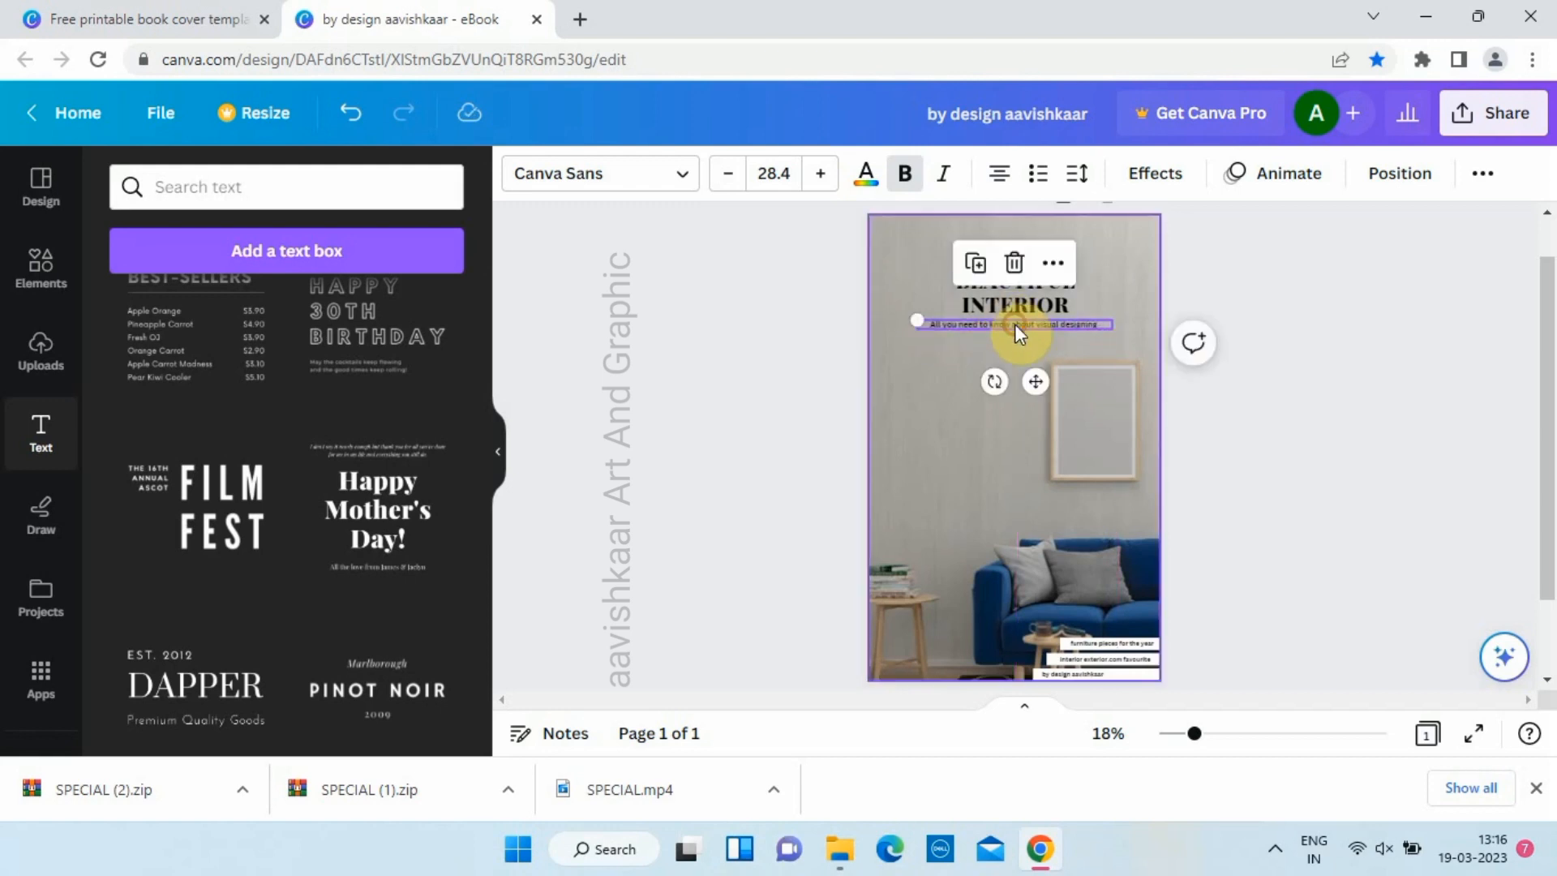
{"action": "left_click", "coordinate": [756, 415]}
- Colour the "BEAUTIFUL INTERIOR" title with the navy blue from the photo colours
{"action": "left_click", "coordinate": [1014, 292]}
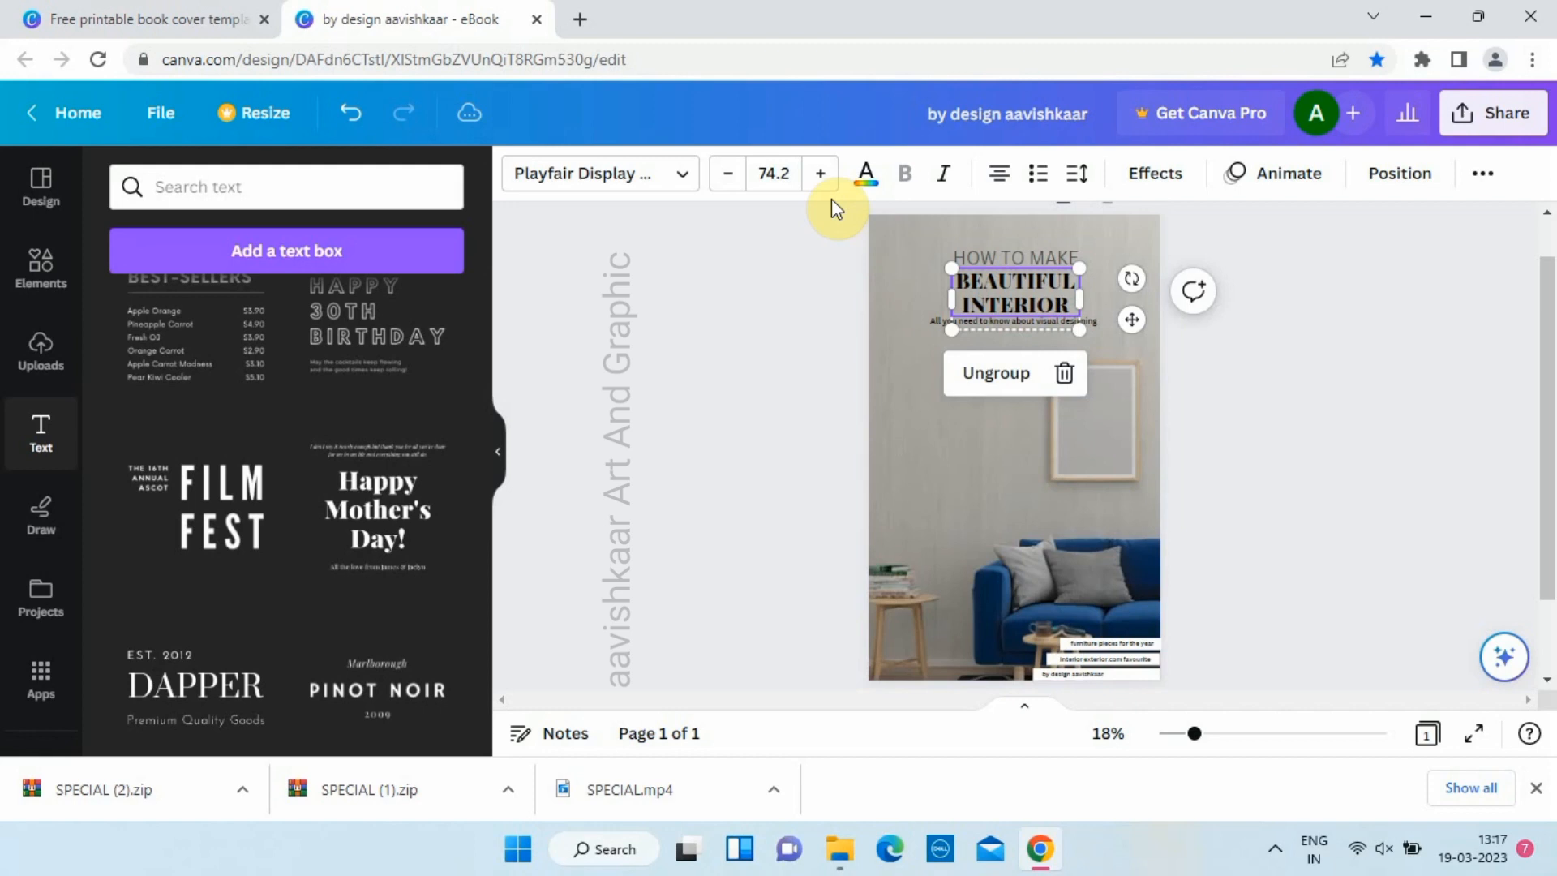
{"action": "left_click", "coordinate": [865, 174]}
{"action": "left_click", "coordinate": [194, 423]}
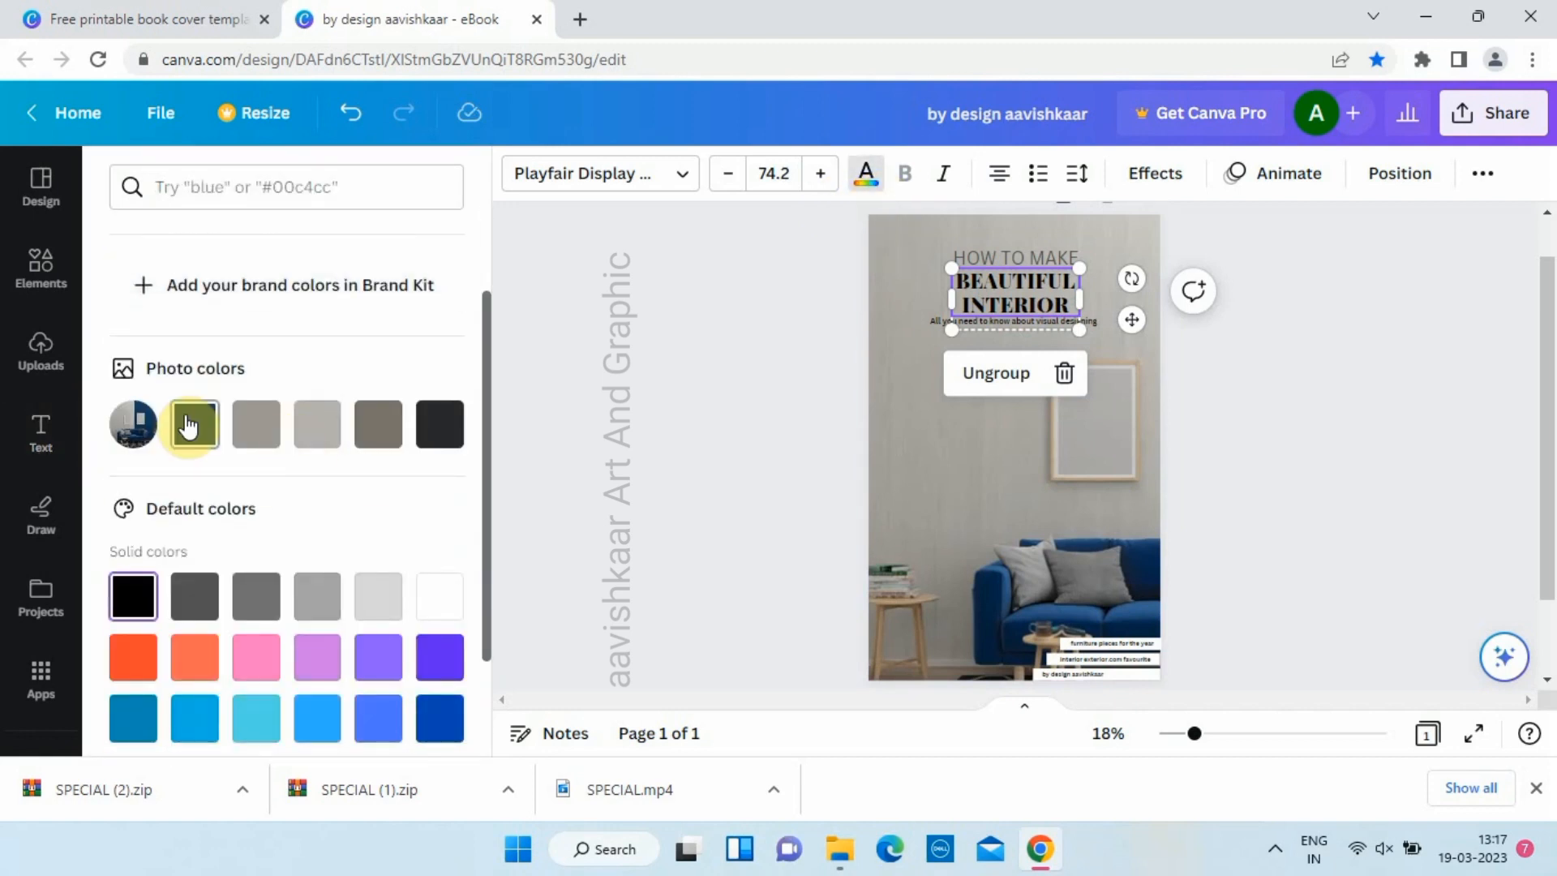
{"action": "left_click", "coordinate": [649, 393]}
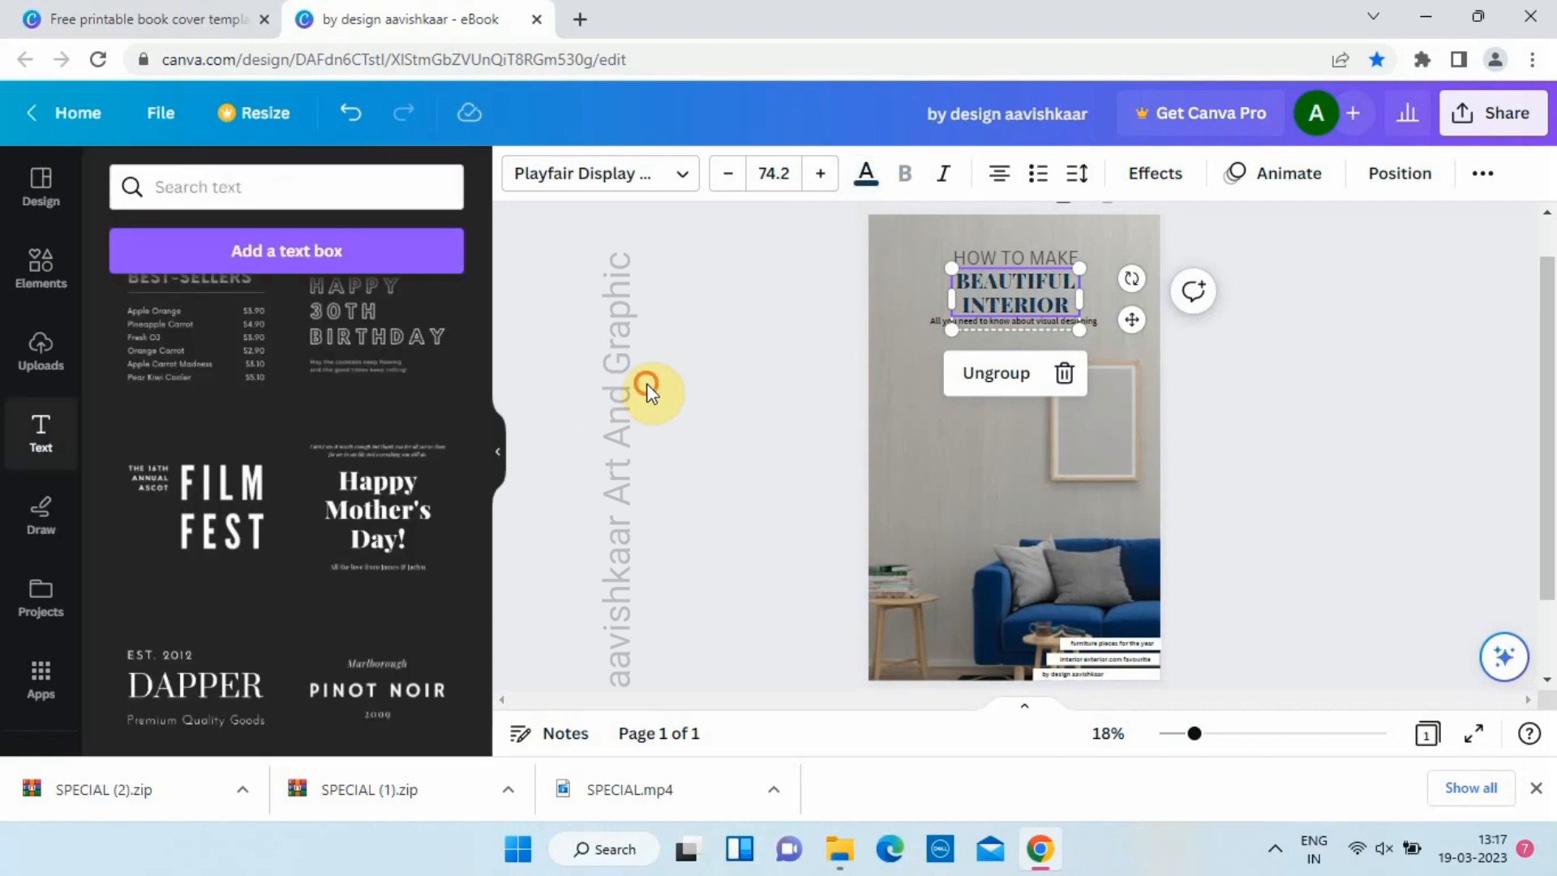
- Search the fonts for "lemon" and set the "BEAUTIFUL INTERIOR" title in Lemonada Semi Bold
{"action": "left_click", "coordinate": [1013, 294]}
{"action": "left_click", "coordinate": [654, 175]}
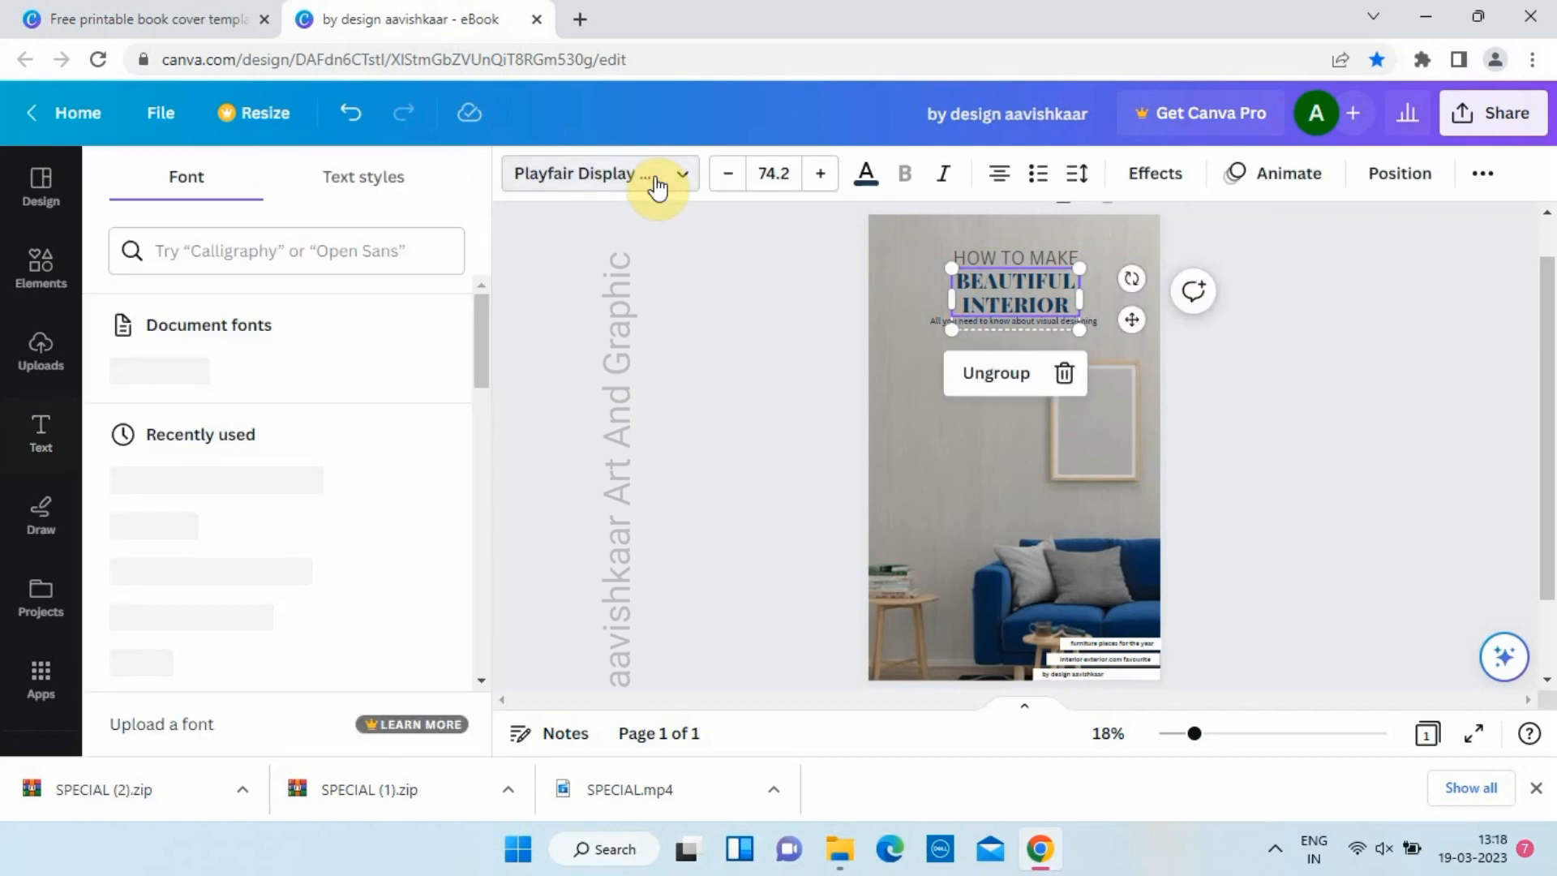
{"action": "left_click", "coordinate": [396, 256]}
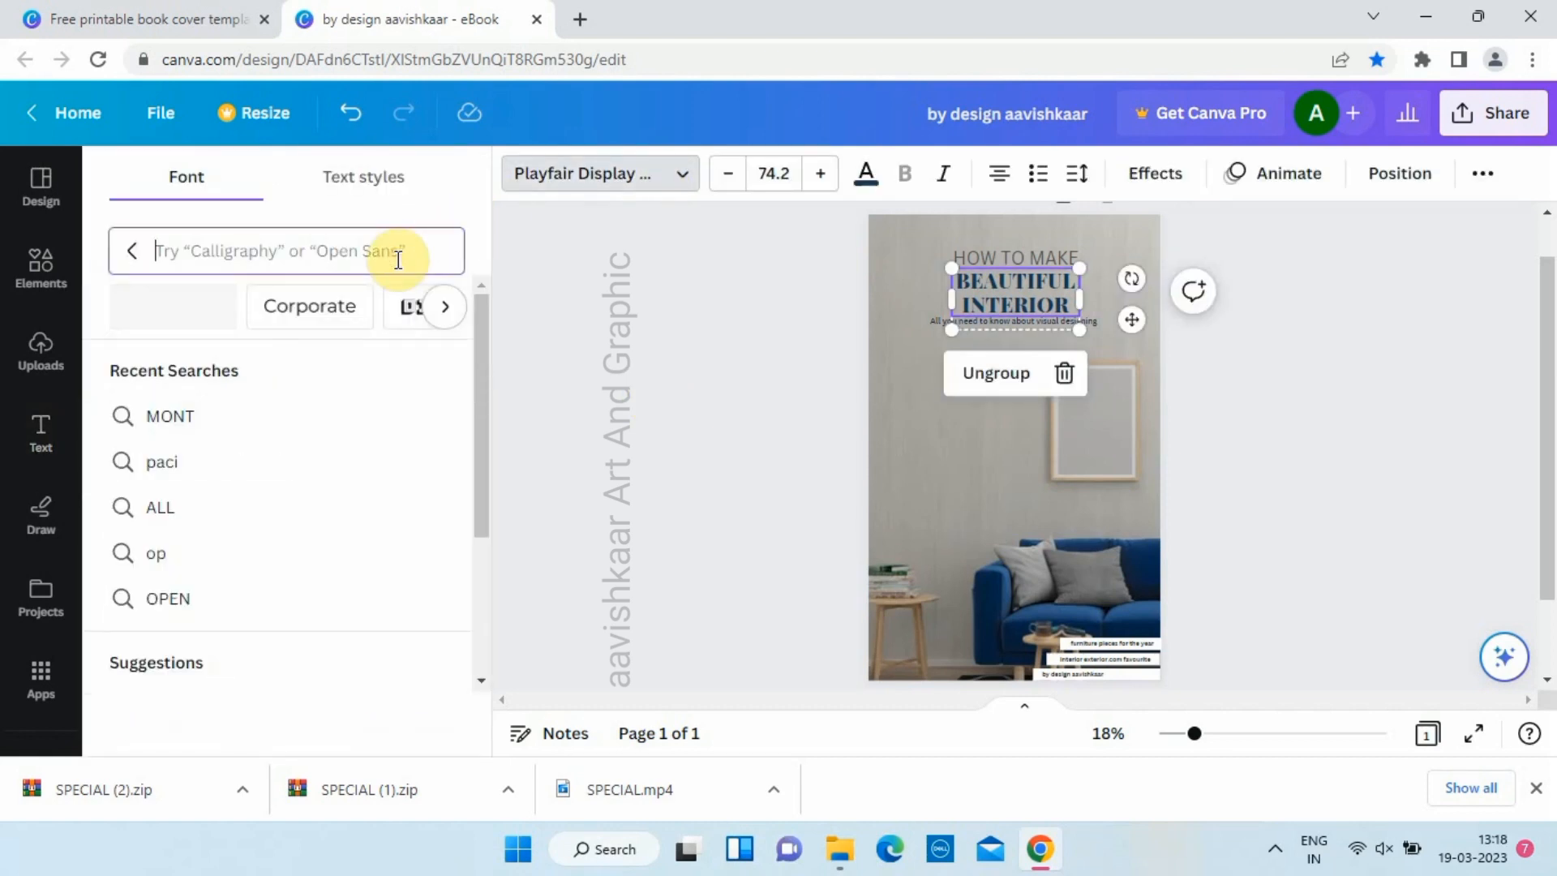
{"action": "type", "text": "lemon"}
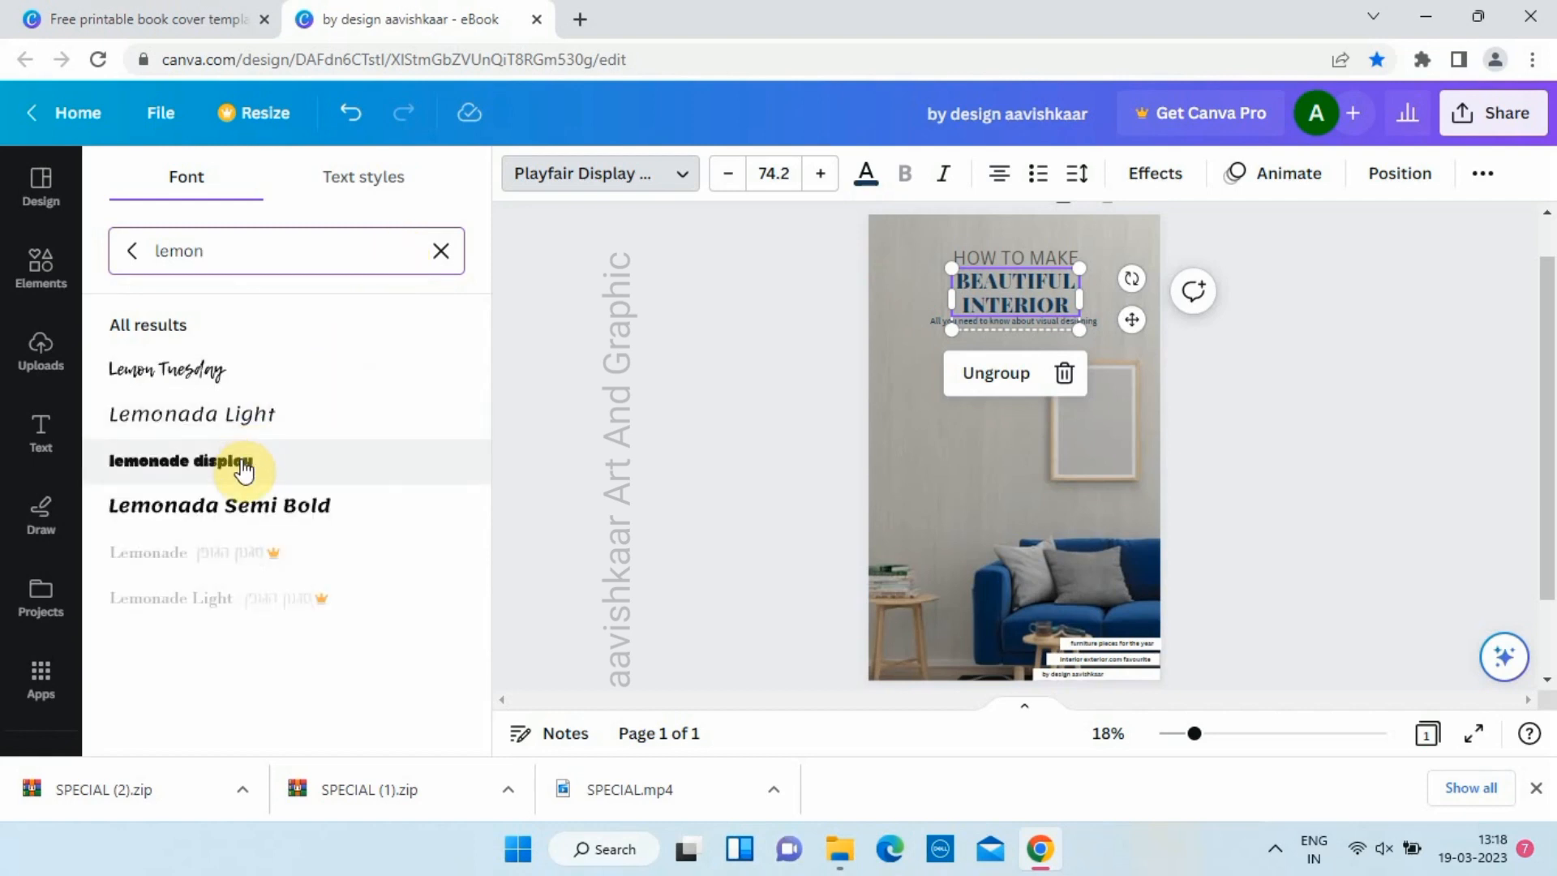
{"action": "left_click", "coordinate": [253, 508]}
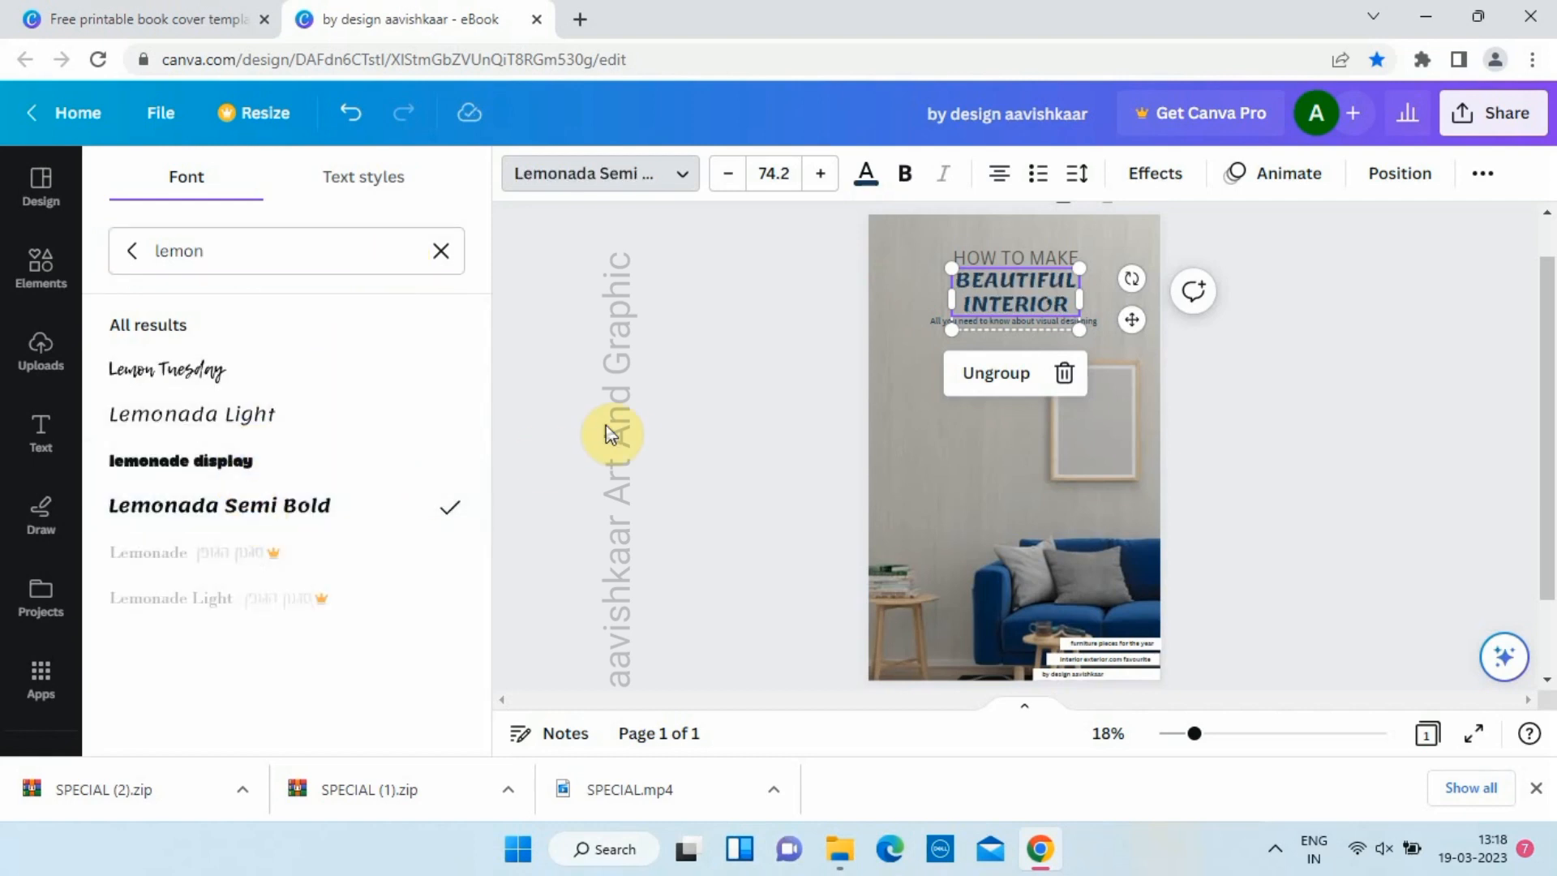
{"action": "key", "text": "Escape"}
{"action": "key", "text": "Escape"}
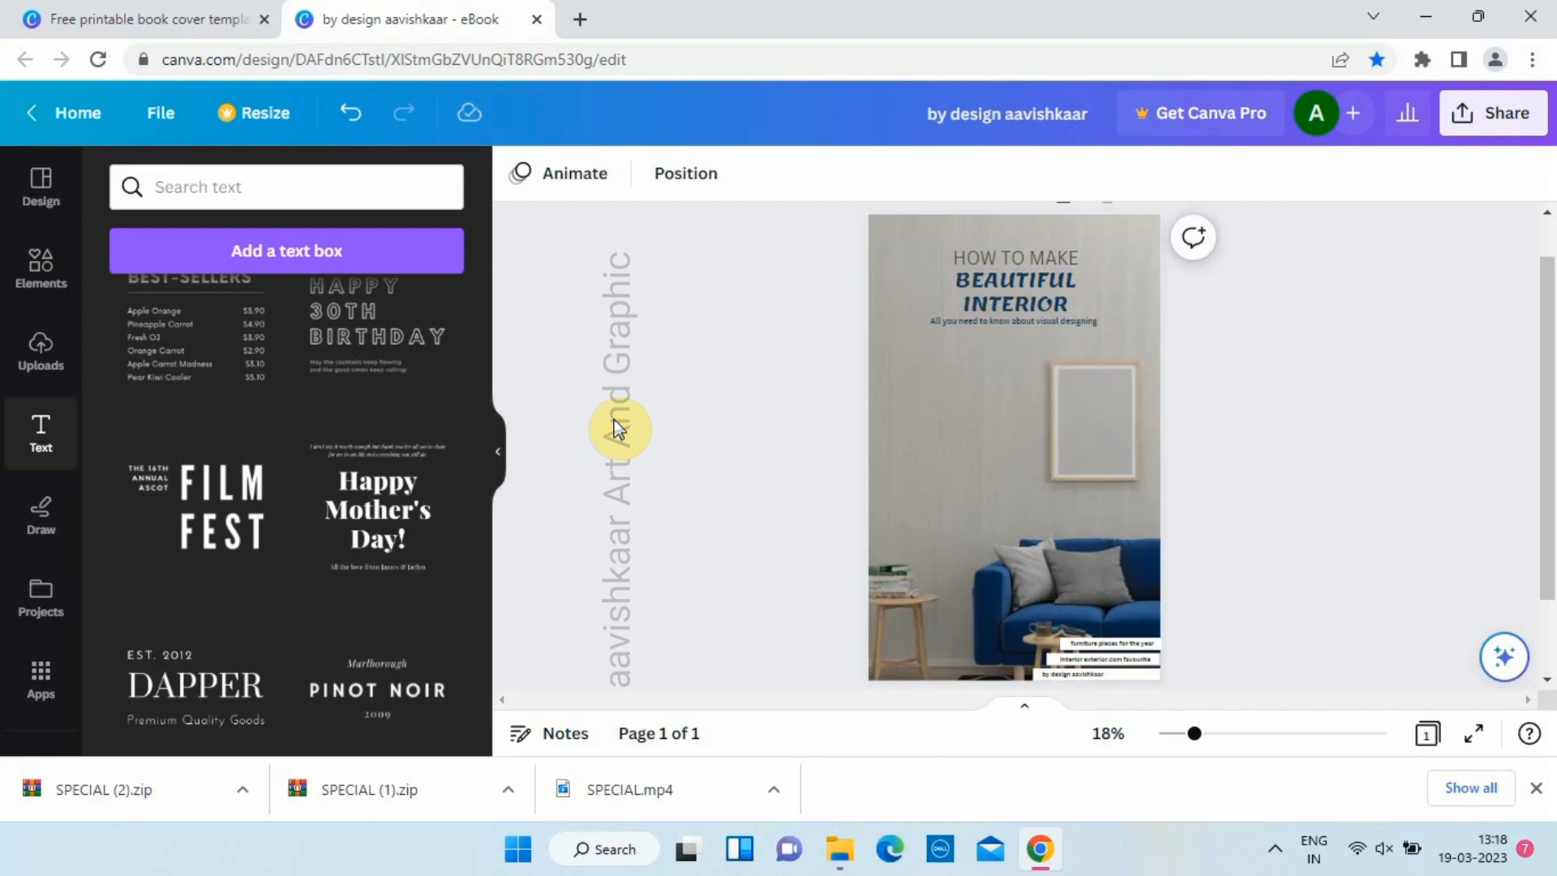
{"action": "scroll", "coordinate": [618, 428], "scroll_direction": "up", "scroll_amount": 3}
{"action": "left_click", "coordinate": [1044, 572]}
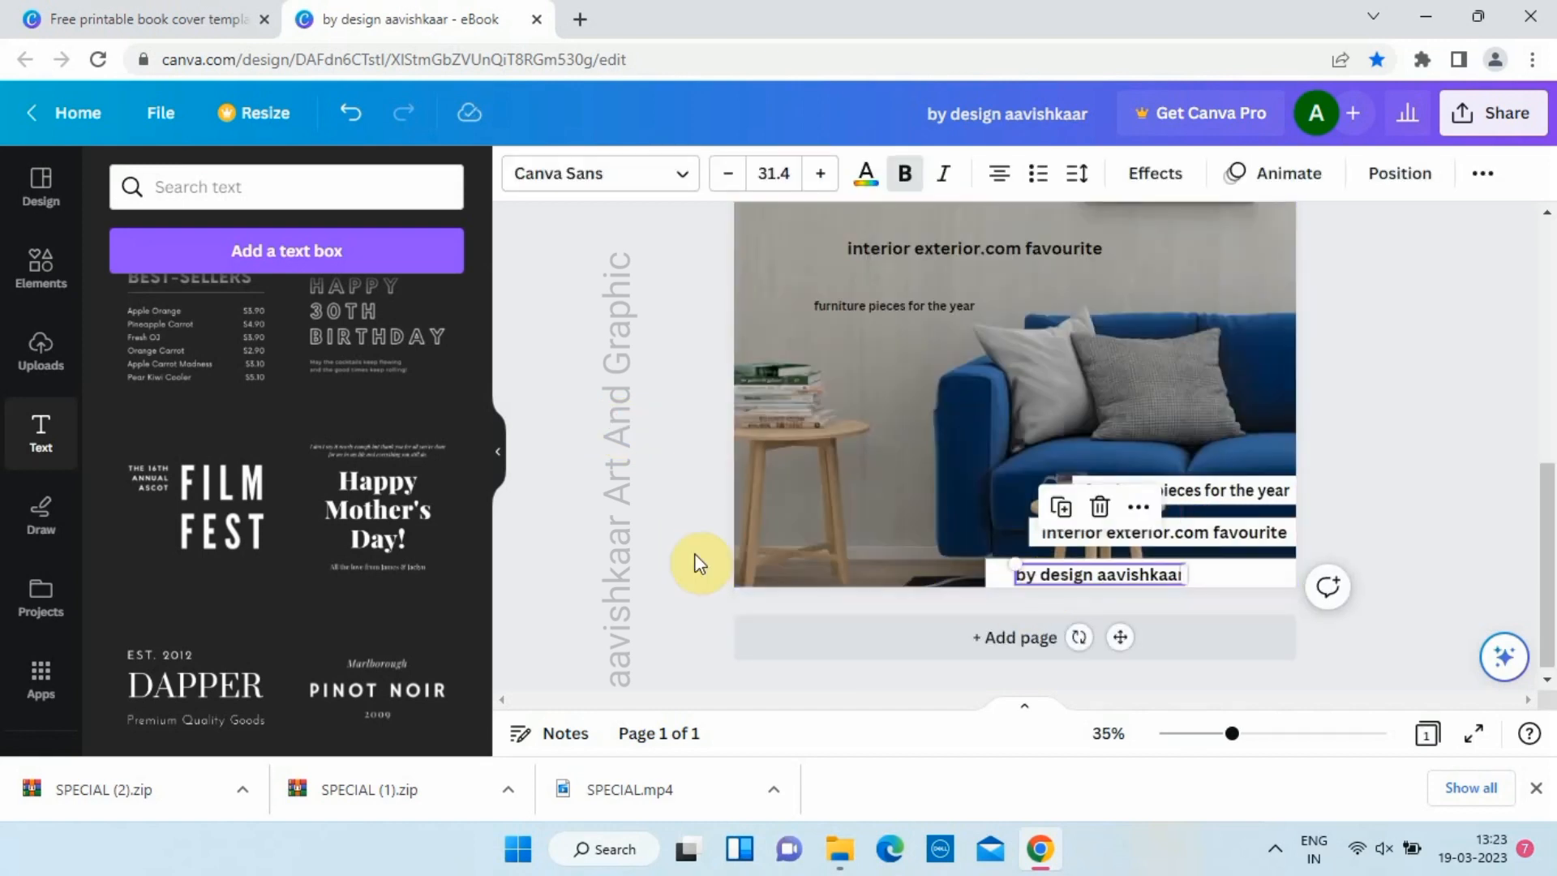
{"action": "left_click", "coordinate": [637, 538]}
{"action": "scroll", "coordinate": [637, 538], "scroll_direction": "down", "scroll_amount": 3}
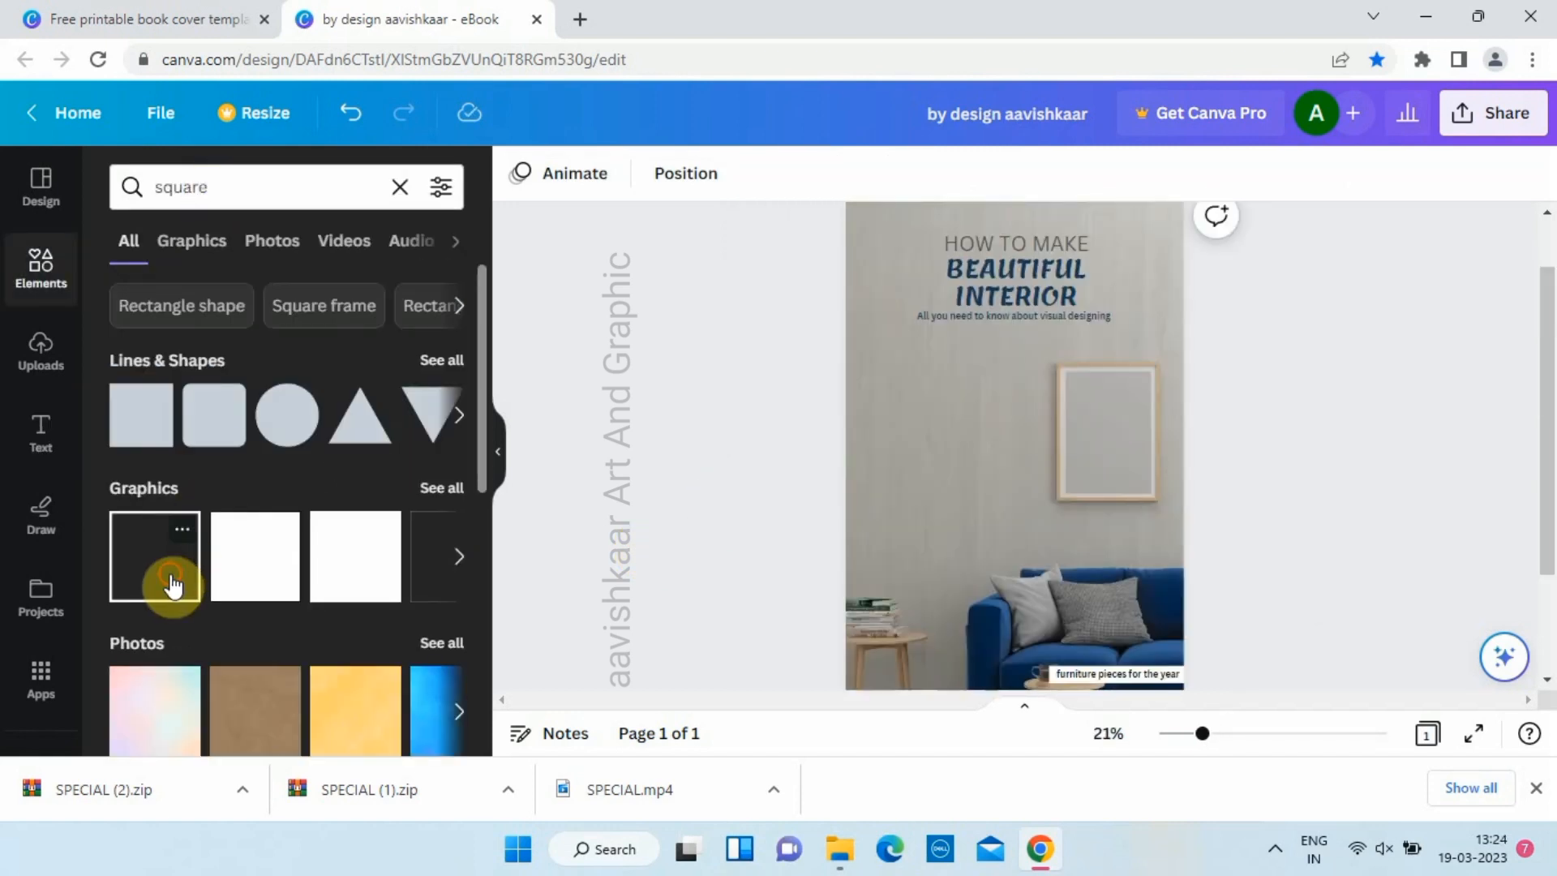
- Add the white square outline graphic and place it over the page's upper-left corner, partly off the page
{"action": "left_click", "coordinate": [171, 583]}
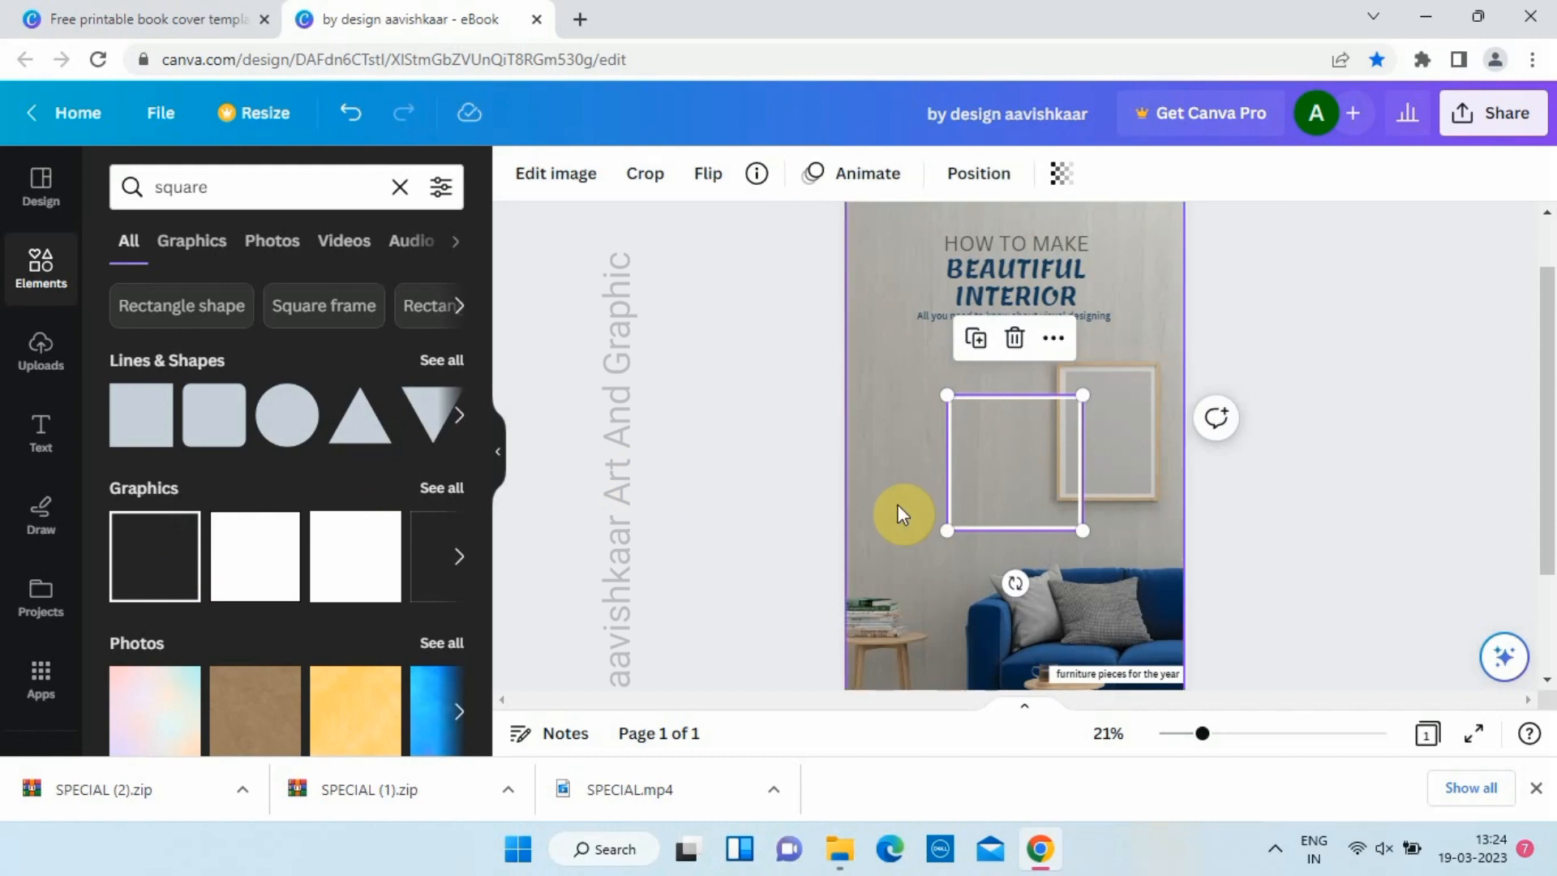
{"action": "scroll", "coordinate": [1022, 459], "scroll_direction": "up", "scroll_amount": 1}
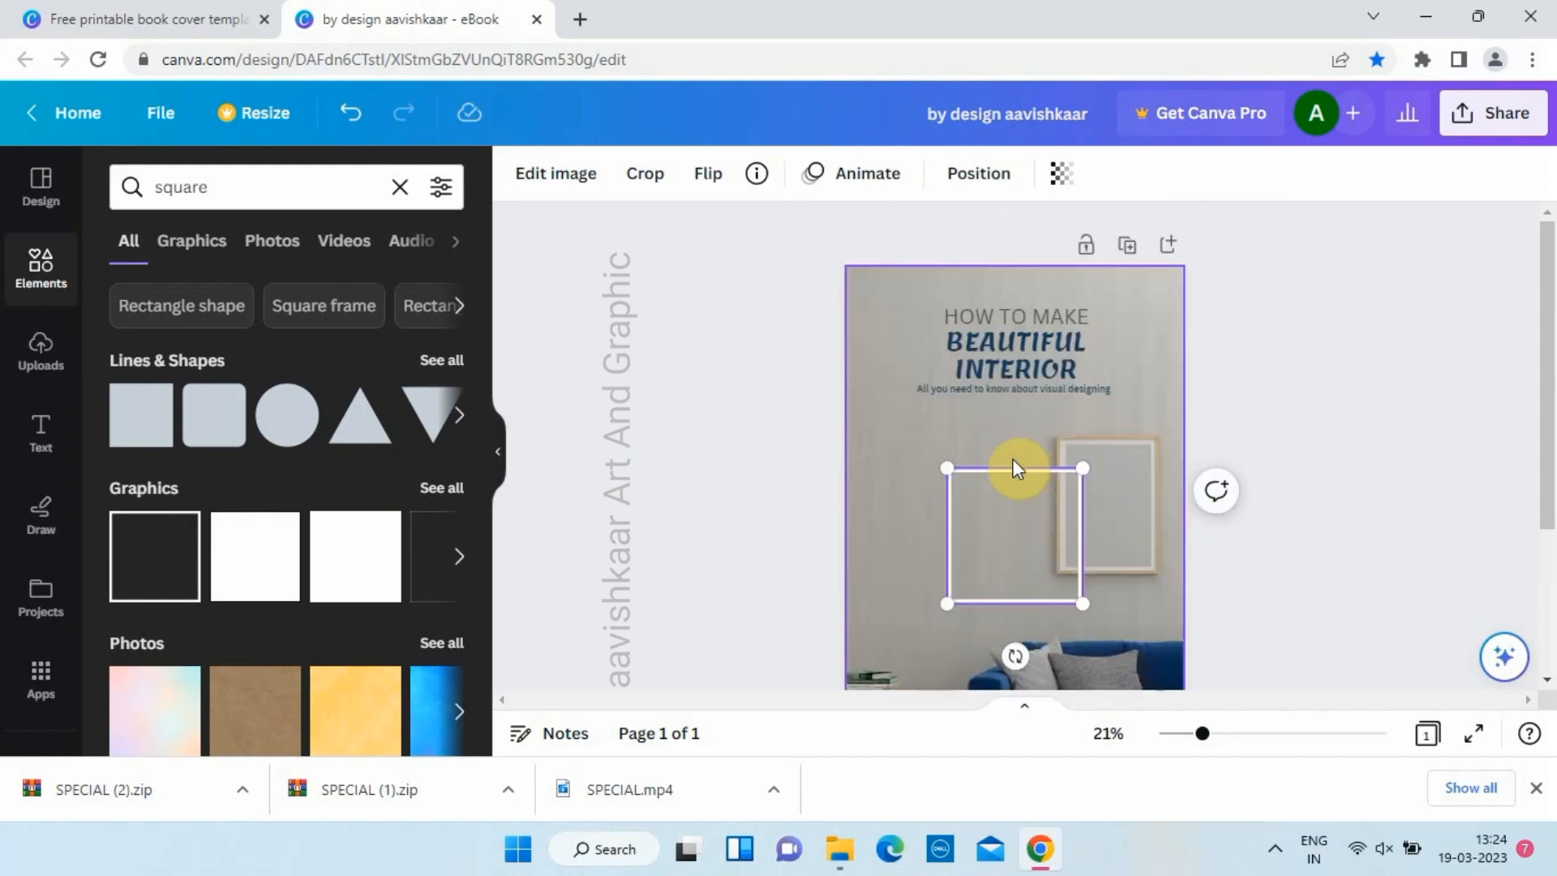
{"action": "left_click_drag", "start_coordinate": [1018, 524], "coordinate": [840, 236]}
{"action": "left_click", "coordinate": [725, 448]}
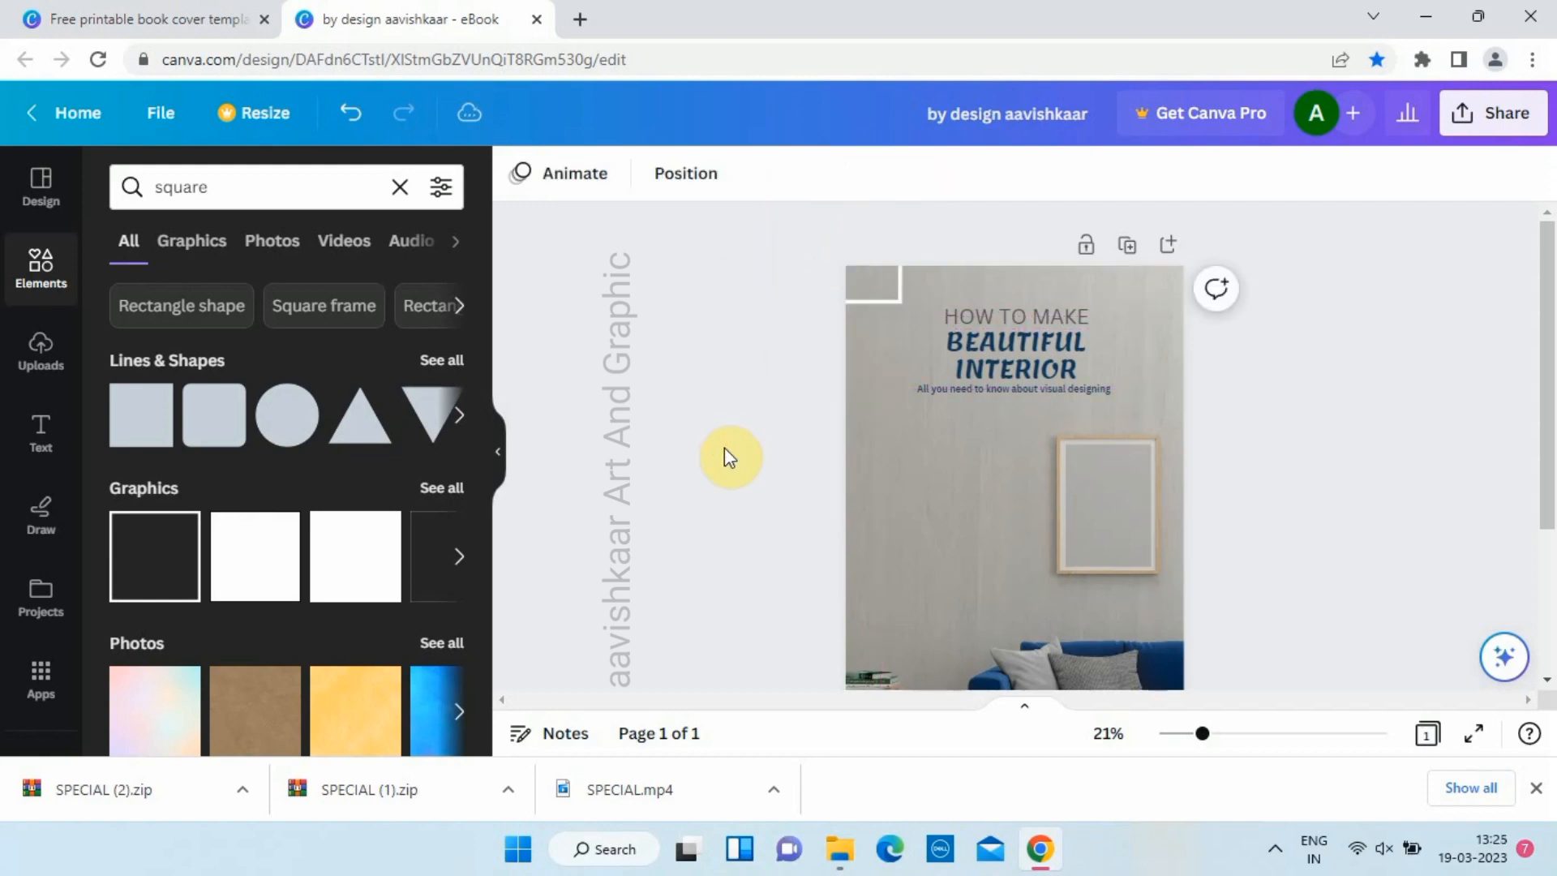
- Shift the corner square outline outward and offset a duplicate of it slightly down and to the right
{"action": "left_click", "coordinate": [863, 286]}
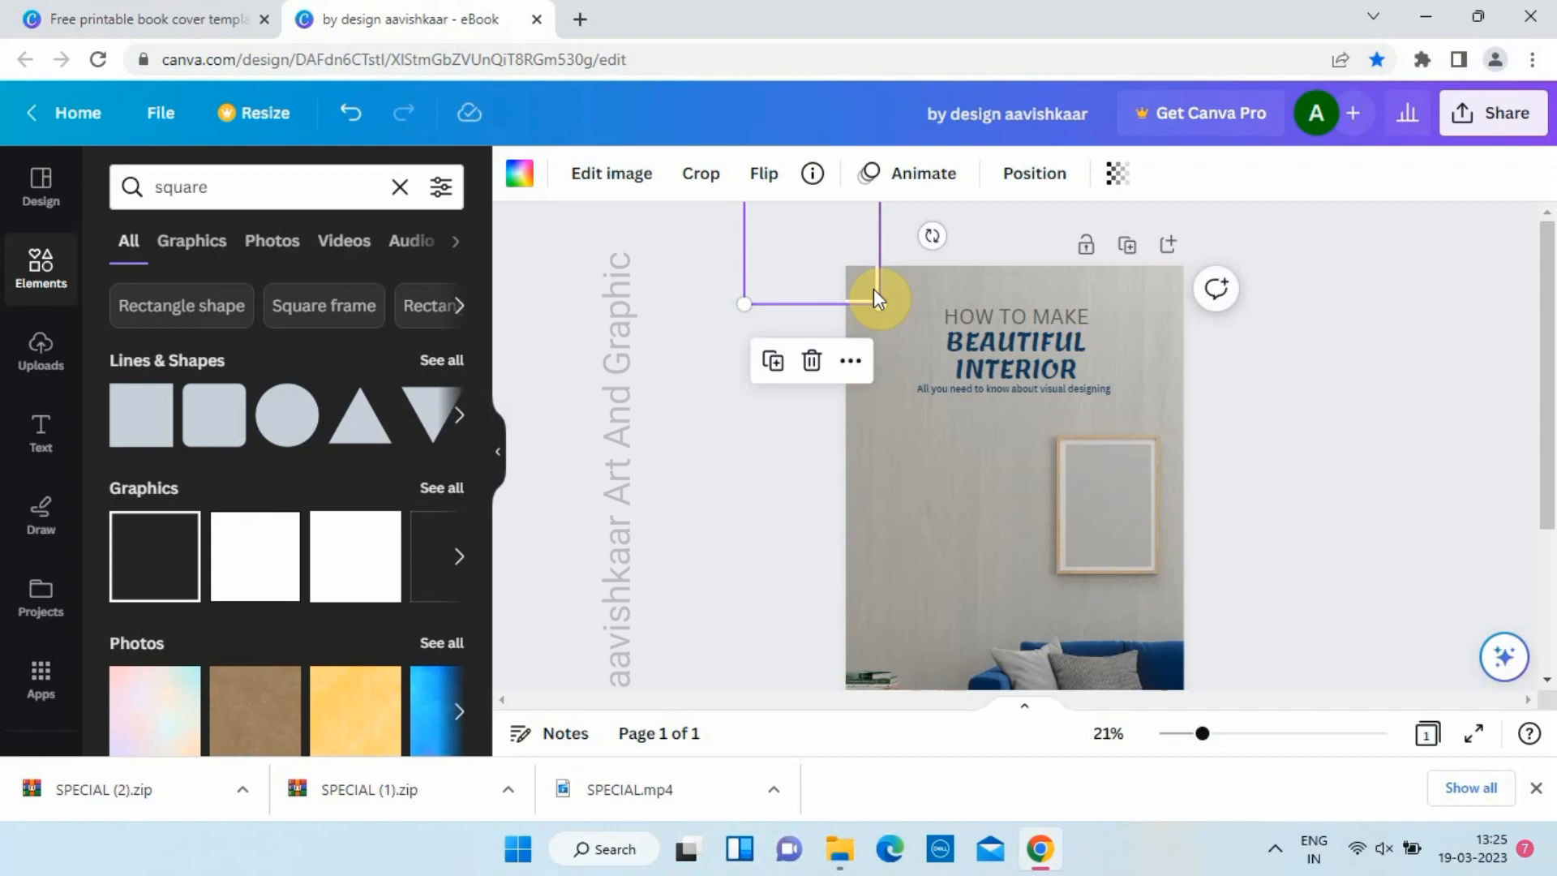
{"action": "left_click", "coordinate": [740, 392]}
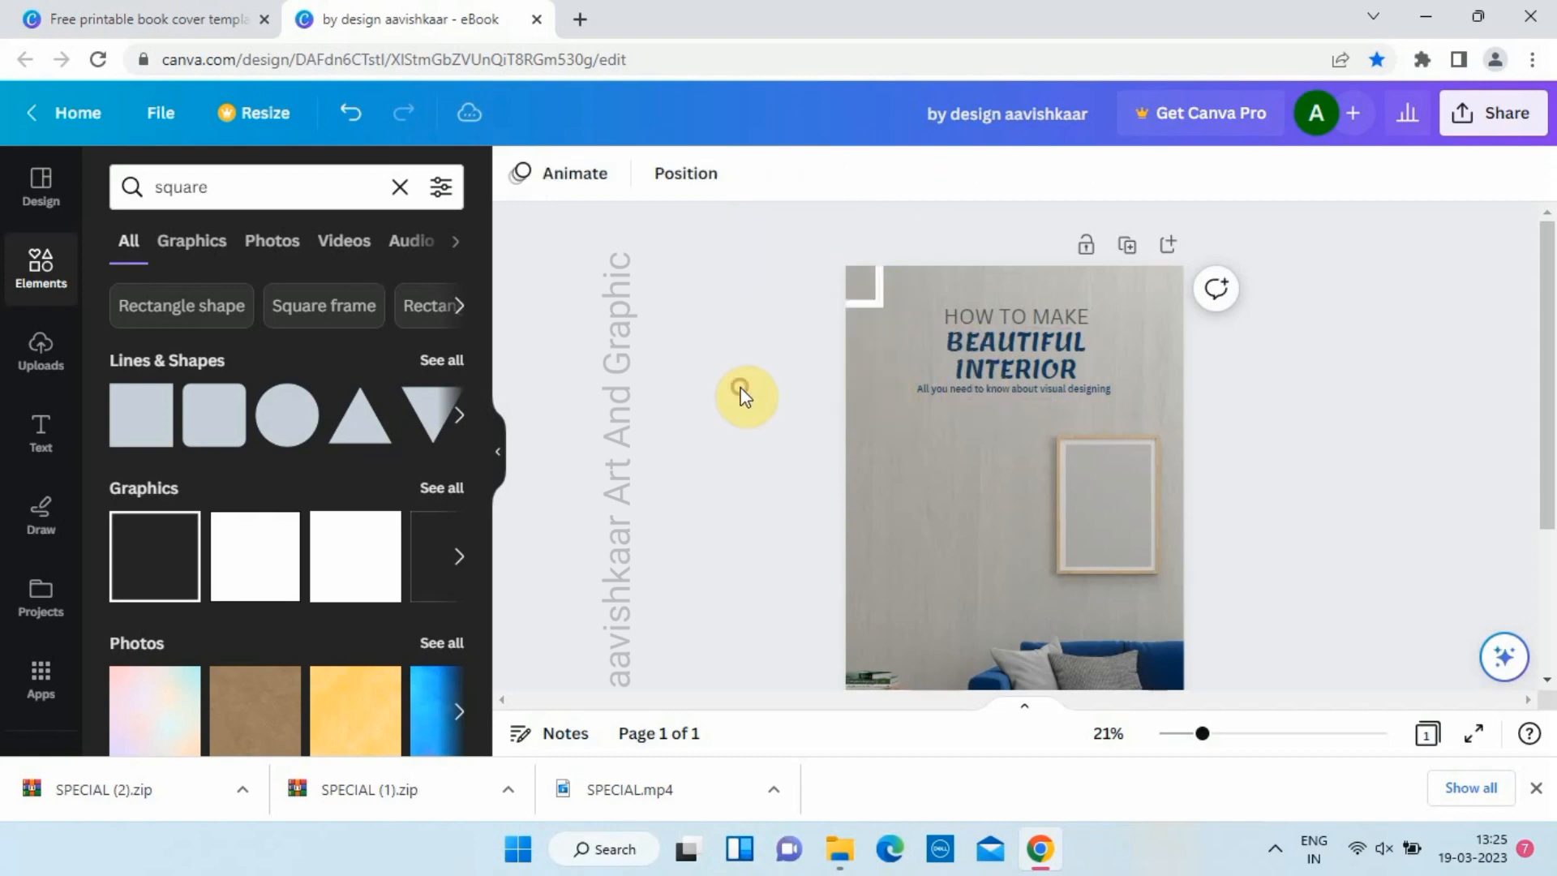
{"action": "left_click", "coordinate": [864, 304]}
{"action": "left_click_drag", "start_coordinate": [875, 302], "coordinate": [882, 305]}
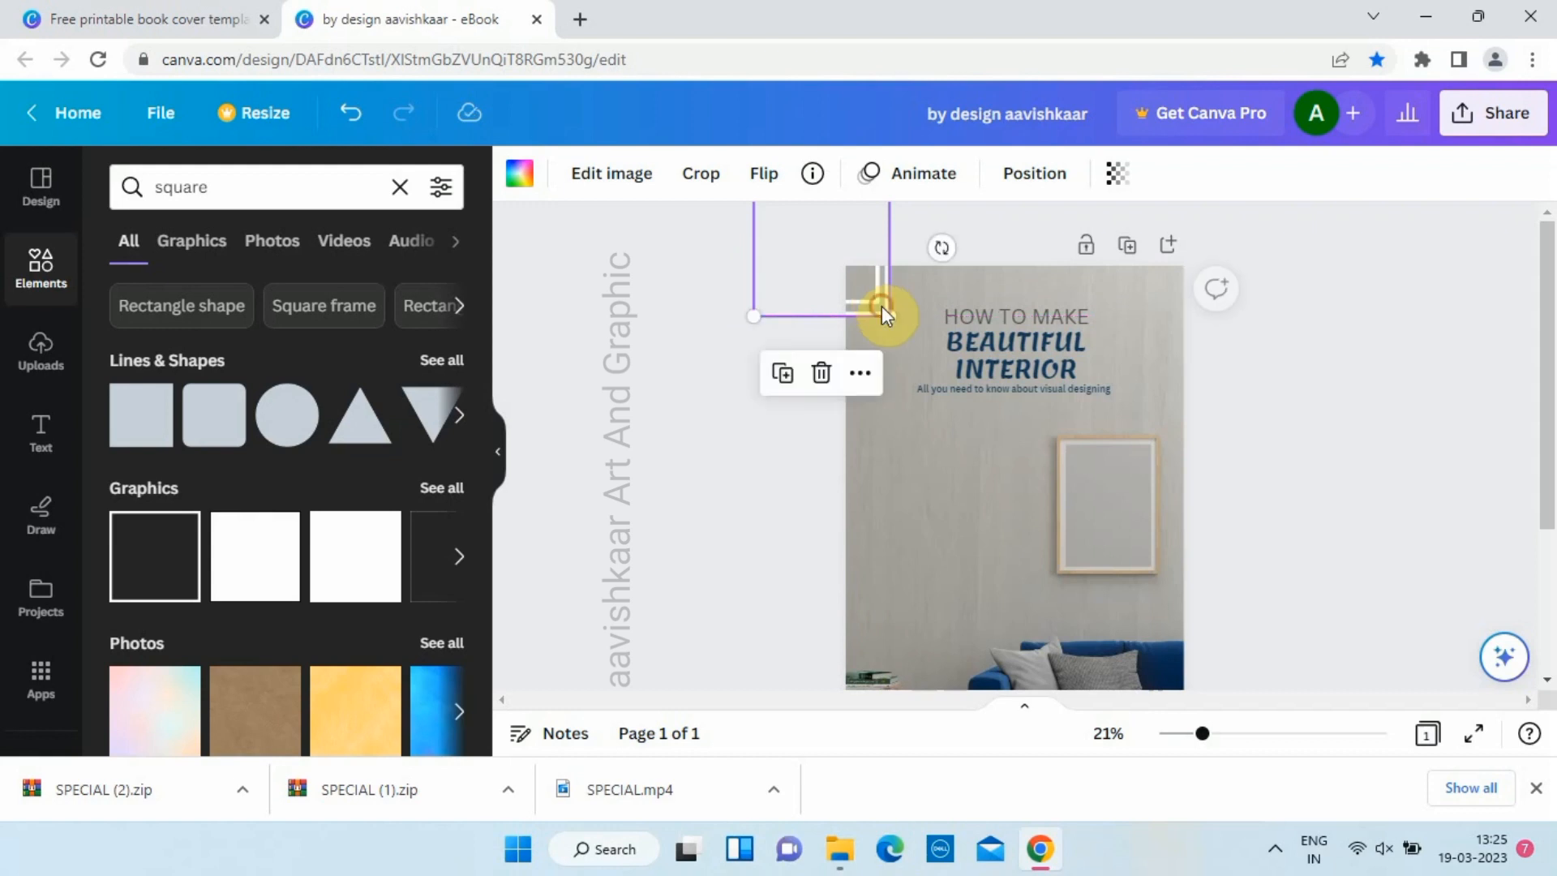
{"action": "left_click", "coordinate": [783, 439]}
- Move the outer square outline slightly closer to the inner one and duplicate it
{"action": "scroll", "coordinate": [783, 439], "scroll_direction": "up", "scroll_amount": 5}
{"action": "scroll", "coordinate": [783, 439], "scroll_direction": "up", "scroll_amount": 1}
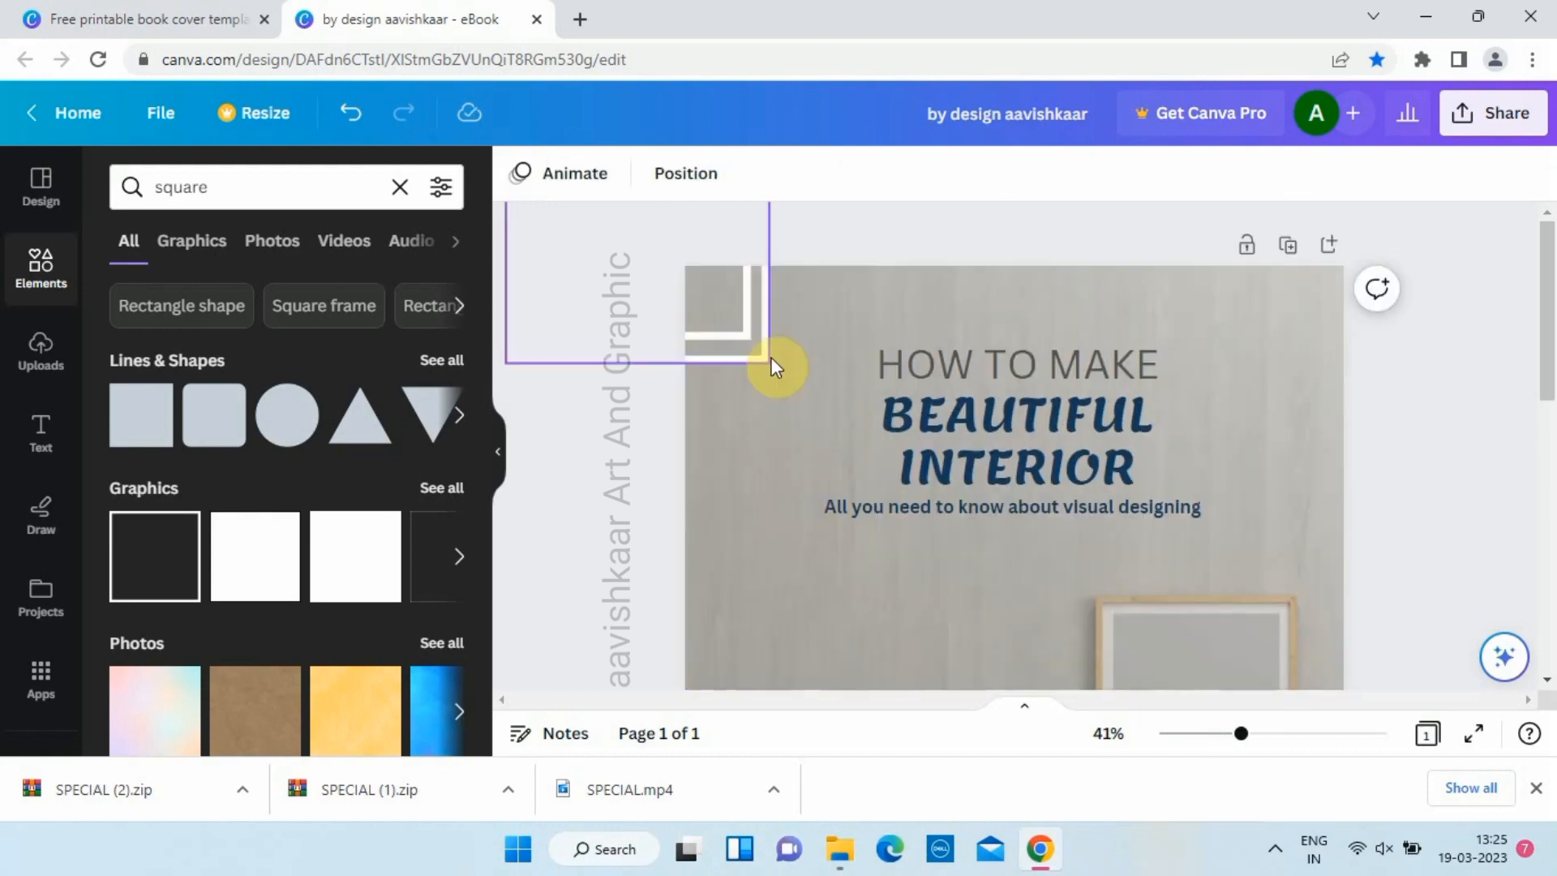
{"action": "left_click", "coordinate": [762, 366]}
{"action": "left_click_drag", "start_coordinate": [761, 361], "coordinate": [755, 351]}
{"action": "key", "text": "ctrl+d"}
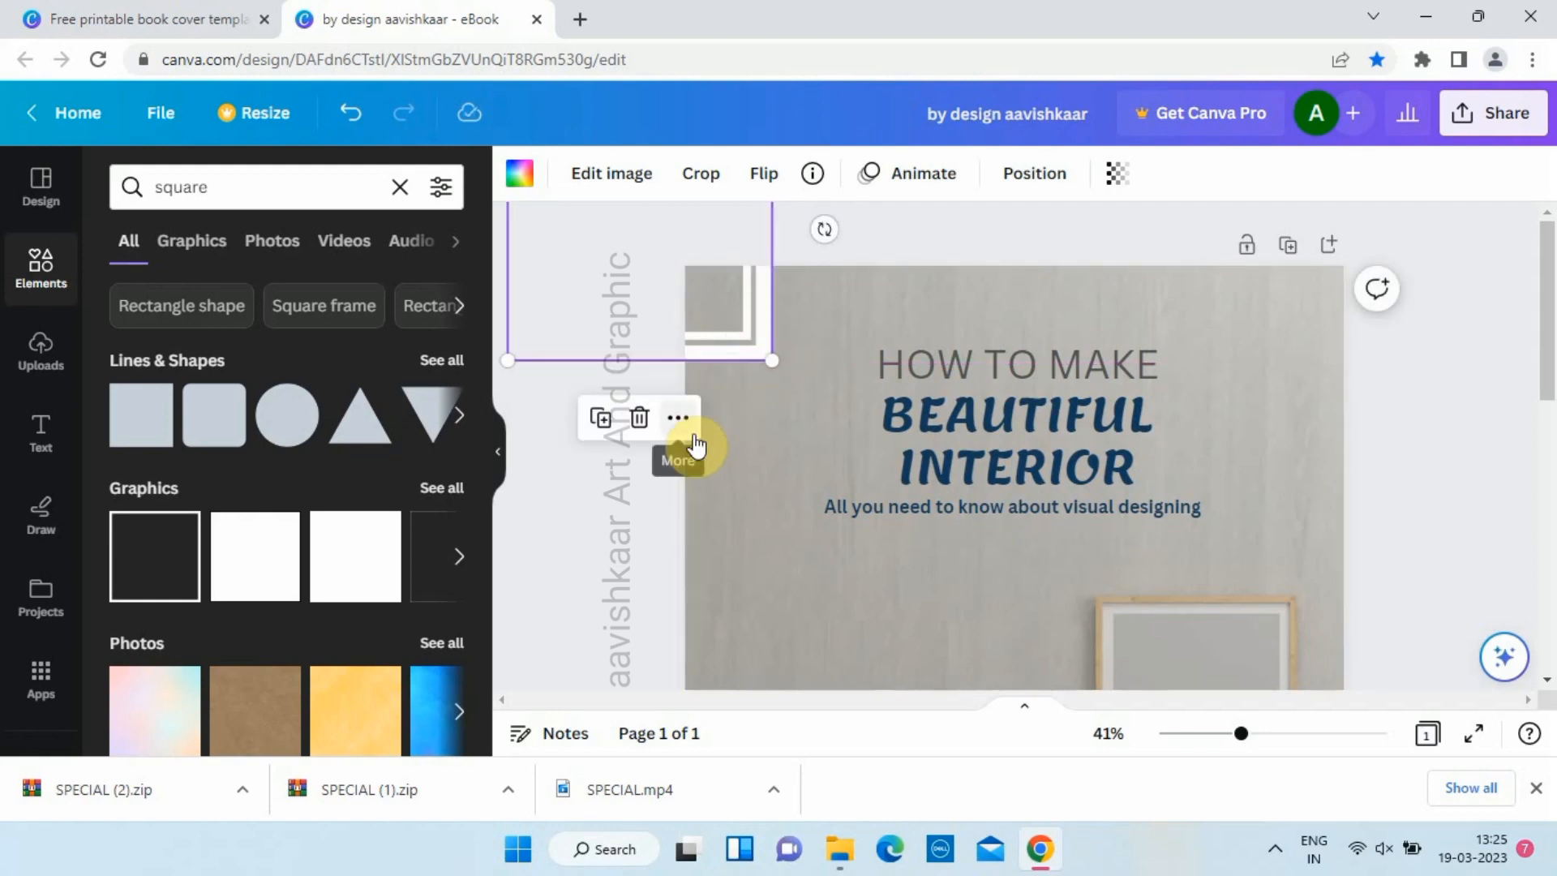
- Offset the newest duplicate outline slightly down and to the right so the corner outlines are evenly nested
{"action": "left_click_drag", "start_coordinate": [767, 347], "coordinate": [772, 352]}
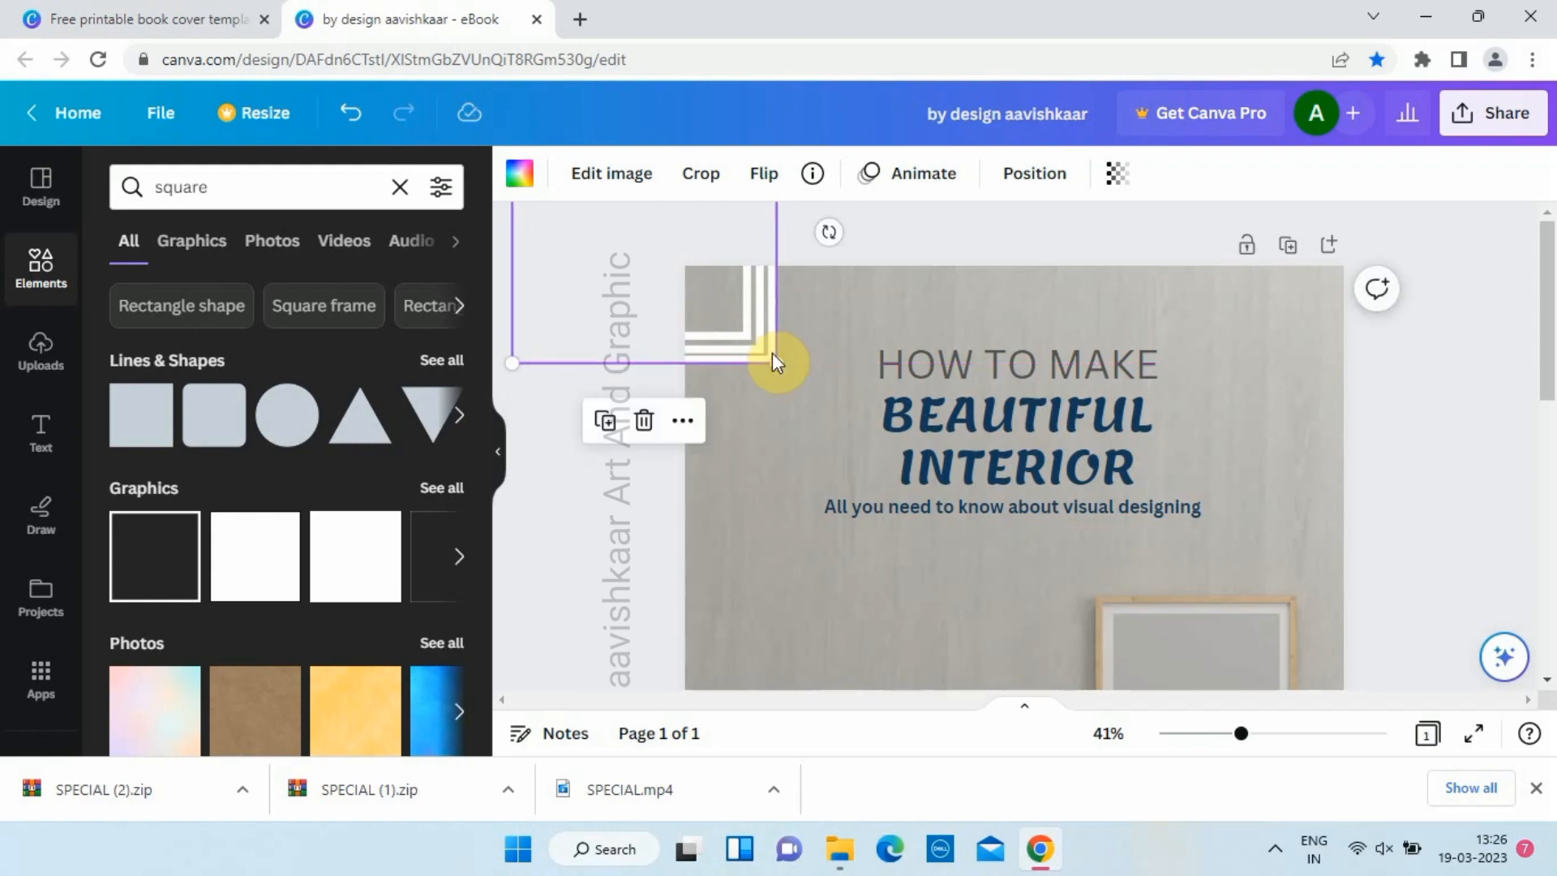
{"action": "key", "text": "Escape"}
{"action": "left_click", "coordinate": [772, 353]}
{"action": "key", "text": "Escape"}
{"action": "left_click", "coordinate": [772, 353]}
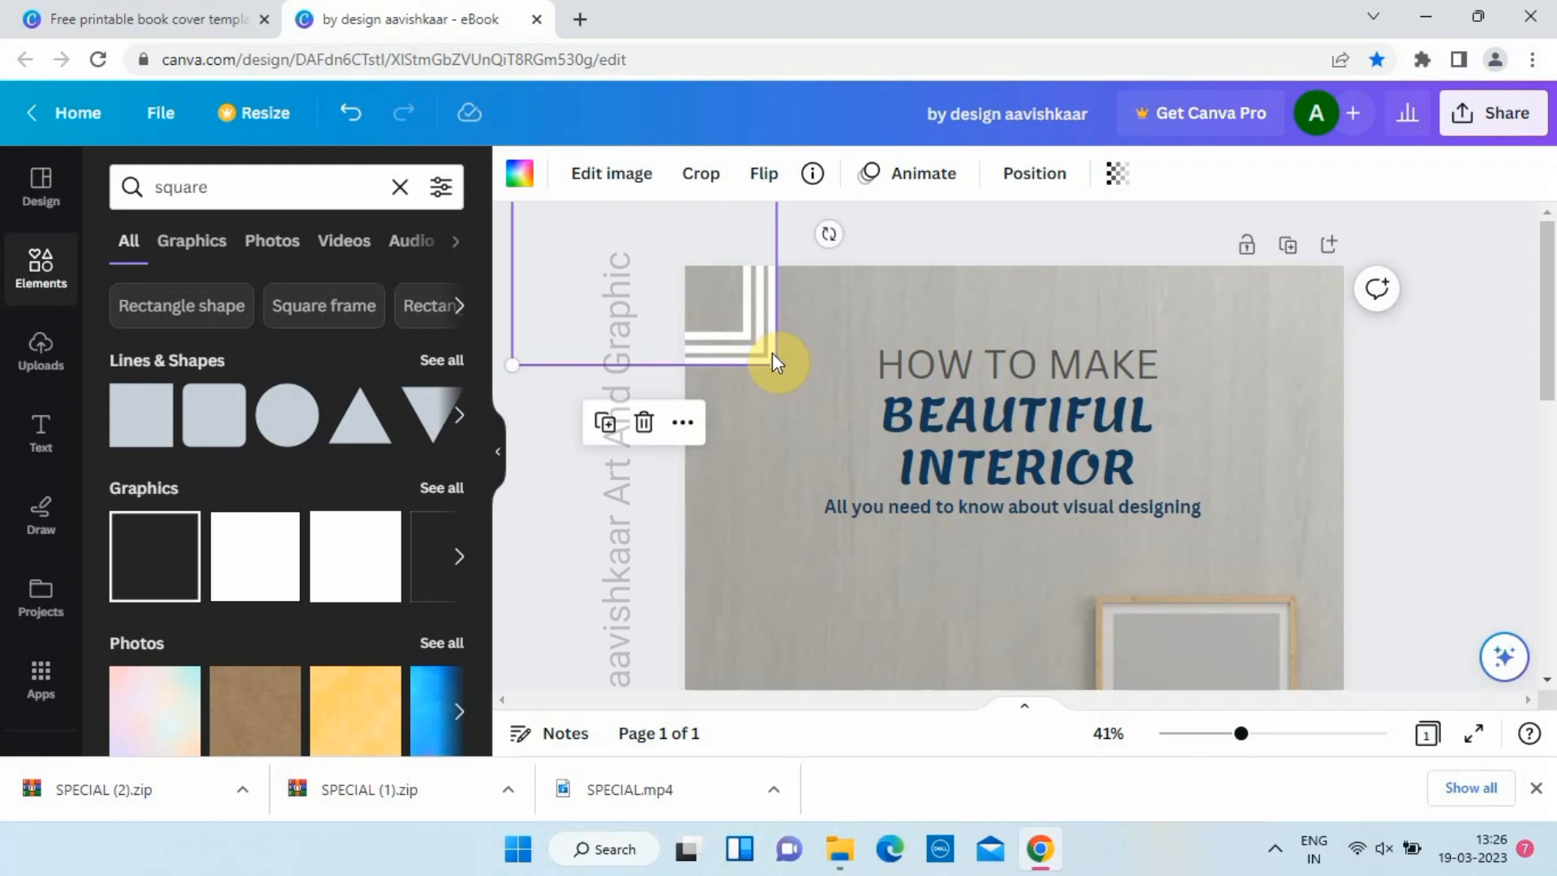
{"action": "key", "text": "Escape"}
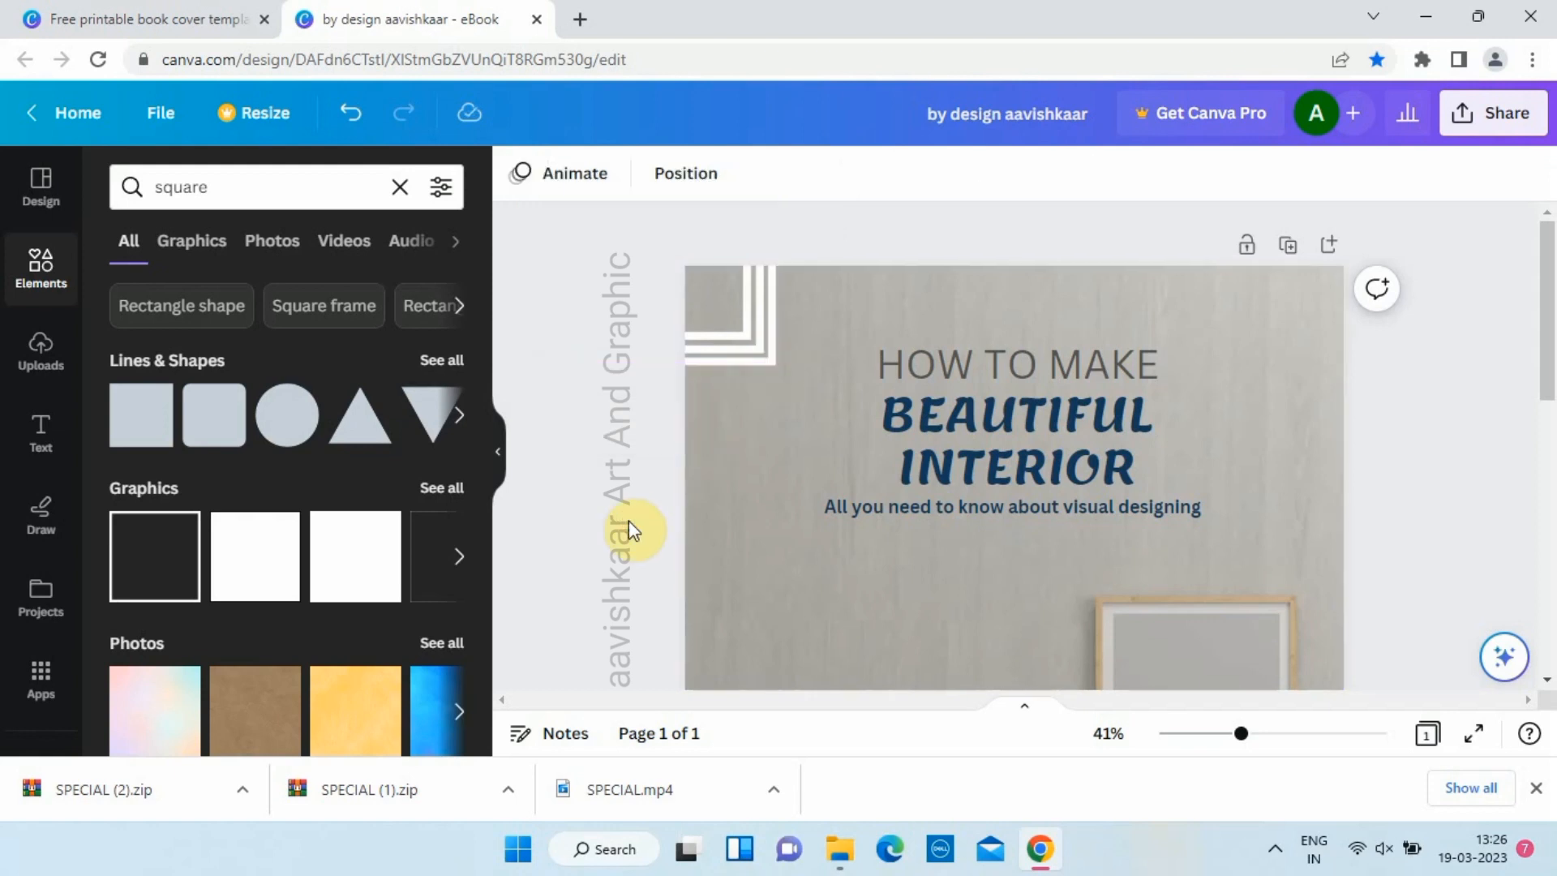
- Extend the nested corner pattern with more copies of the outermost outline, spaced evenly down and to the right
{"action": "left_click", "coordinate": [749, 348]}
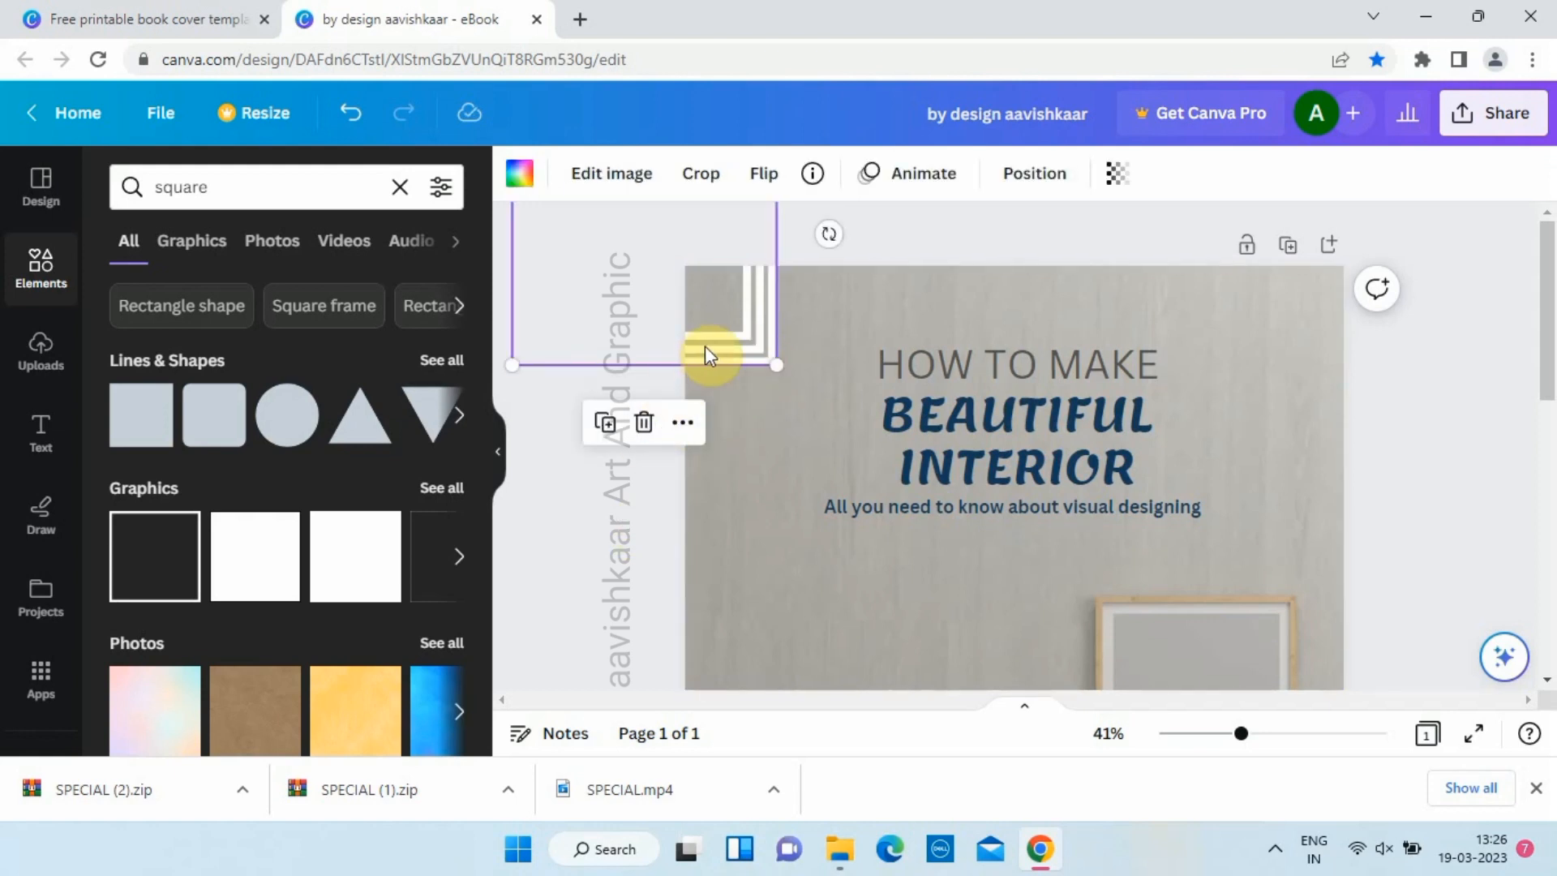
{"action": "left_click", "coordinate": [637, 556]}
{"action": "key", "text": "ctrl+v"}
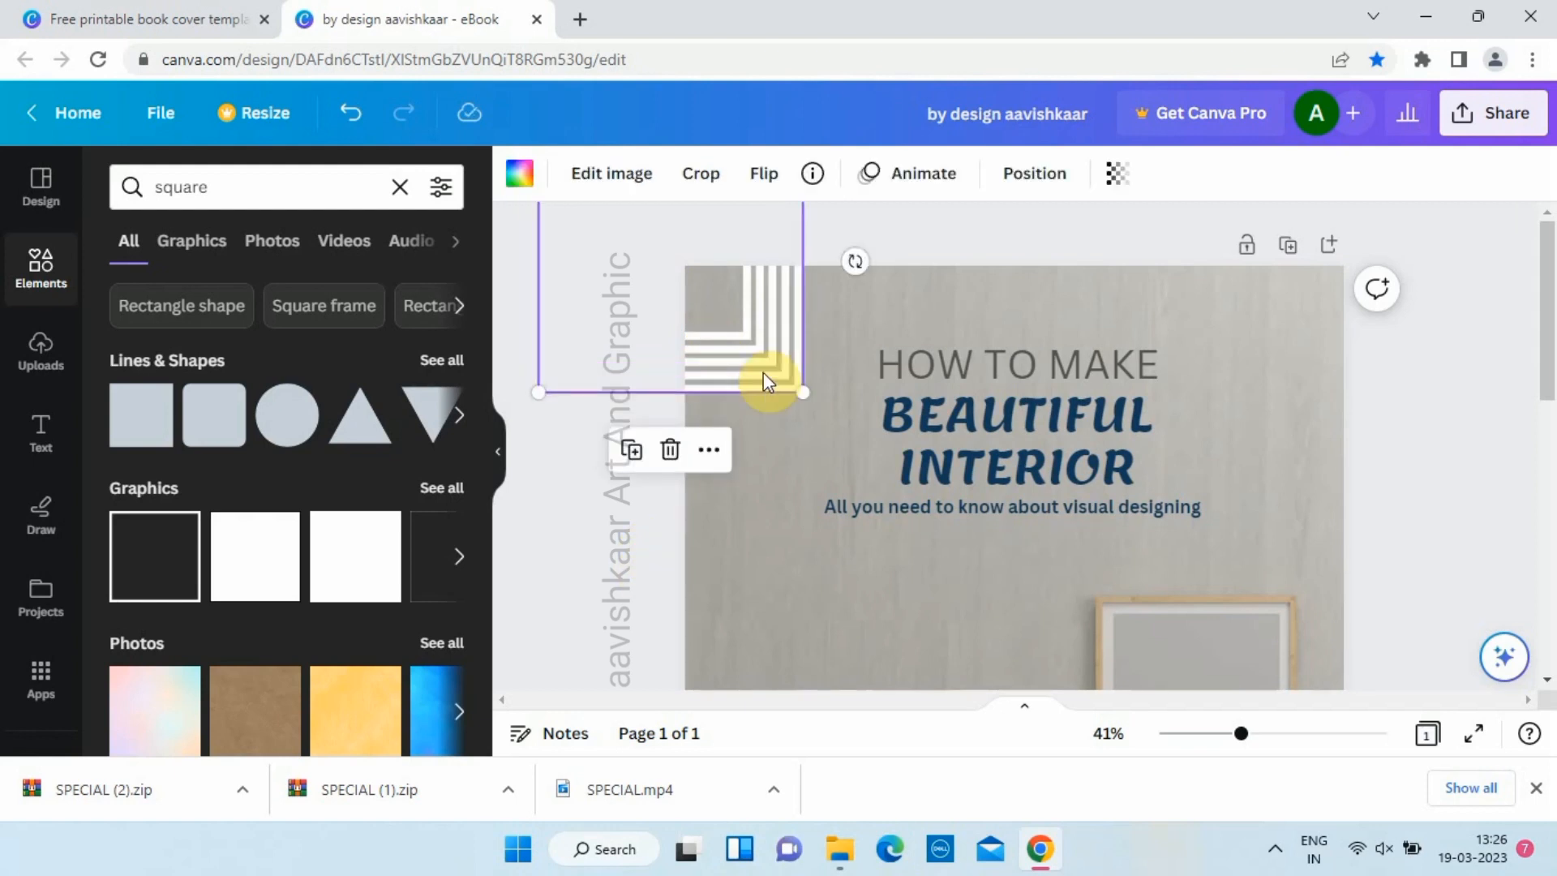
{"action": "left_click", "coordinate": [569, 547]}
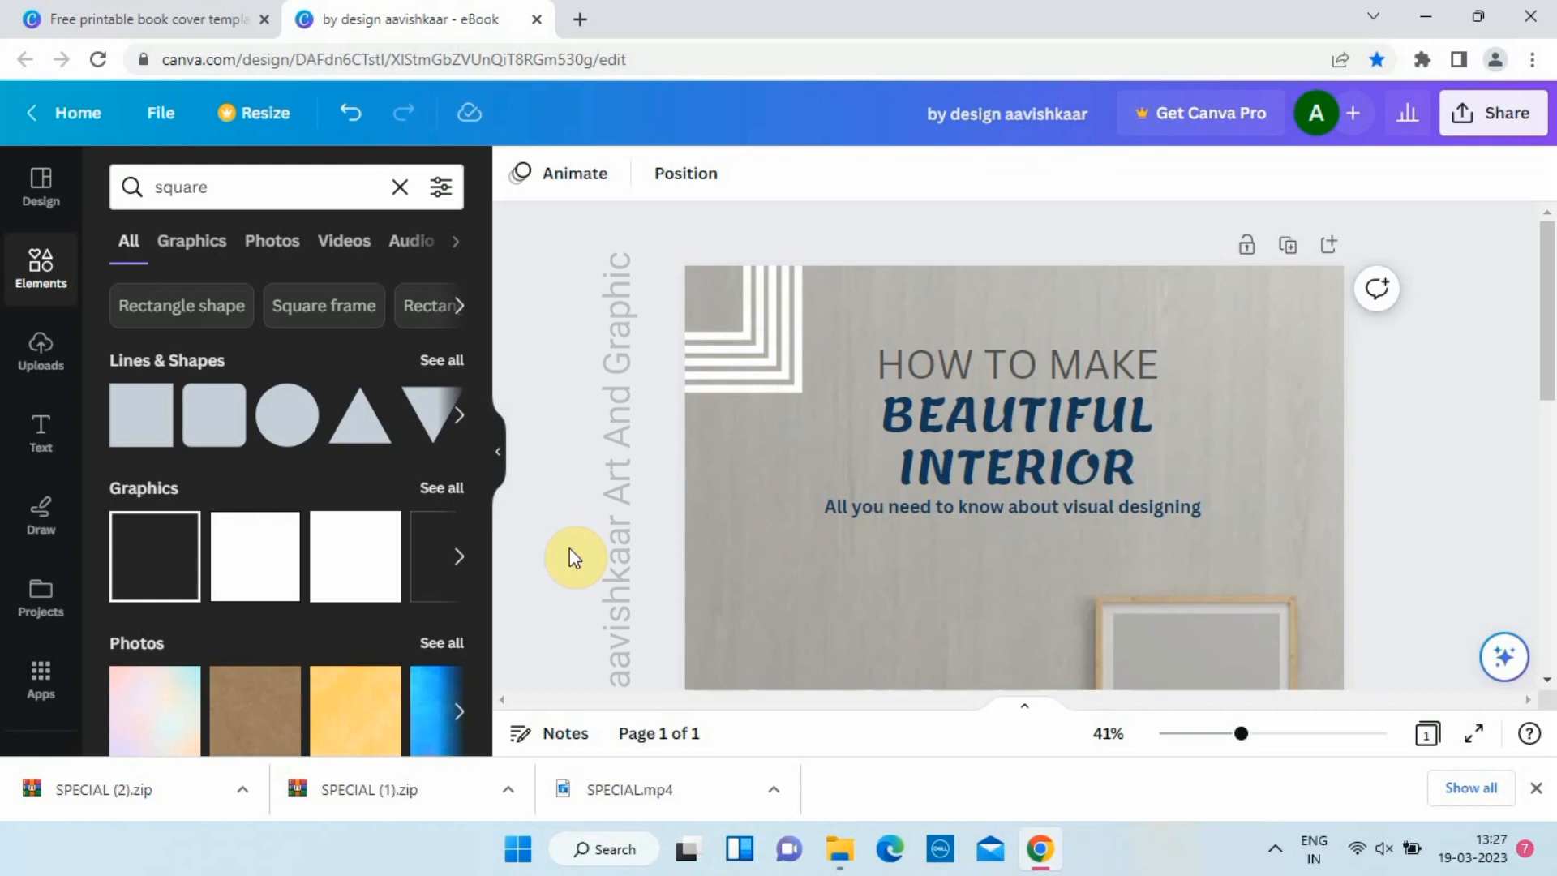
- Recolor the outermost corner outline with the dark navy blue from the photo colors
{"action": "left_click_drag", "start_coordinate": [770, 394], "coordinate": [768, 389]}
{"action": "left_click", "coordinate": [768, 389]}
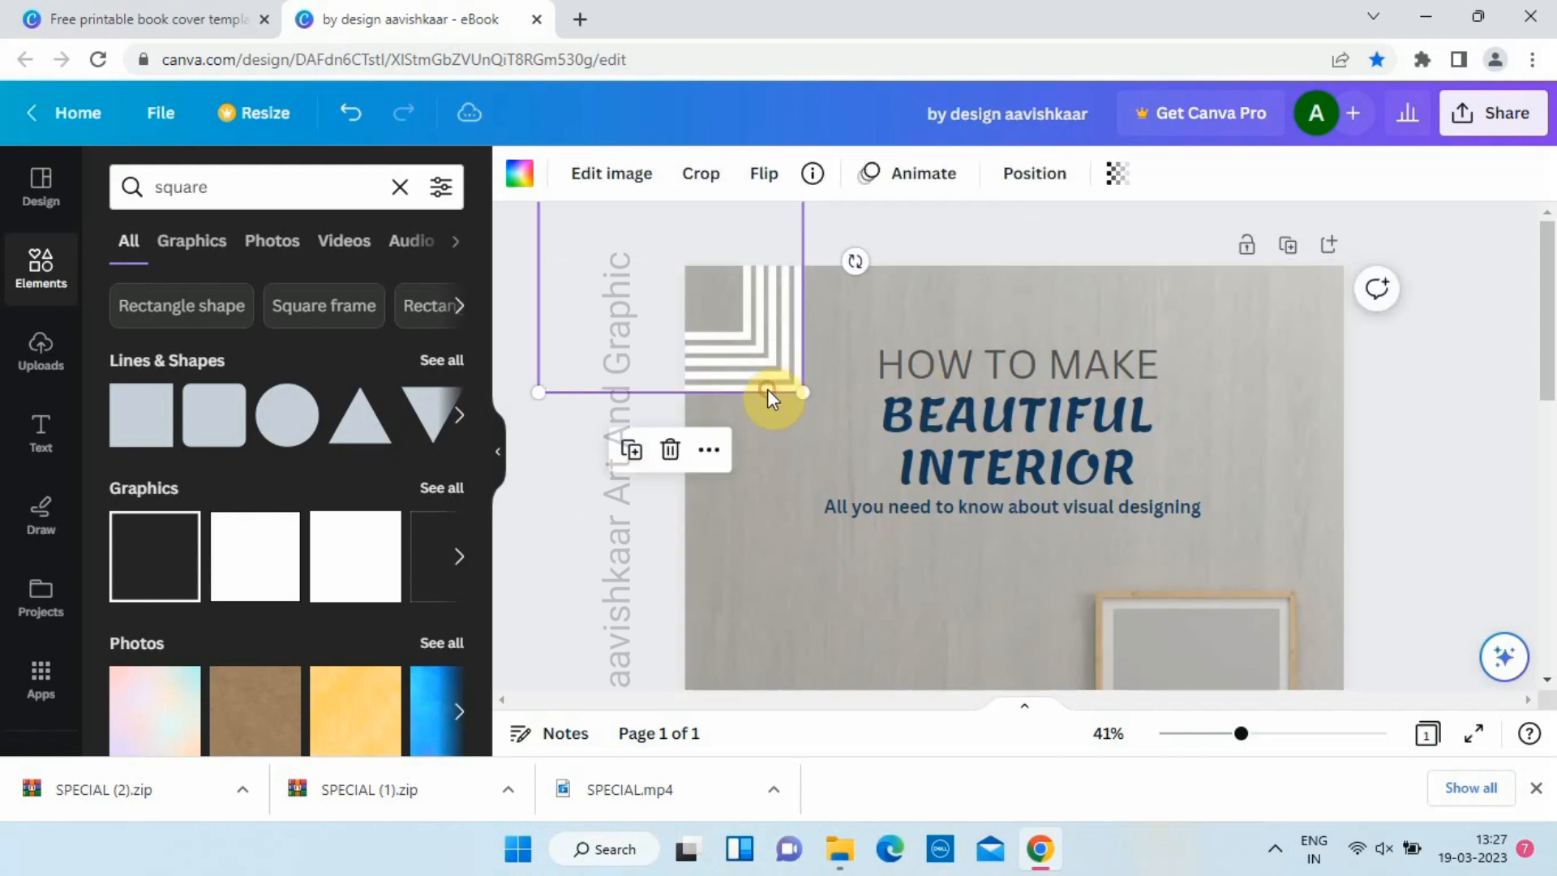
{"action": "left_click", "coordinate": [520, 173]}
{"action": "left_click", "coordinate": [185, 582]}
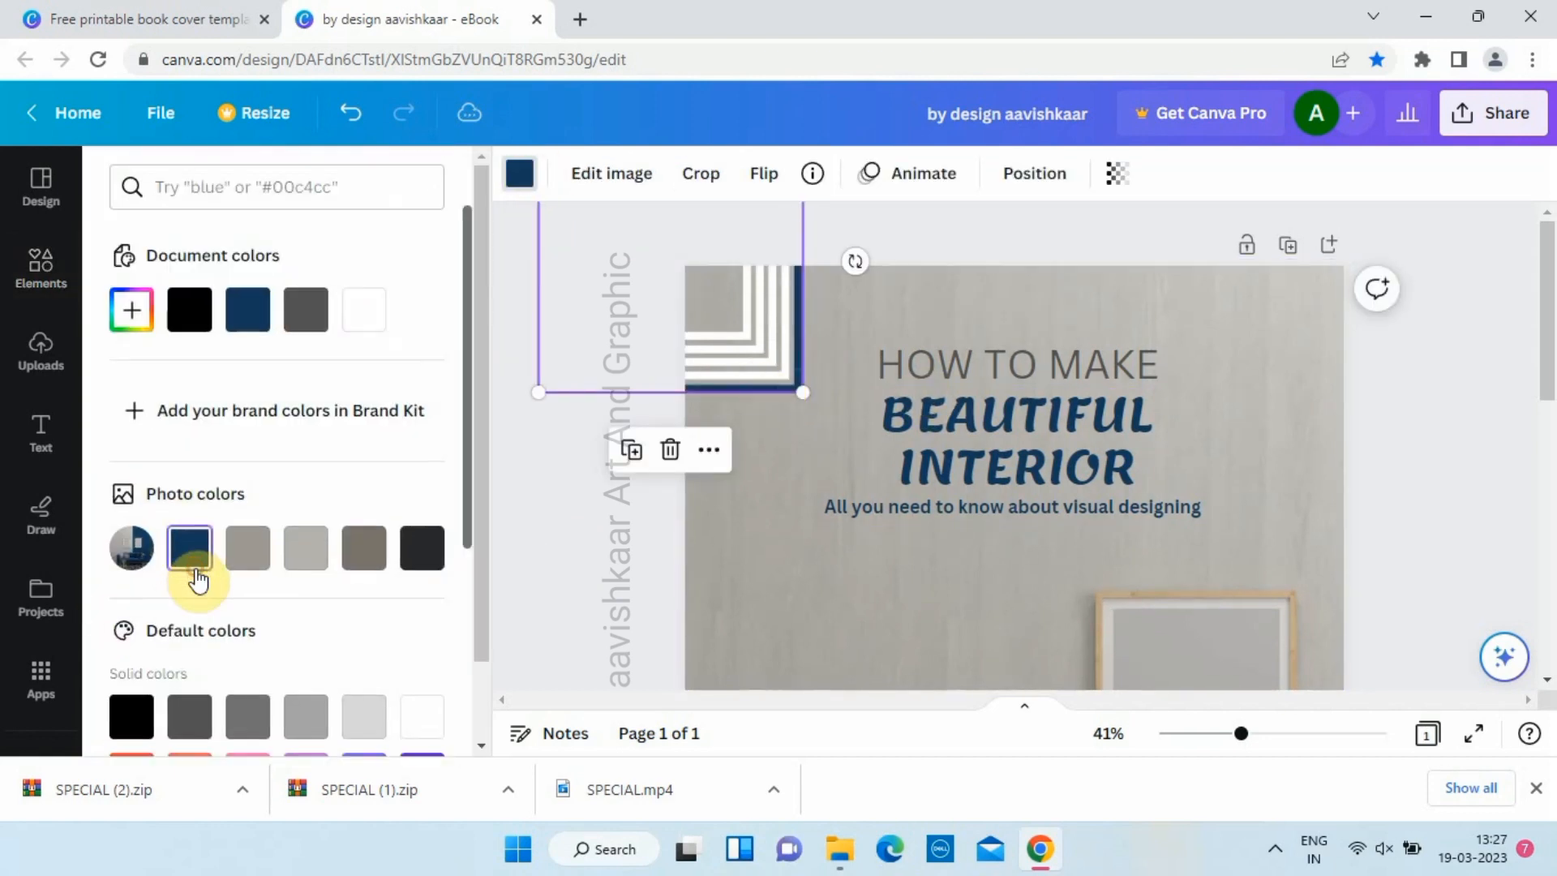
{"action": "left_click", "coordinate": [566, 479]}
- Check the whole cover and open the download options for the design
{"action": "scroll", "coordinate": [567, 479], "scroll_direction": "down", "scroll_amount": 5}
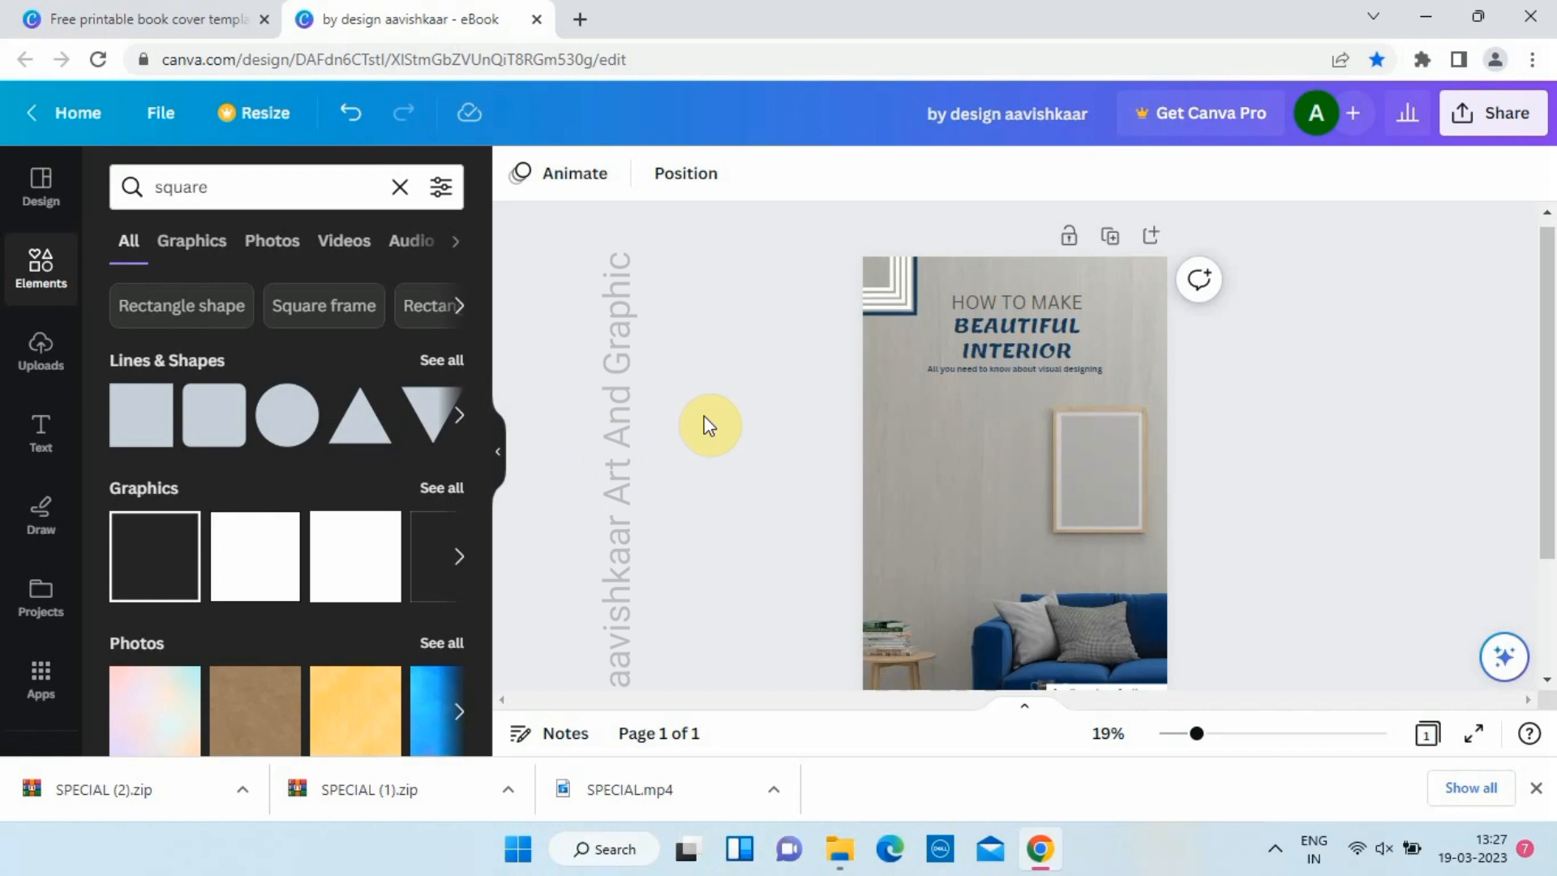
{"action": "scroll", "coordinate": [730, 412], "scroll_direction": "down", "scroll_amount": 2}
{"action": "scroll", "coordinate": [718, 436], "scroll_direction": "up", "scroll_amount": 1}
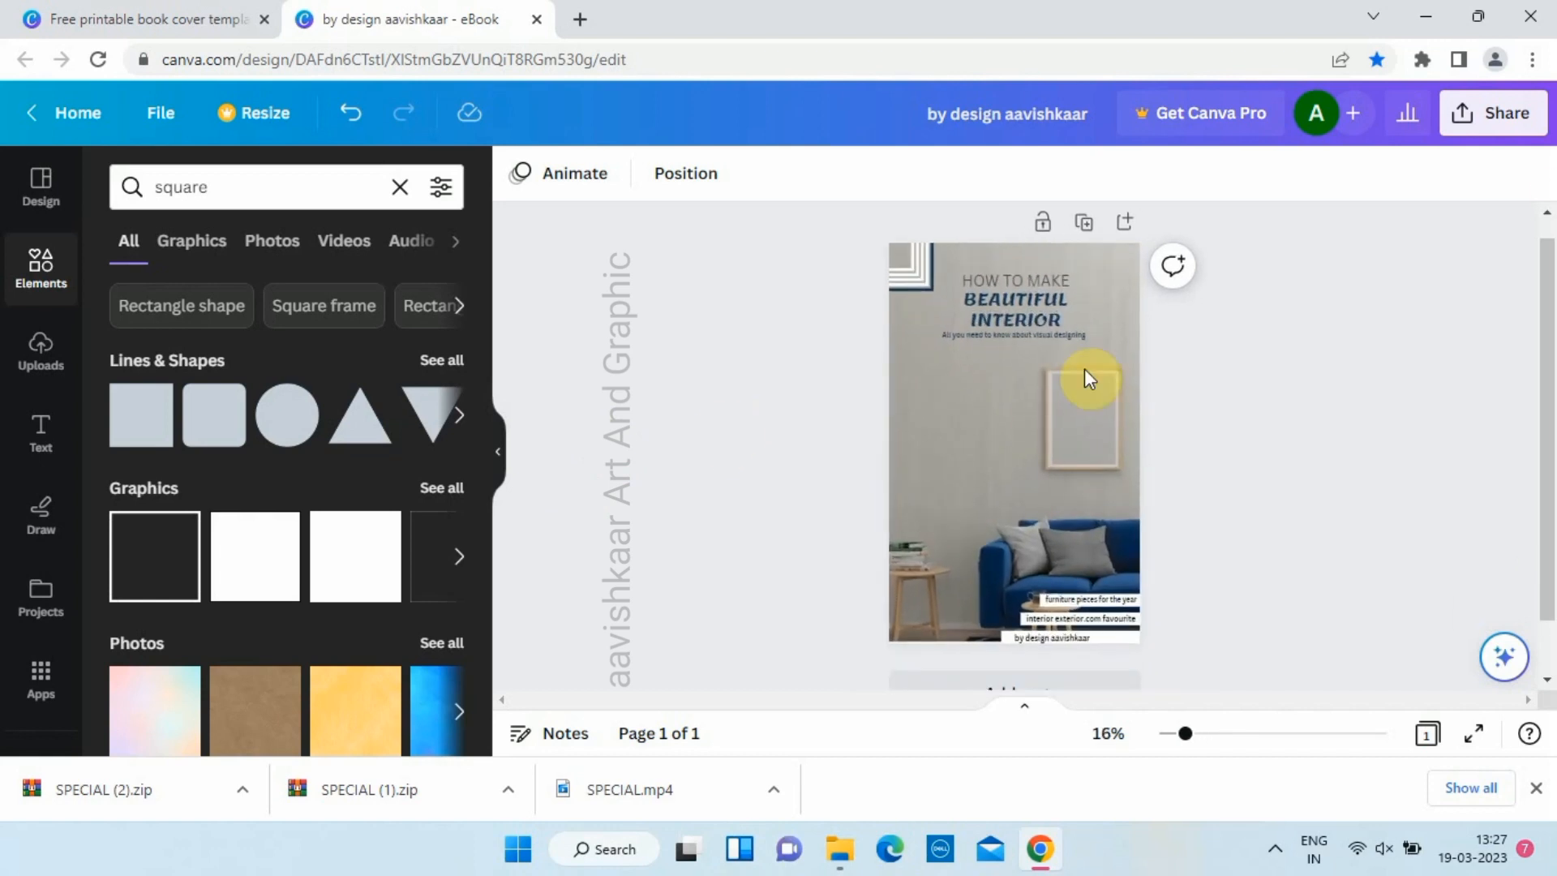
{"action": "left_click", "coordinate": [1466, 120]}
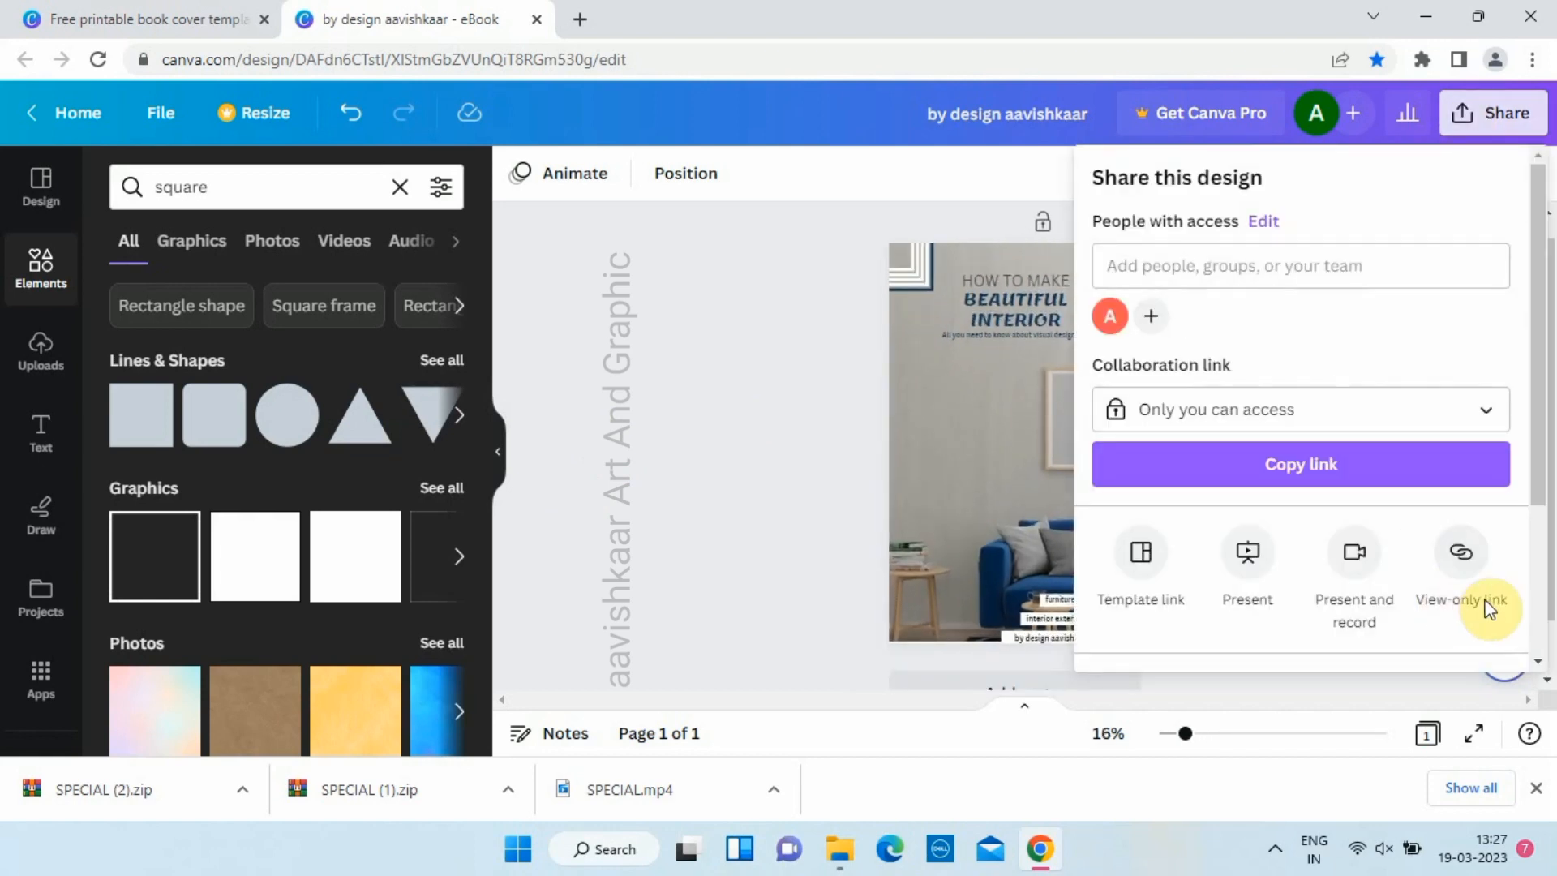
{"action": "scroll", "coordinate": [1548, 558], "scroll_direction": "down", "scroll_amount": 3}
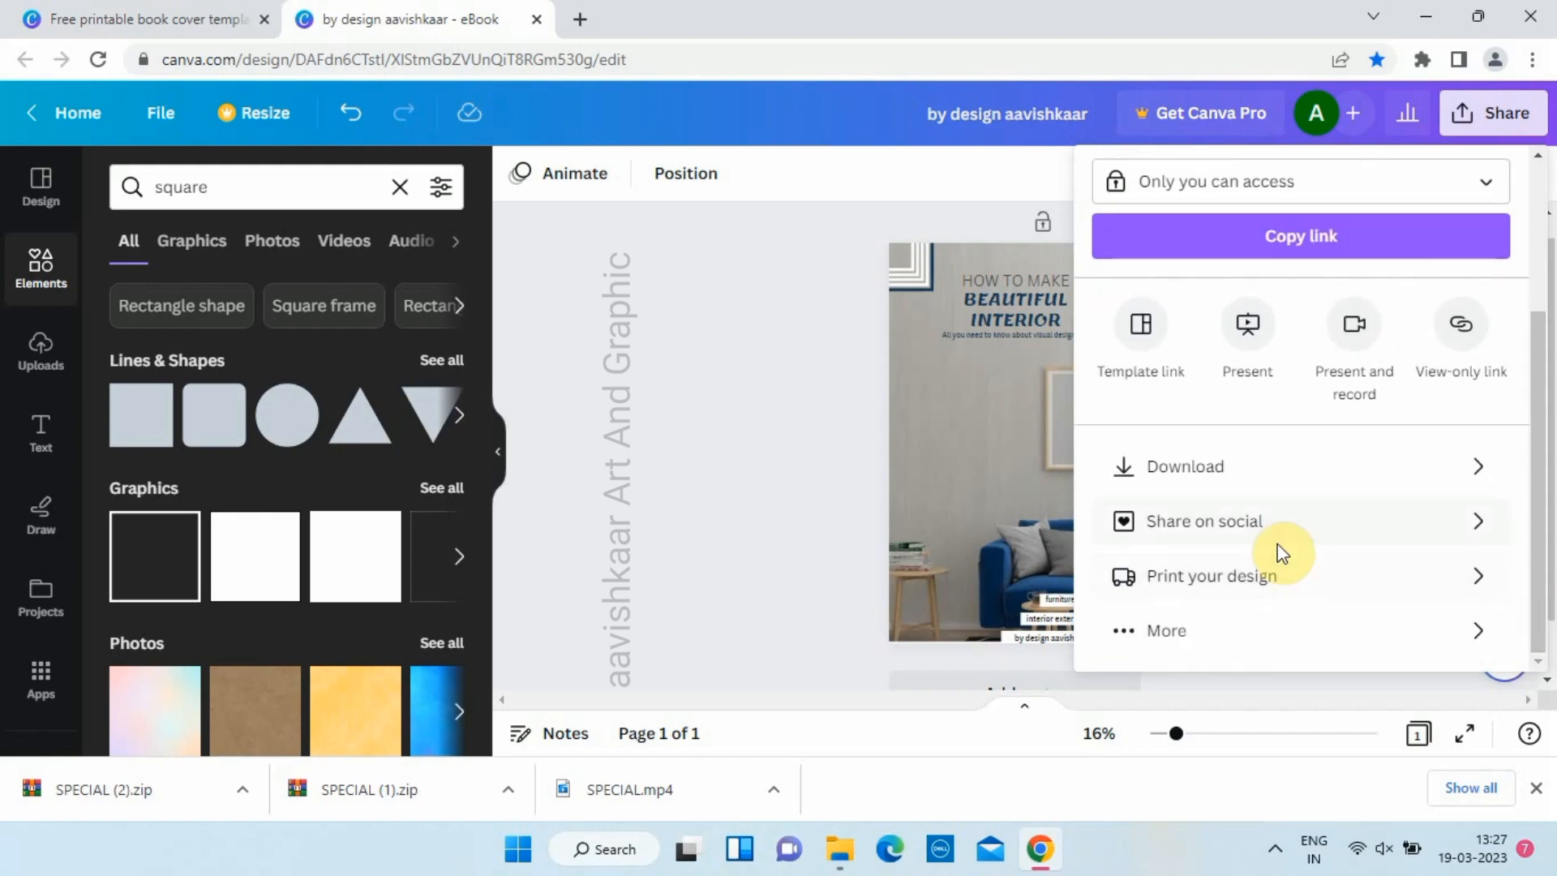
{"action": "left_click", "coordinate": [1227, 462]}
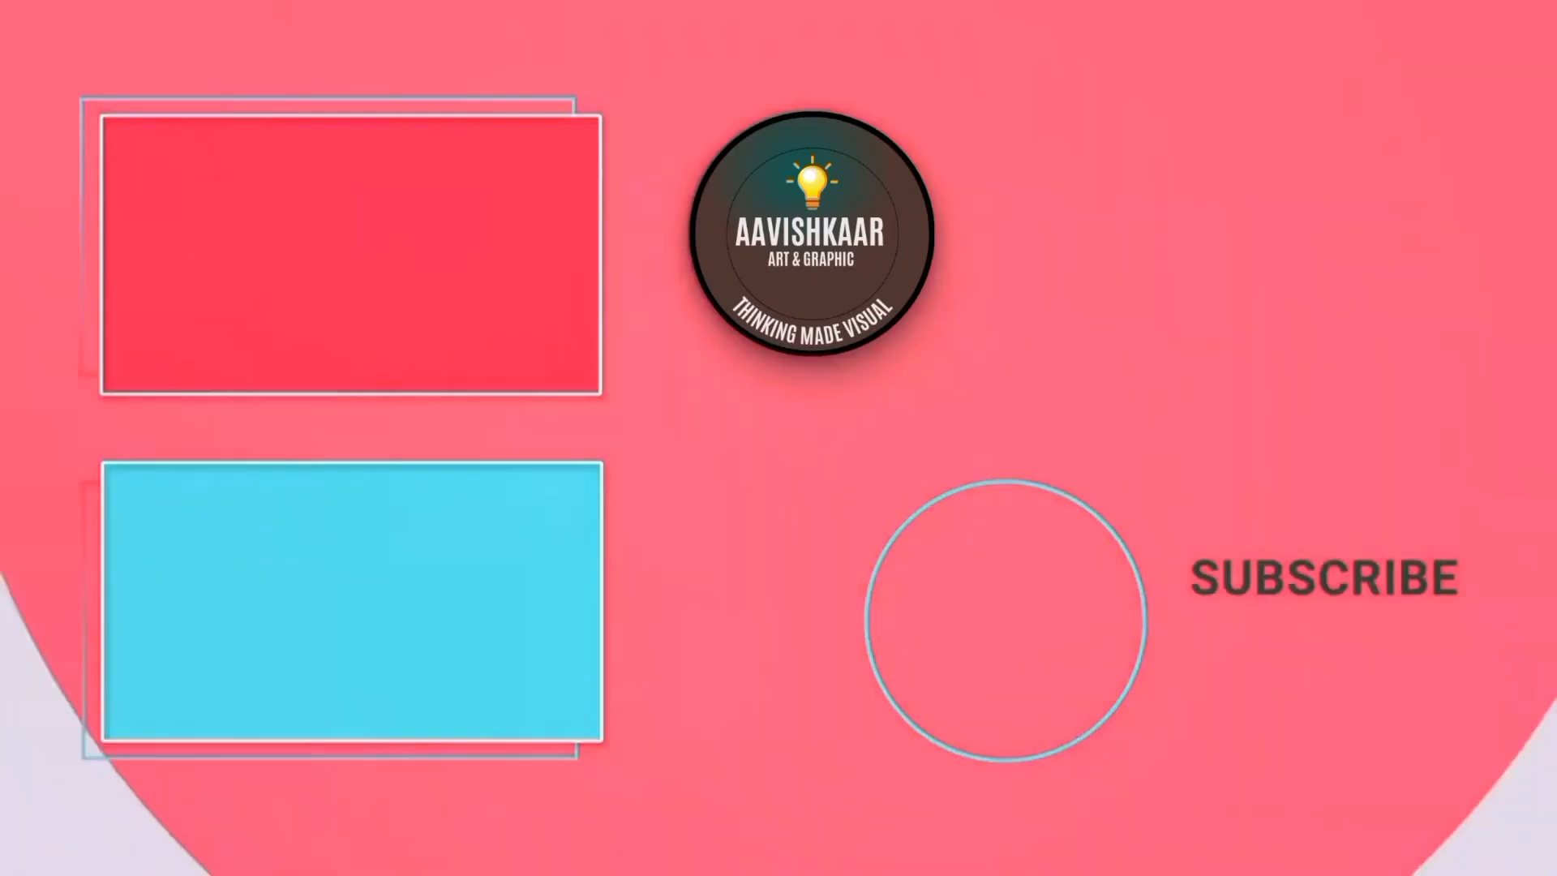